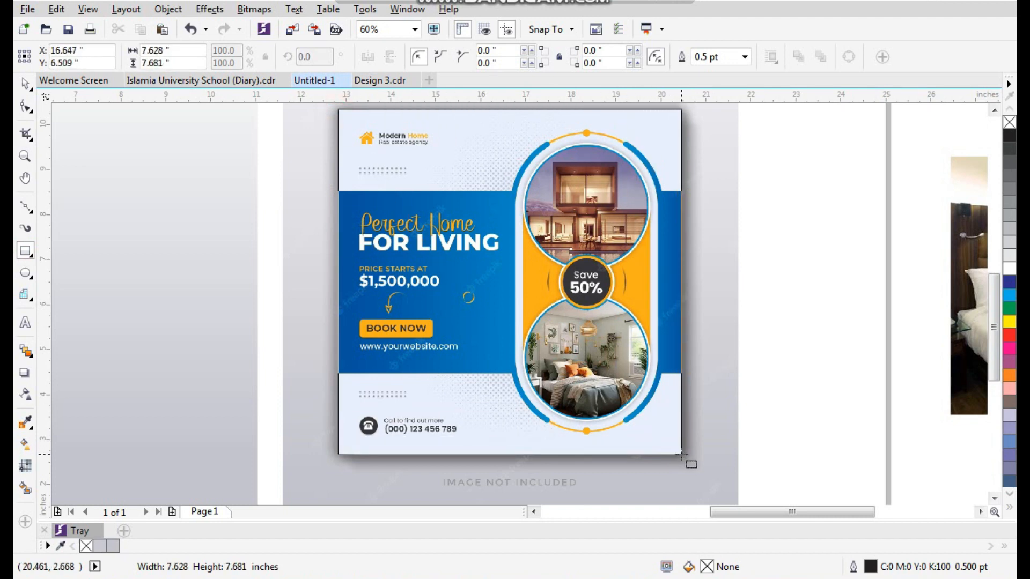
Step: Fill the rectangle traced over the reference post with white and centre it on the empty grey gradient background
scroll(644, 396, down, 3)
key(F2)
drag(423, 206, 730, 459)
drag(687, 129, 301, 446)
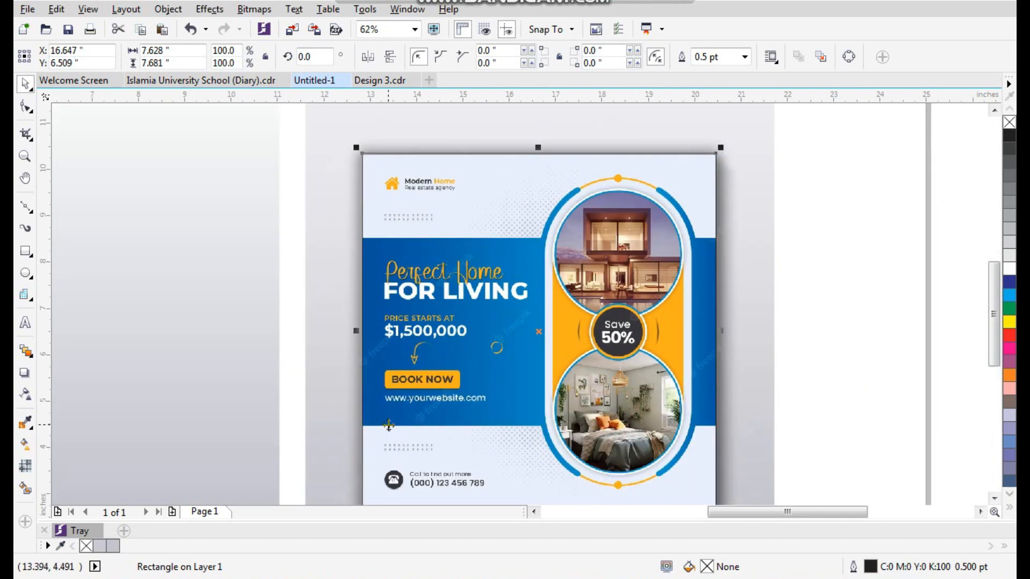
scroll(520, 264, down, 1)
key(F2)
drag(654, 179, 419, 427)
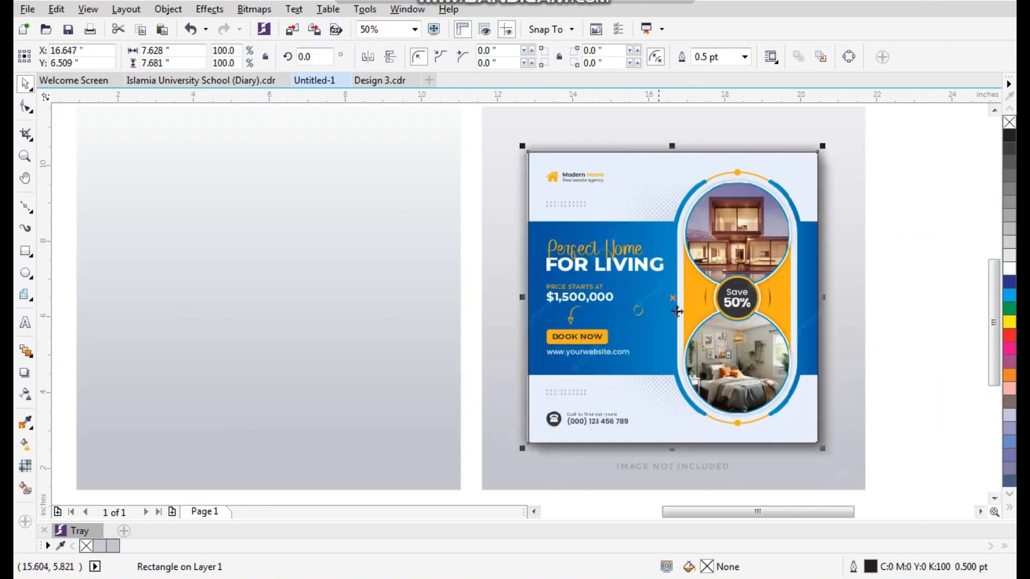
click(1009, 271)
shift+click(363, 314)
key(c)
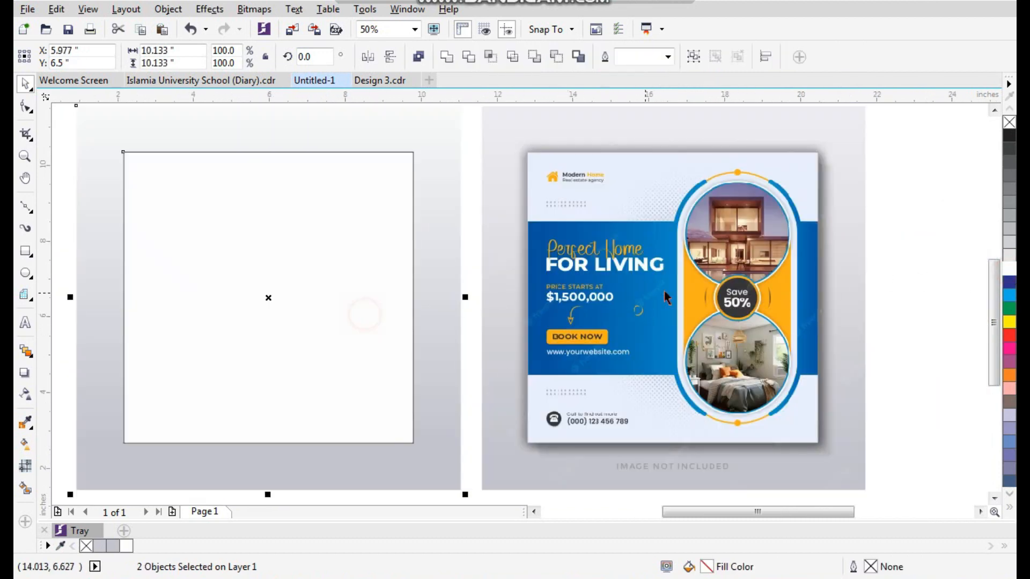
Step: Remove the white square's outline and give it a drop shadow with a feathering of 6
click(882, 238)
click(356, 226)
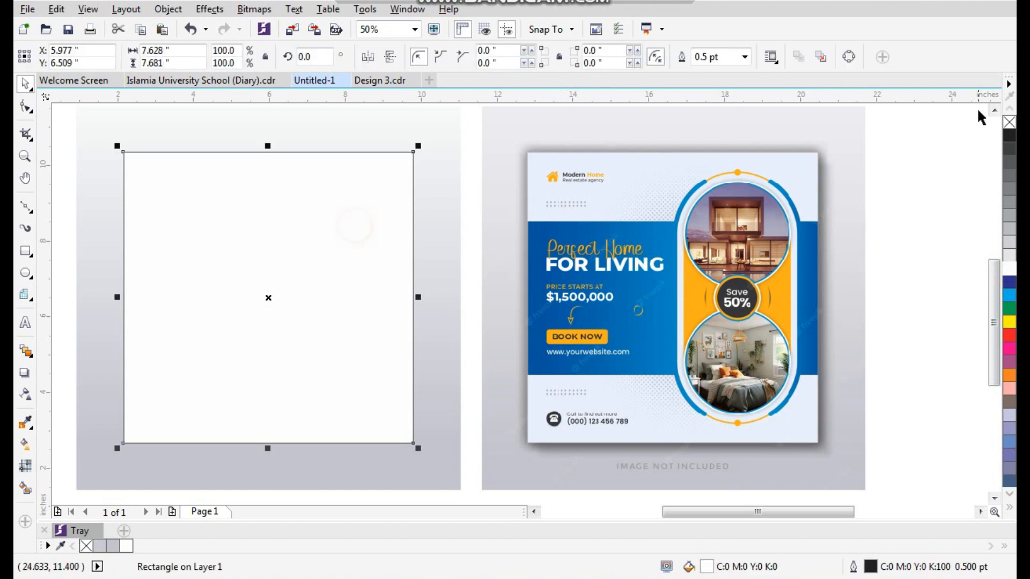
right_click(1008, 123)
click(25, 374)
drag(268, 297, 255, 328)
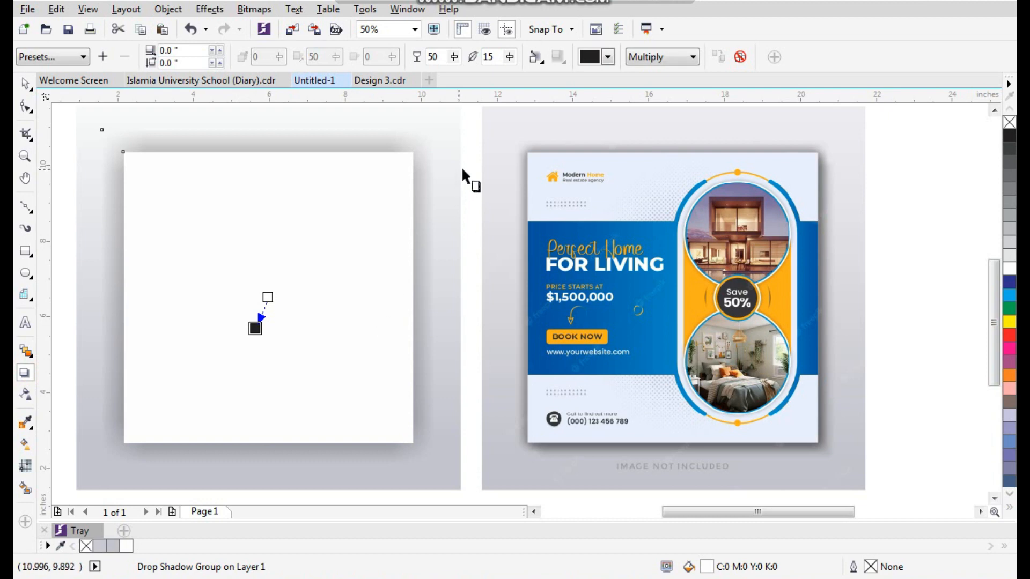
drag(496, 57, 485, 63)
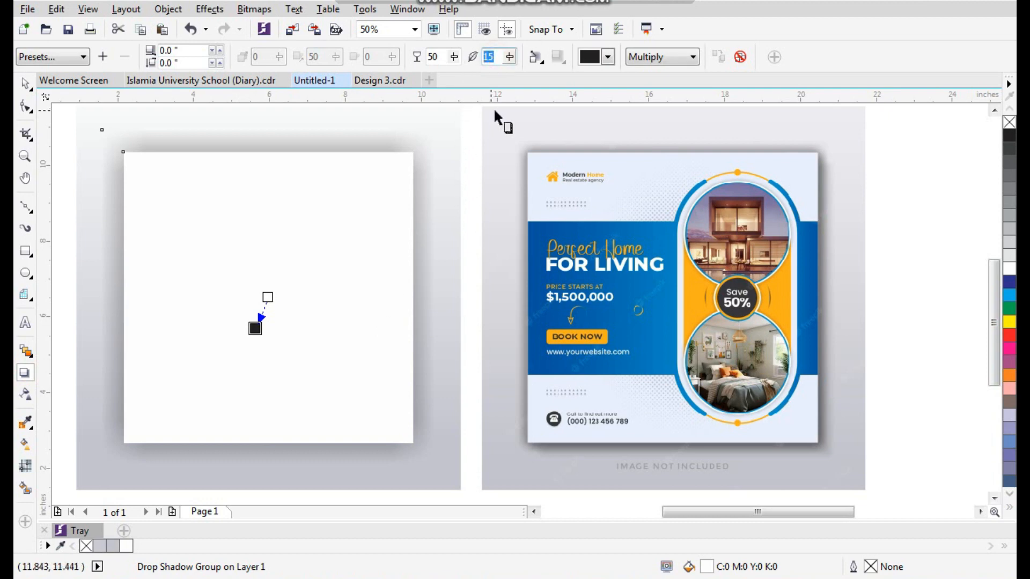
key(Return)
key(space)
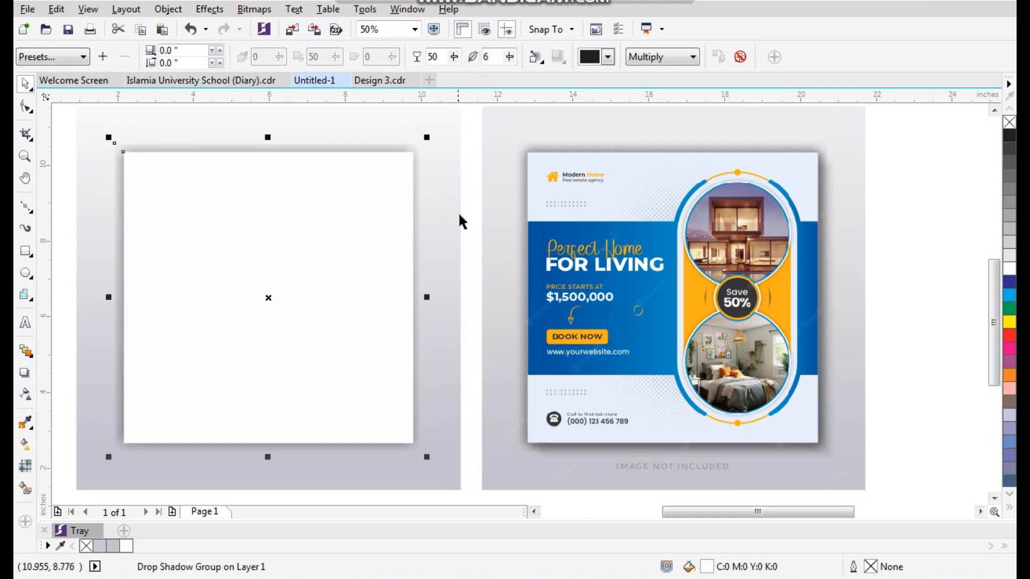
Step: Break the drop shadow apart from the white square
click(168, 9)
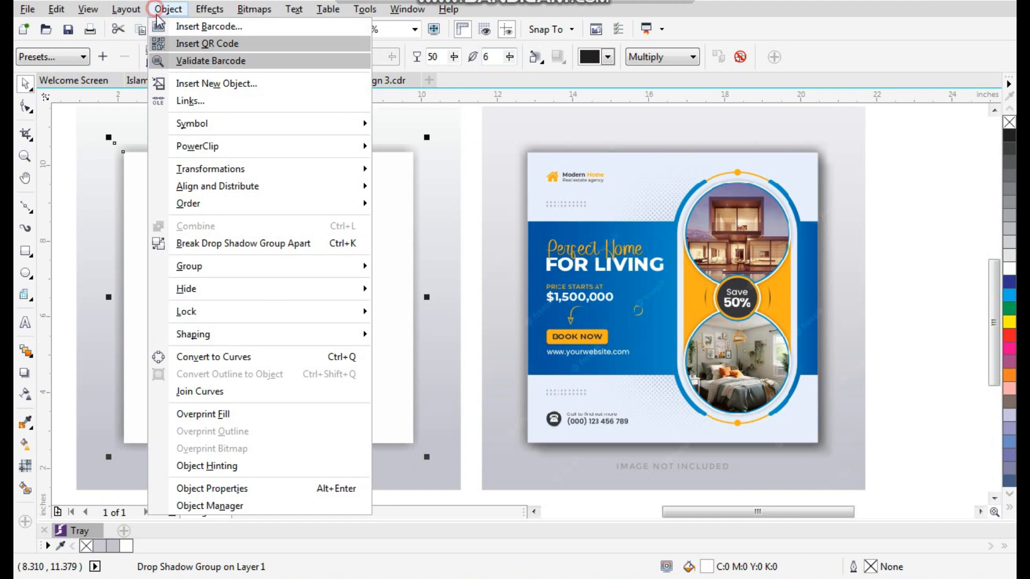
click(259, 244)
click(900, 218)
Step: Draw a rectangle over the reference's blue band, about 8.159 in wide and 4.041 in high, extending past the post's right edge
drag(586, 262, 788, 392)
click(27, 251)
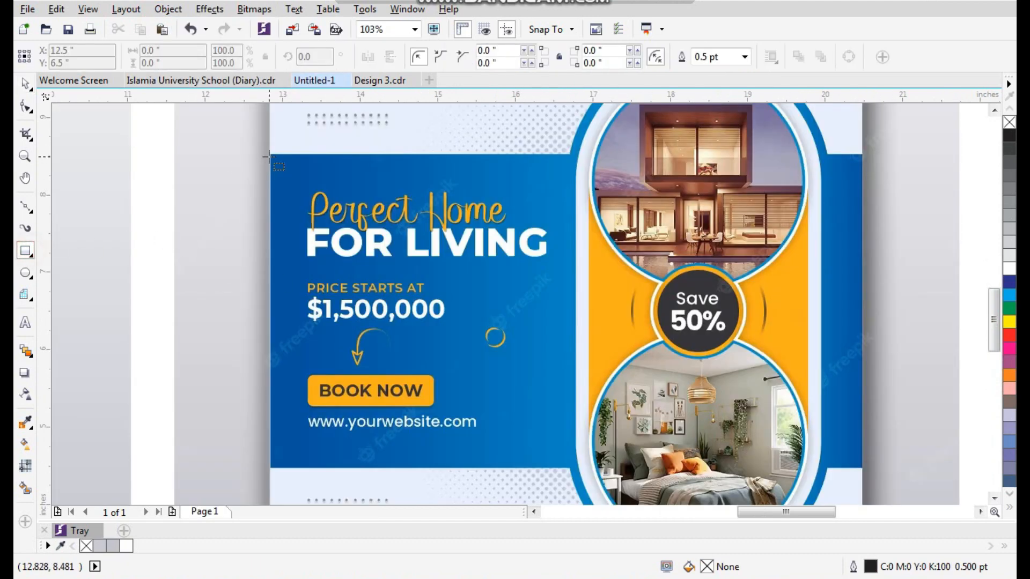
drag(269, 155, 498, 467)
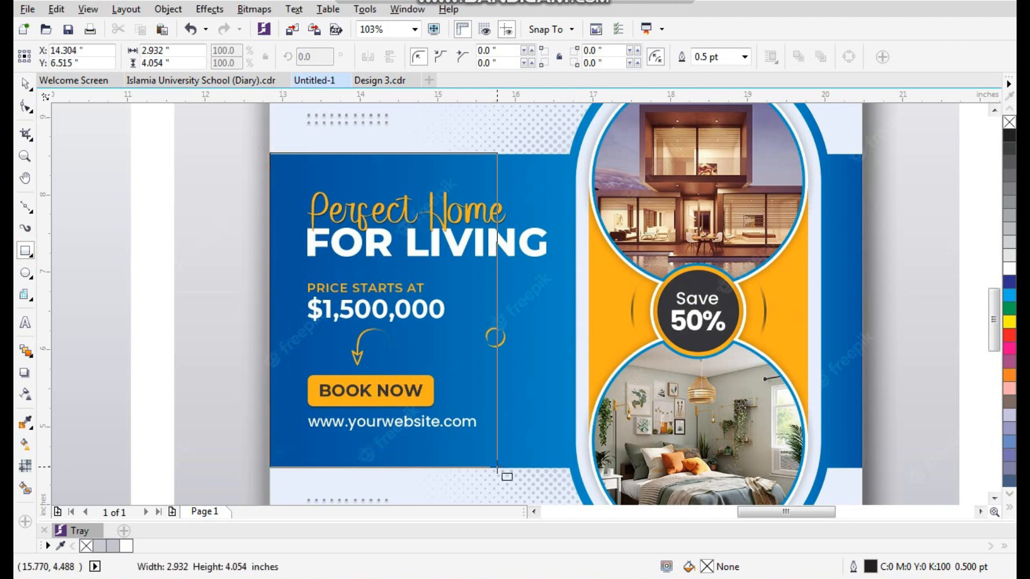
key(space)
drag(364, 132, 405, 200)
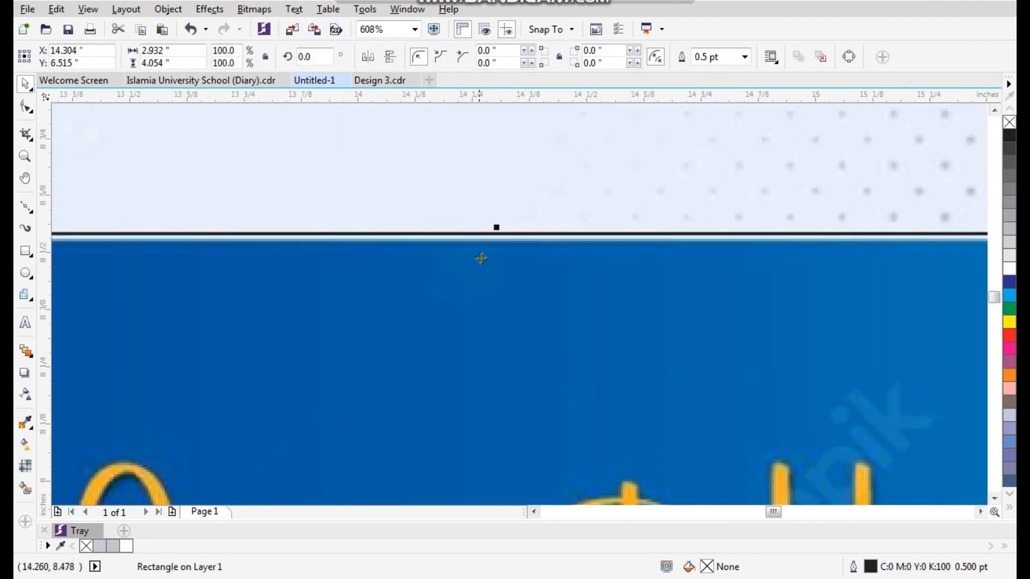
drag(495, 229, 493, 232)
scroll(499, 232, down, 3)
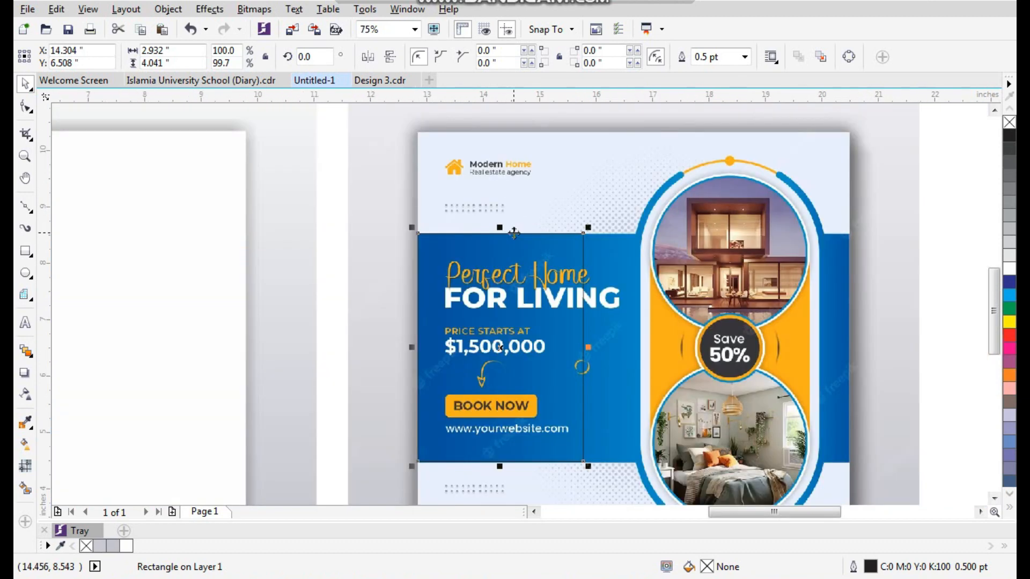
drag(588, 347, 880, 349)
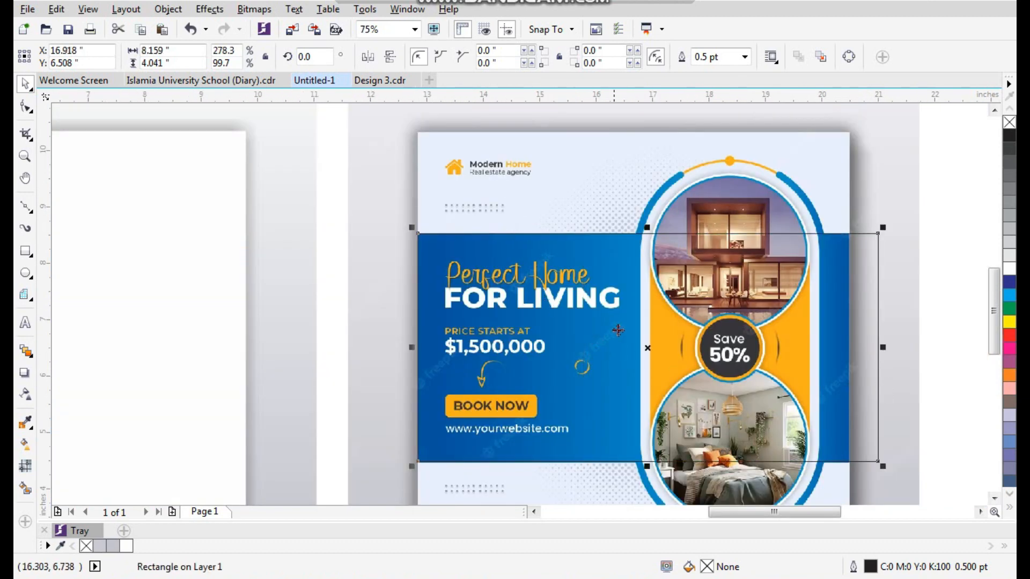
Step: Centre the band rectangle on the white square
scroll(885, 348, down, 2)
shift+click(384, 354)
key(c)
click(140, 274)
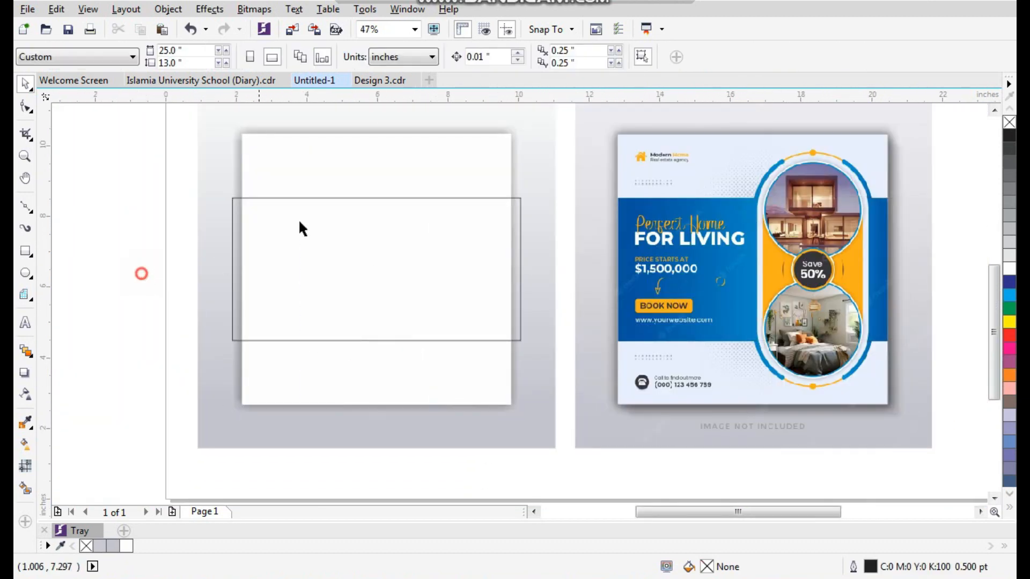
Step: Intersect the band rectangle with the white square and delete the oversized original, leaving a band as wide as the square
drag(450, 174, 412, 156)
key(ctrl+z)
shift+click(474, 243)
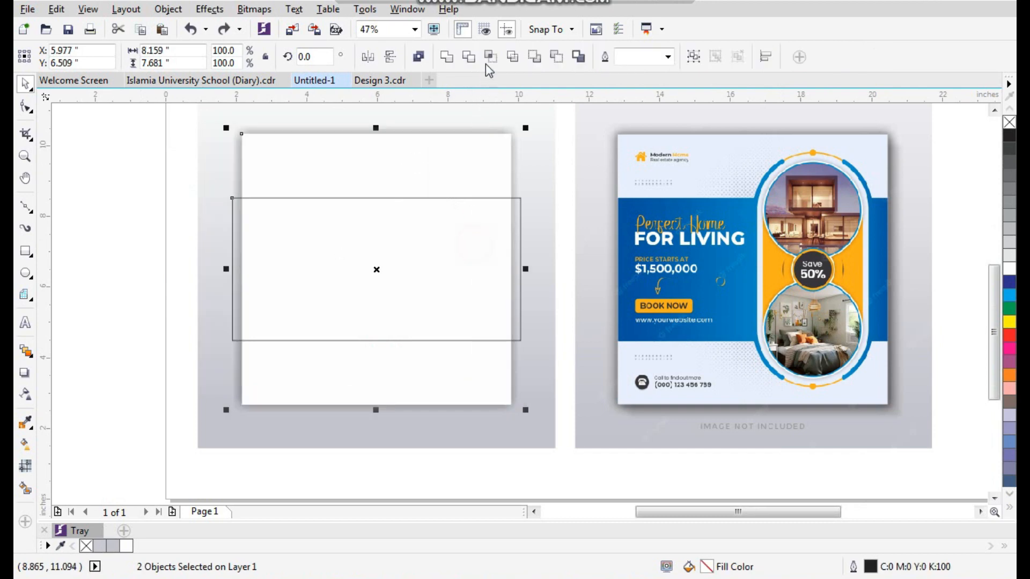
click(488, 55)
click(518, 215)
key(Delete)
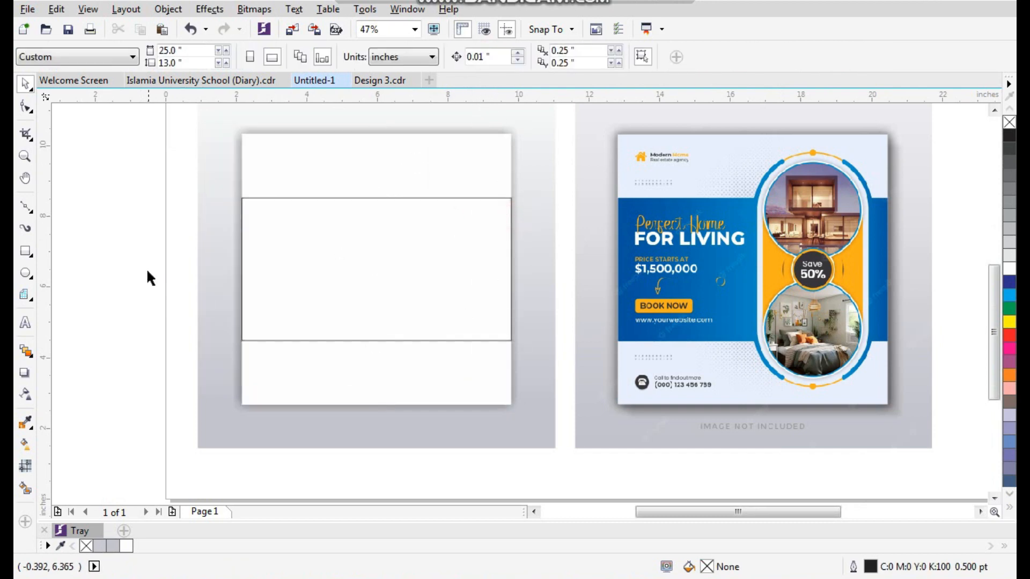
click(150, 268)
Step: Sample the dark blue #0055A5 from the left part of the reference's band into the document palette
scroll(270, 325, down, 2)
key(F2)
drag(246, 203, 594, 410)
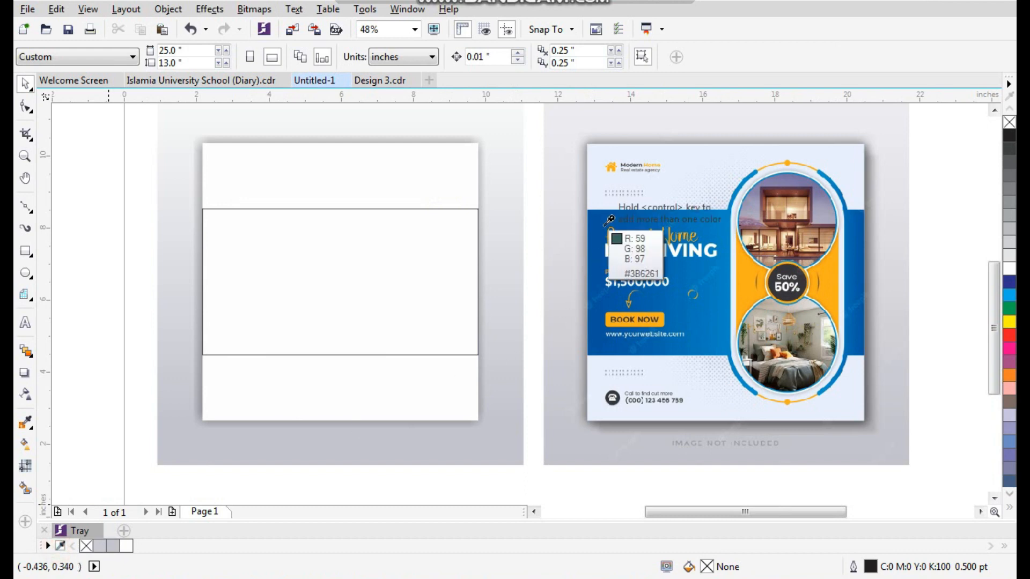
click(603, 248)
Step: Sample the lighter blue from the reference band's area beside the photo frame into the document palette
key(F2)
drag(112, 323, 805, 471)
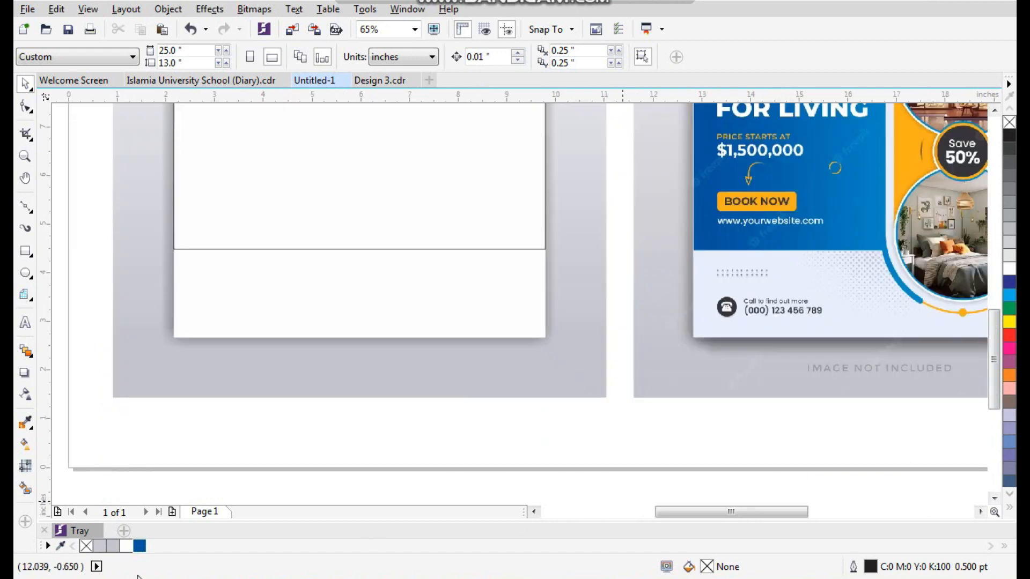
click(59, 546)
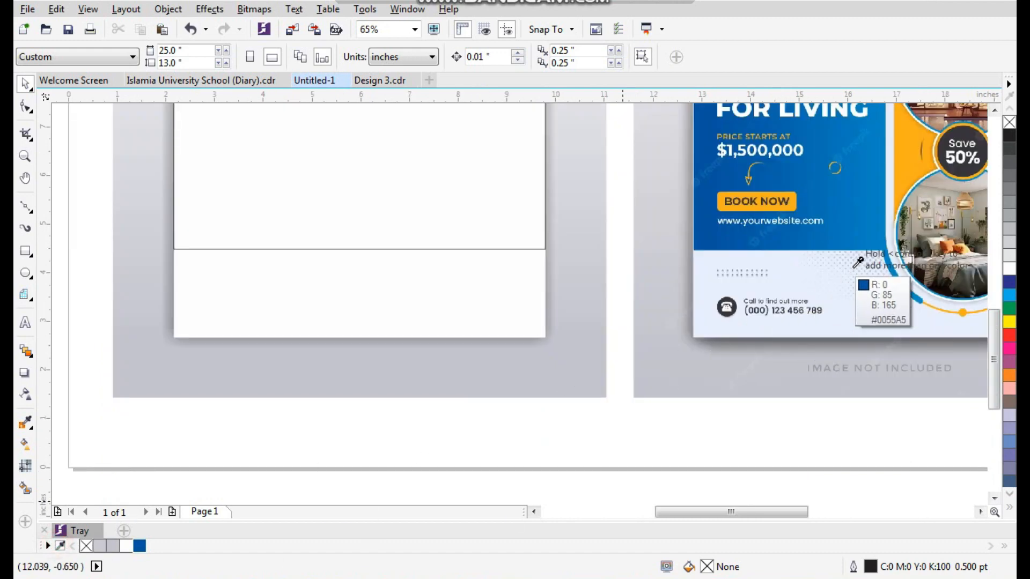
click(880, 239)
key(F6)
key(space)
click(509, 445)
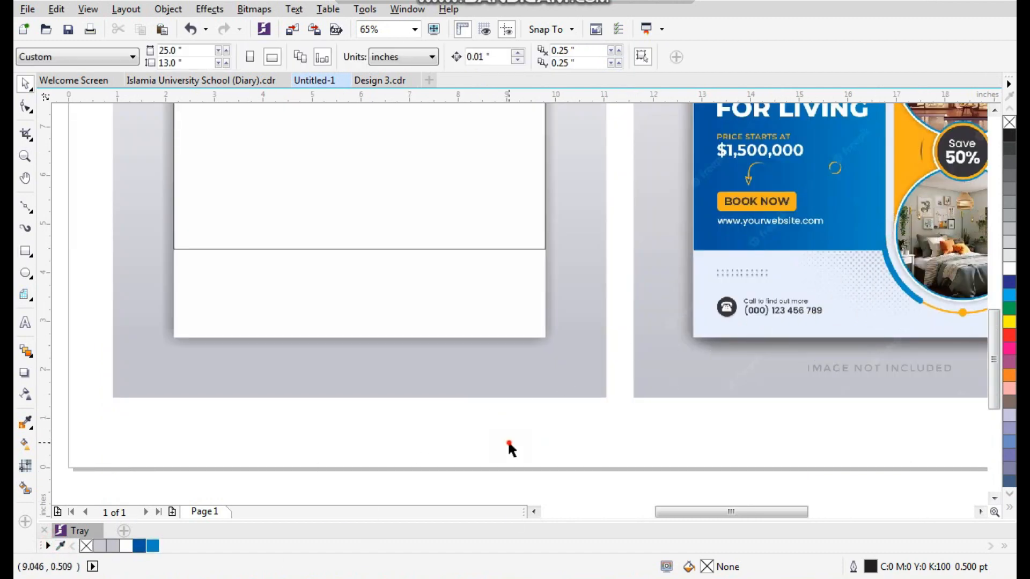
Step: Fill the band on the white square with the dark blue #0055A5
scroll(424, 379, down, 2)
key(F2)
drag(299, 153, 752, 401)
drag(376, 308, 352, 308)
key(ctrl+z)
click(142, 547)
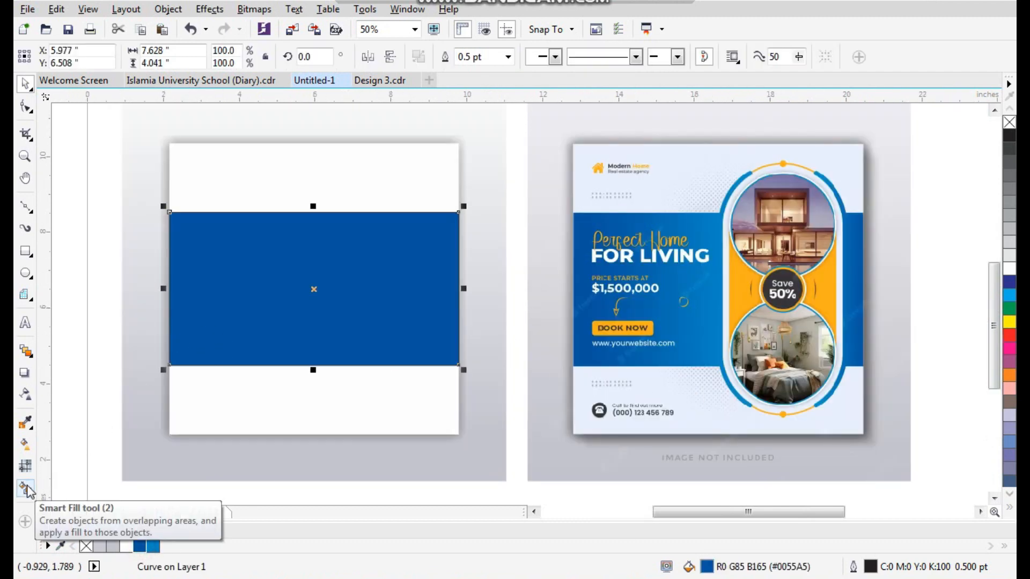
Step: Apply a horizontal fountain fill to the band from dark blue to the sampled lighter blue, and remove its outline
click(24, 444)
drag(243, 289, 421, 289)
drag(154, 548, 422, 289)
key(space)
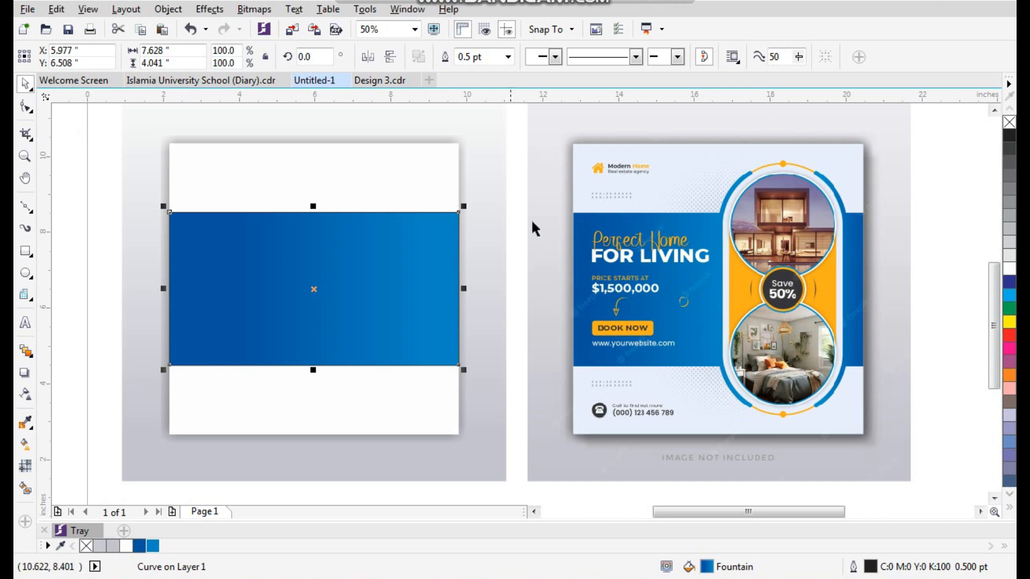
click(112, 206)
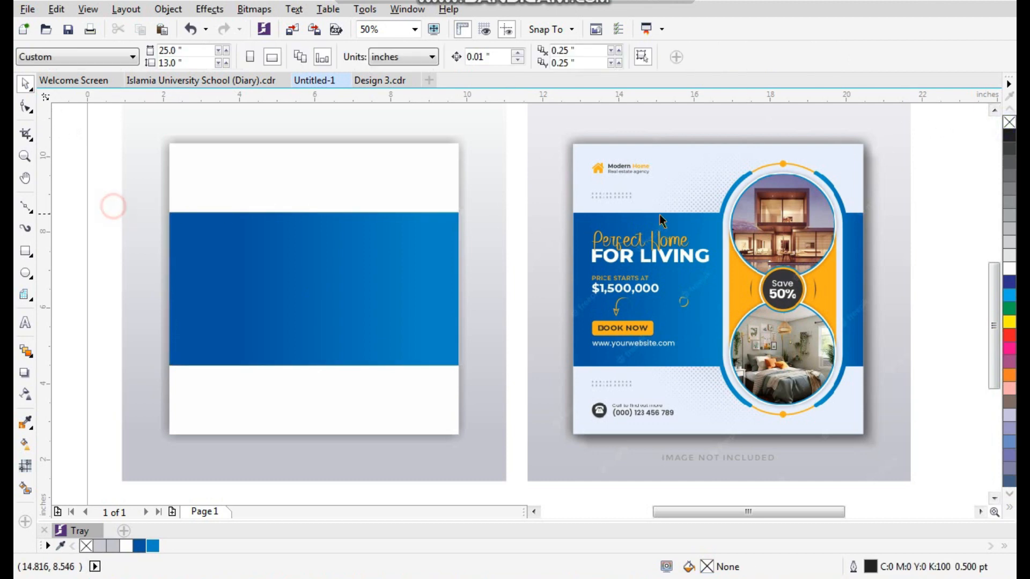
Step: Draw a rectangle about 3.015 in wide and 6.36 in high over the reference's pill-shaped photo frame
drag(705, 162, 875, 431)
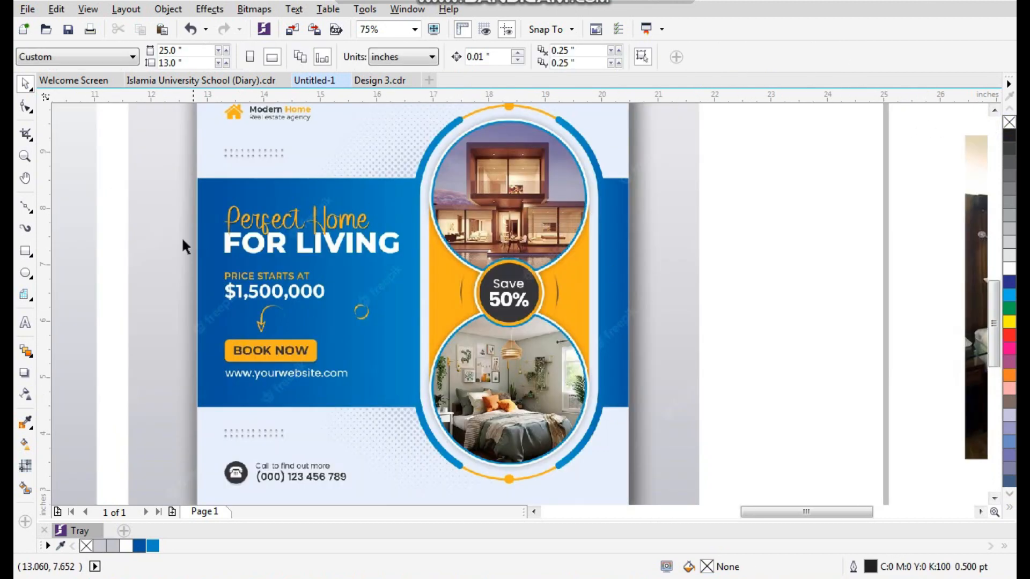
click(26, 251)
drag(432, 122, 602, 478)
key(space)
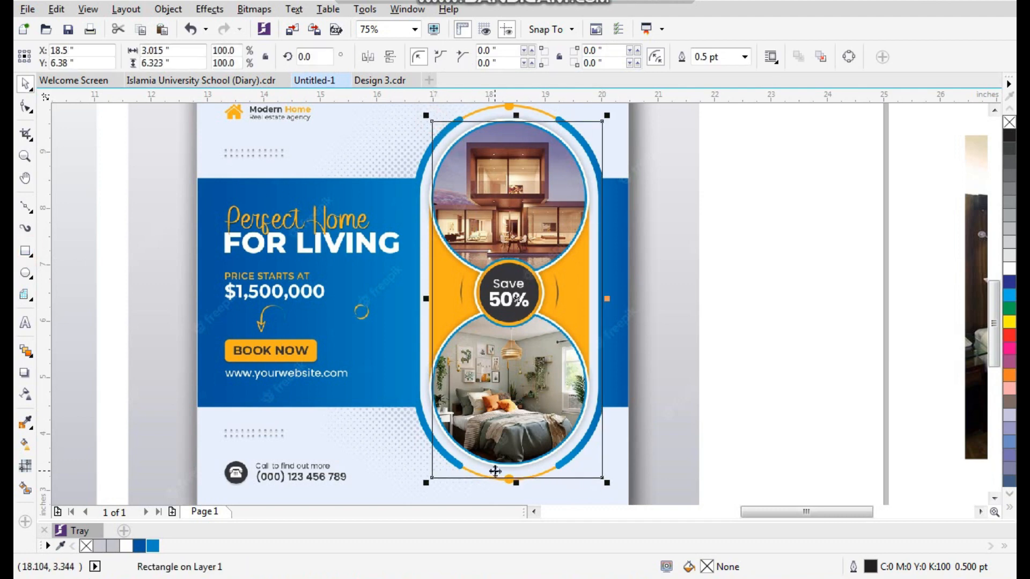
scroll(501, 490, up, 3)
drag(626, 338, 625, 345)
scroll(510, 405, down, 3)
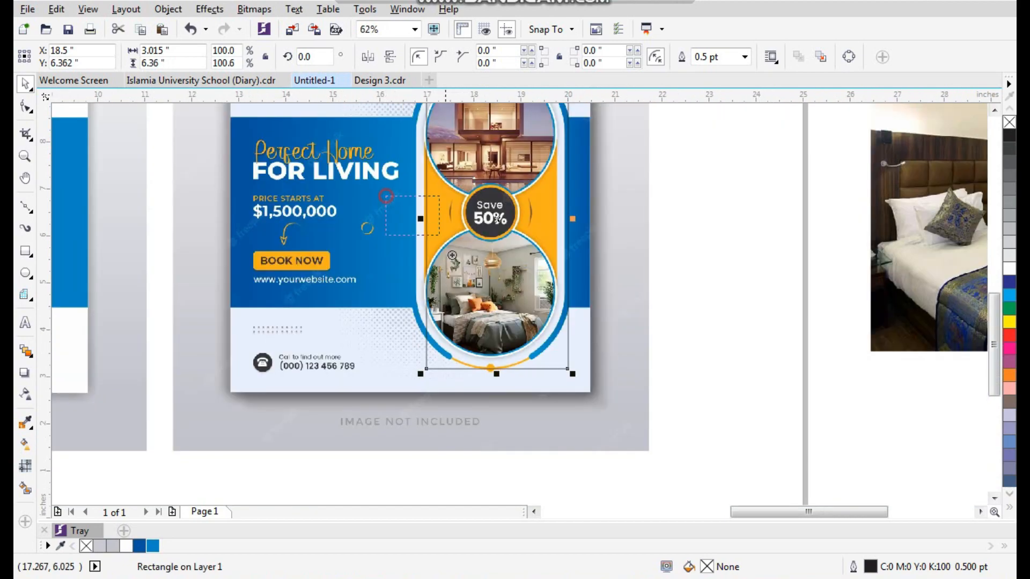
Step: Fit the rectangle's left and right edges to the pill-shaped frame, for a width of about 3.261 in
scroll(434, 230, up, 4)
drag(533, 231, 457, 236)
scroll(500, 331, down, 4)
scroll(736, 419, up, 1)
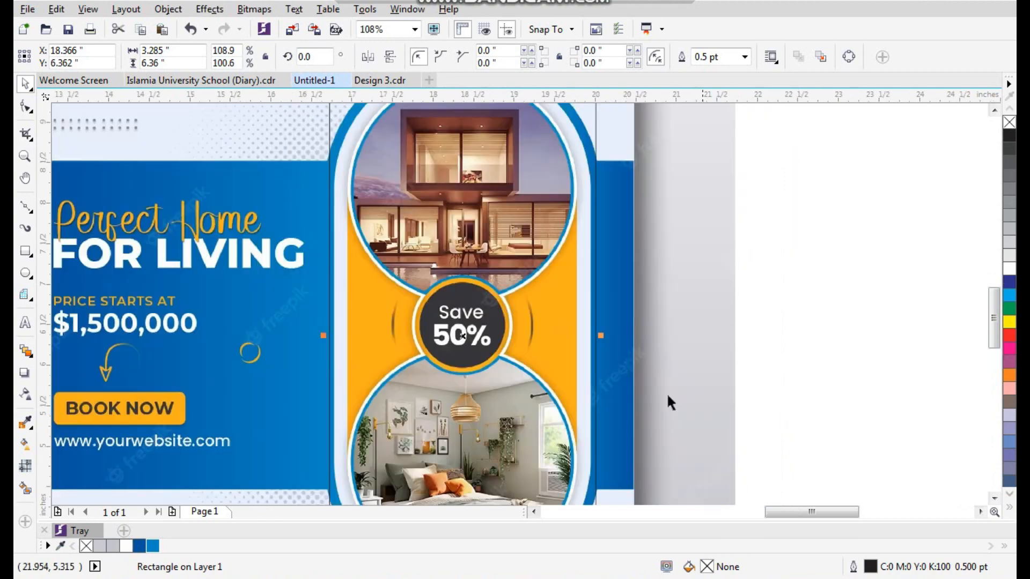
scroll(501, 375, up, 3)
drag(575, 383, 565, 388)
scroll(565, 387, down, 3)
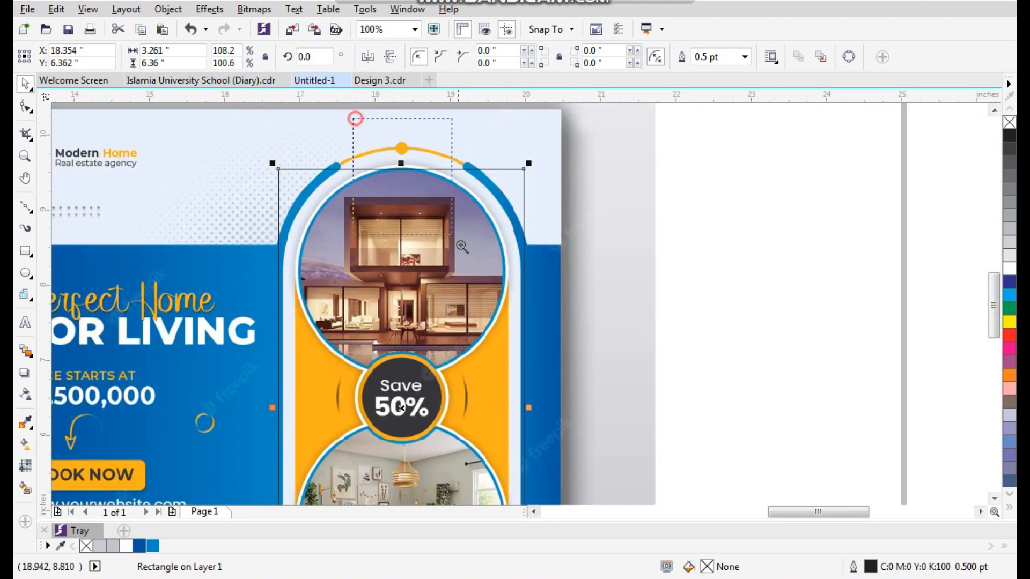
Step: Raise the rectangle's top edge to the orange arc, for a height of about 6.632 in
scroll(461, 246, up, 3)
drag(490, 243, 490, 184)
scroll(368, 175, down, 4)
scroll(368, 175, up, 1)
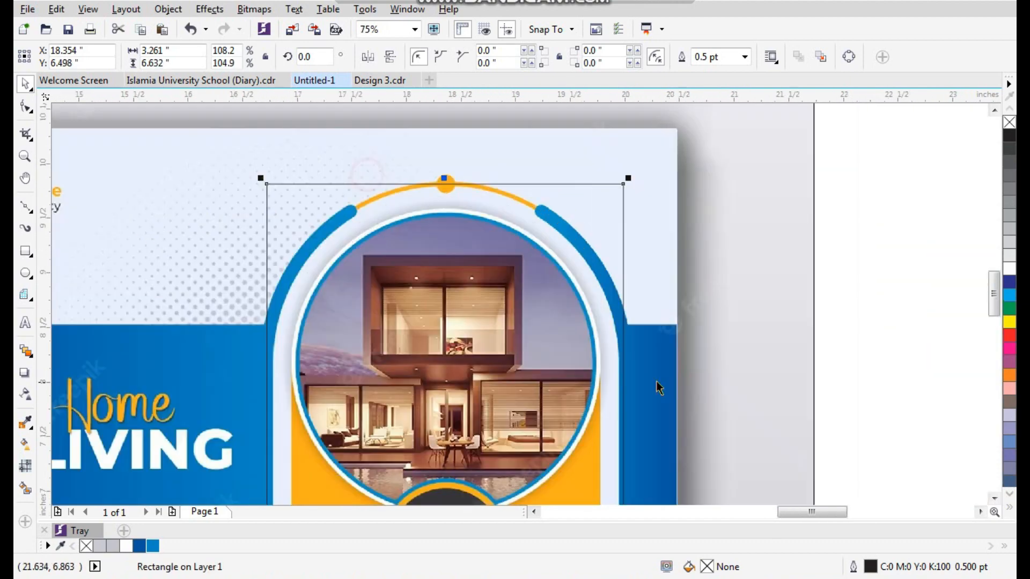
Step: Round all corners of the tall rectangle to a radius of 1.588 in
key(F10)
drag(622, 184, 648, 356)
key(space)
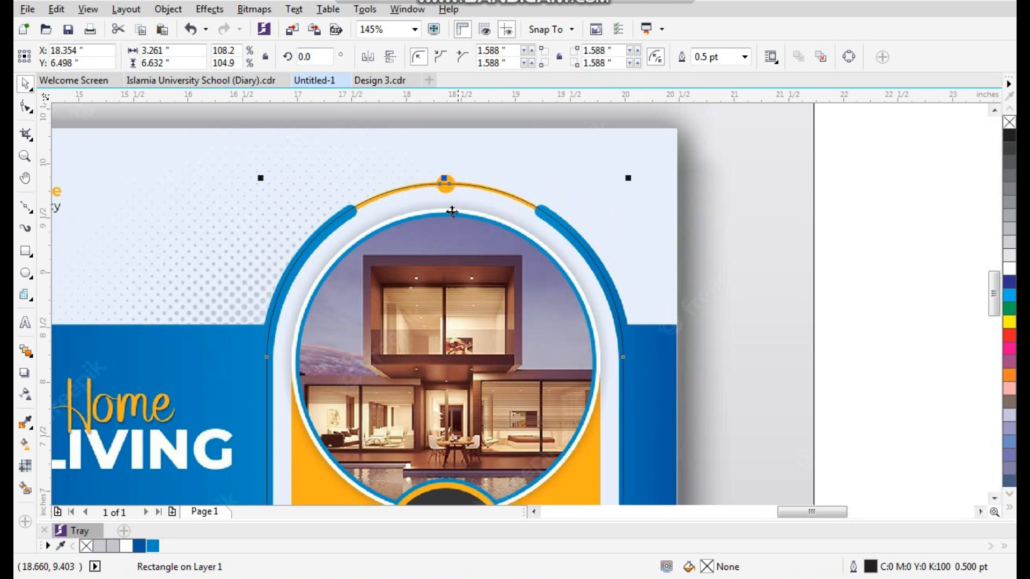
Step: Set the rounded rectangle's outline width to 3.0 pt
key(F3)
key(F2)
drag(340, 178, 671, 450)
key(shift+F2)
key(F2)
drag(437, 166, 650, 84)
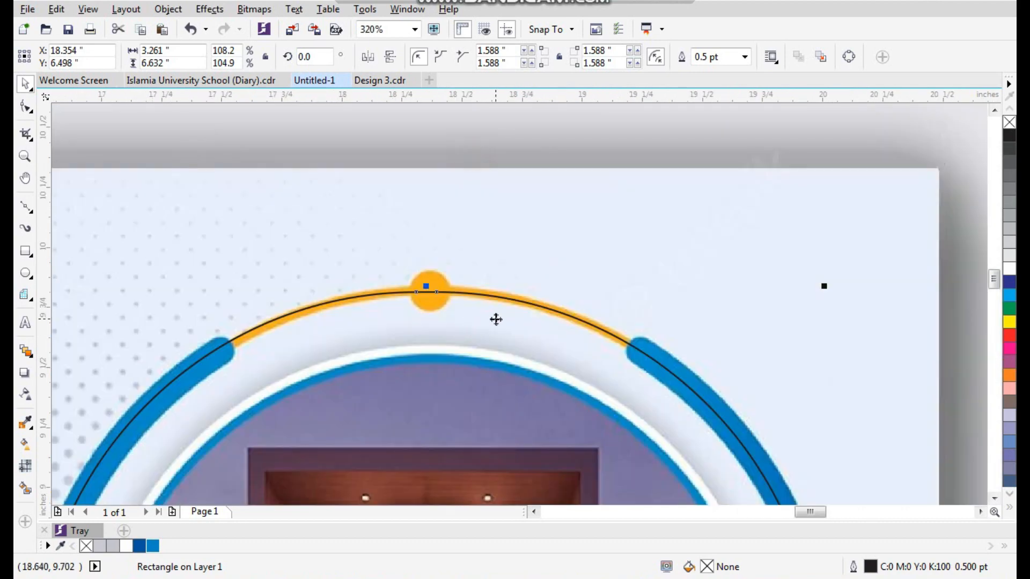
click(746, 58)
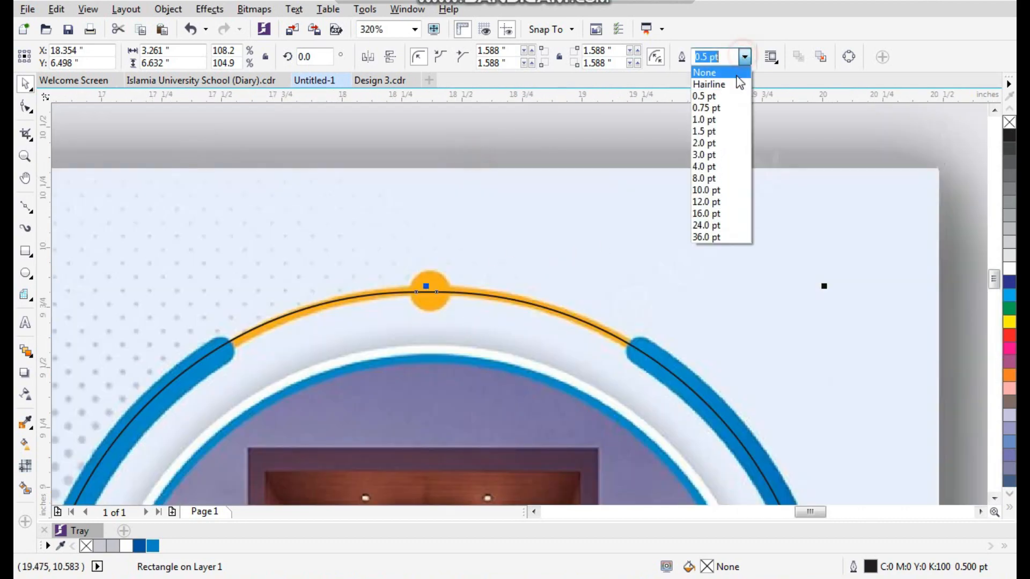
click(719, 141)
click(745, 57)
click(722, 154)
scroll(604, 234, down, 2)
Step: Place a copy of the rounded rectangle to the right of the reference post
key(F2)
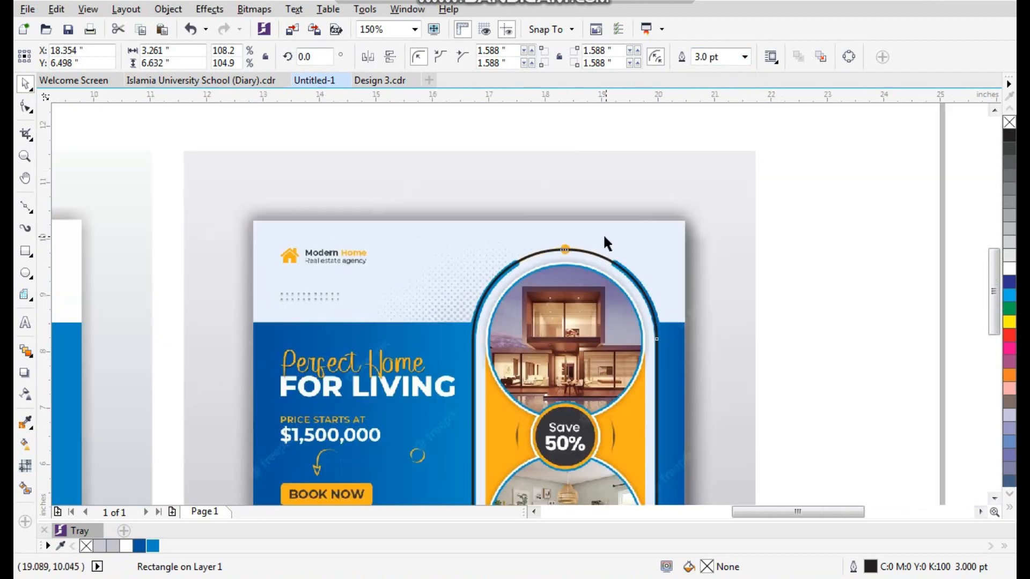
drag(463, 234, 754, 523)
drag(450, 258, 866, 290)
key(ctrl+z)
key(ctrl+z)
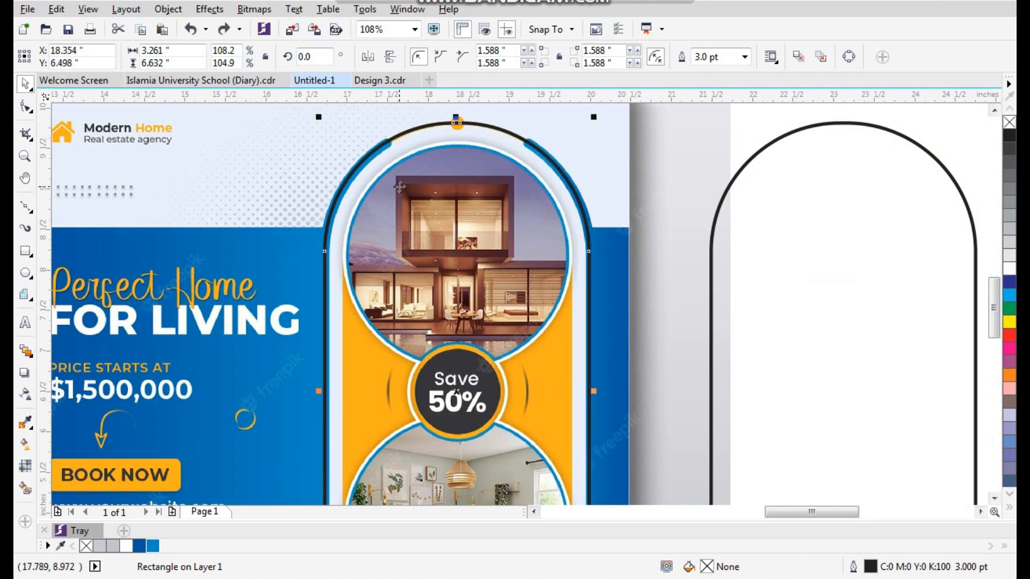
scroll(470, 129, up, 2)
scroll(440, 194, down, 2)
key(F2)
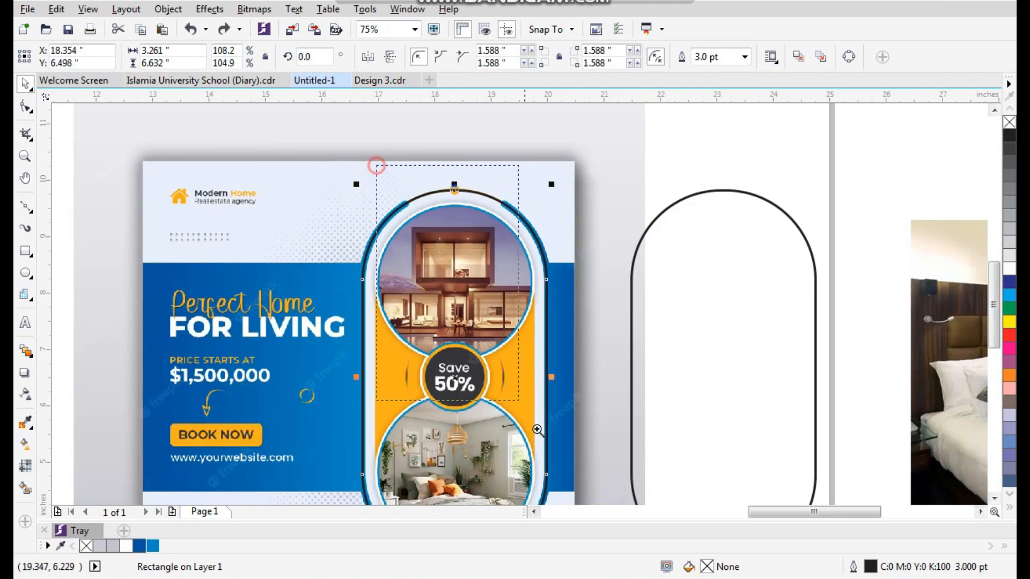
Step: Draw a narrow vertical rectangle as wide as the orange arcs and centre it on the rounded rectangle over the reference post
drag(376, 165, 638, 547)
click(25, 250)
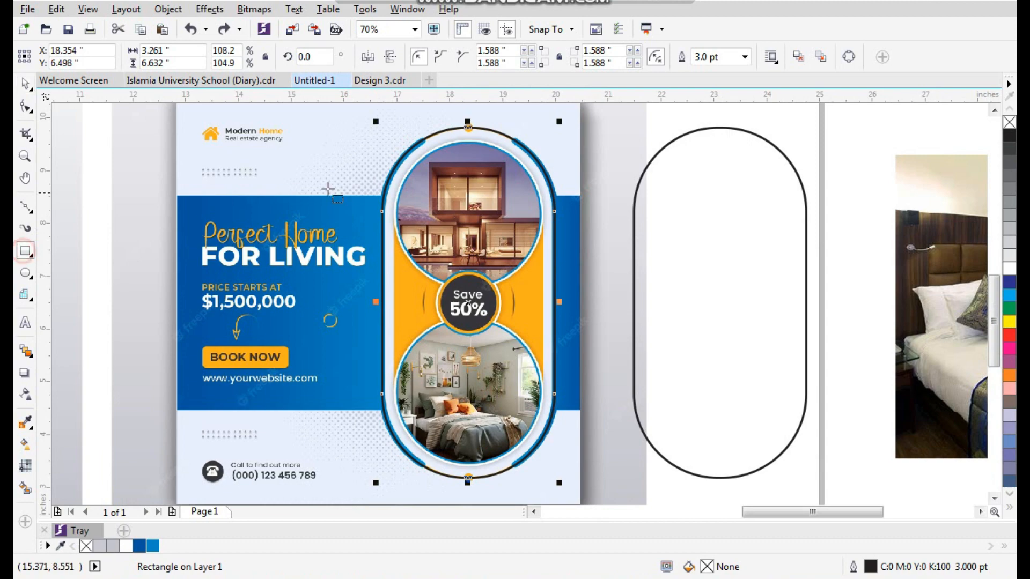
drag(427, 124, 514, 485)
key(space)
shift+click(540, 369)
key(c)
key(e)
click(643, 445)
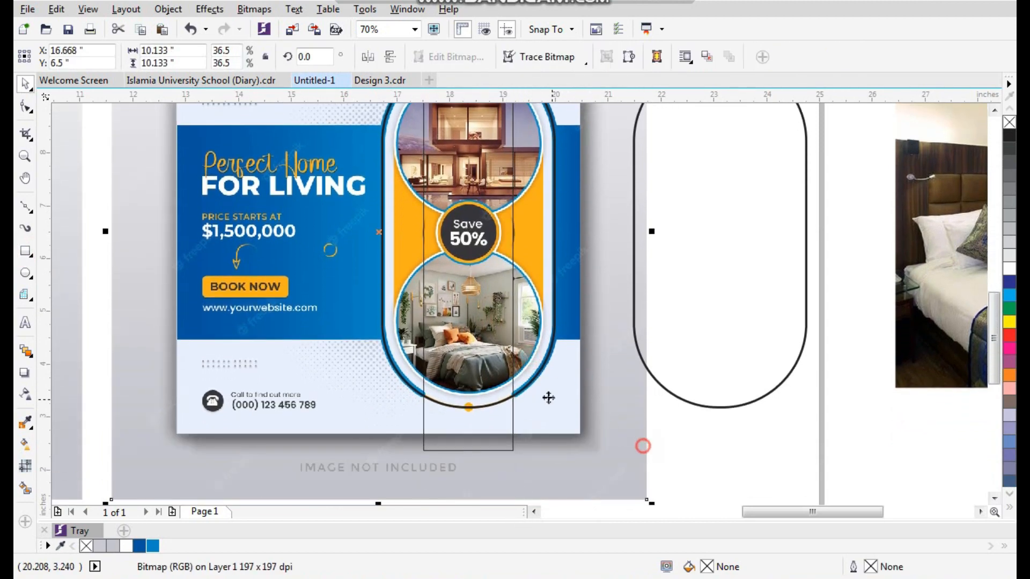
Step: Convert the rounded rectangle over the reference frame to curves, keeping its position
scroll(542, 389, down, 1)
key(F2)
drag(386, 382, 689, 152)
click(480, 213)
key(F2)
drag(389, 138, 567, 334)
click(577, 301)
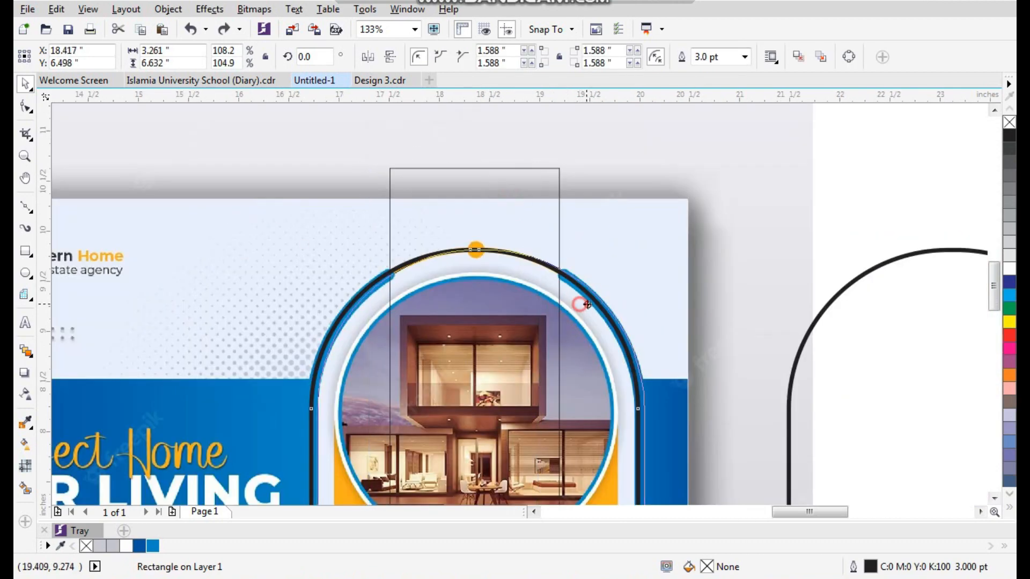
drag(665, 156, 400, 349)
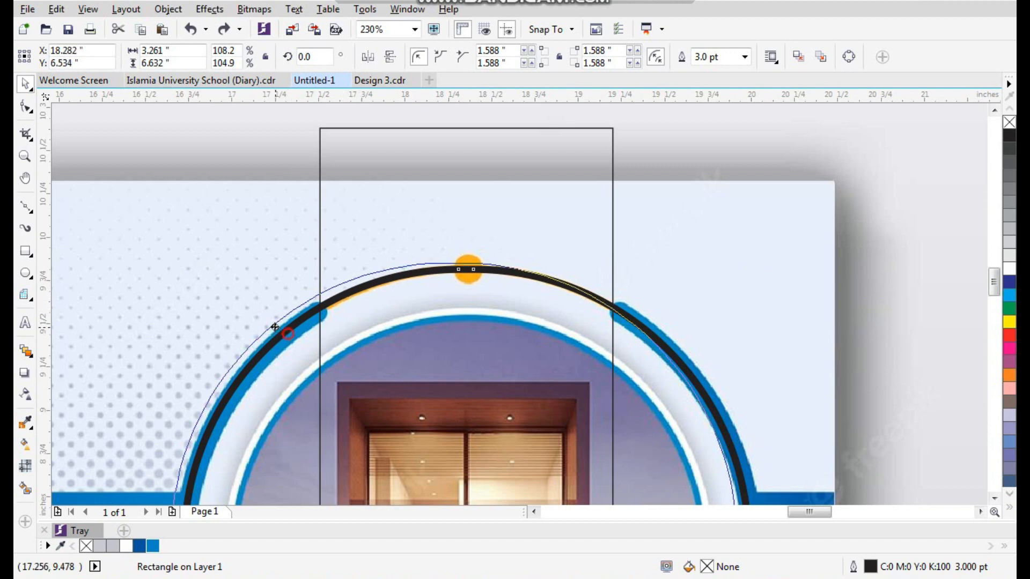
click(168, 9)
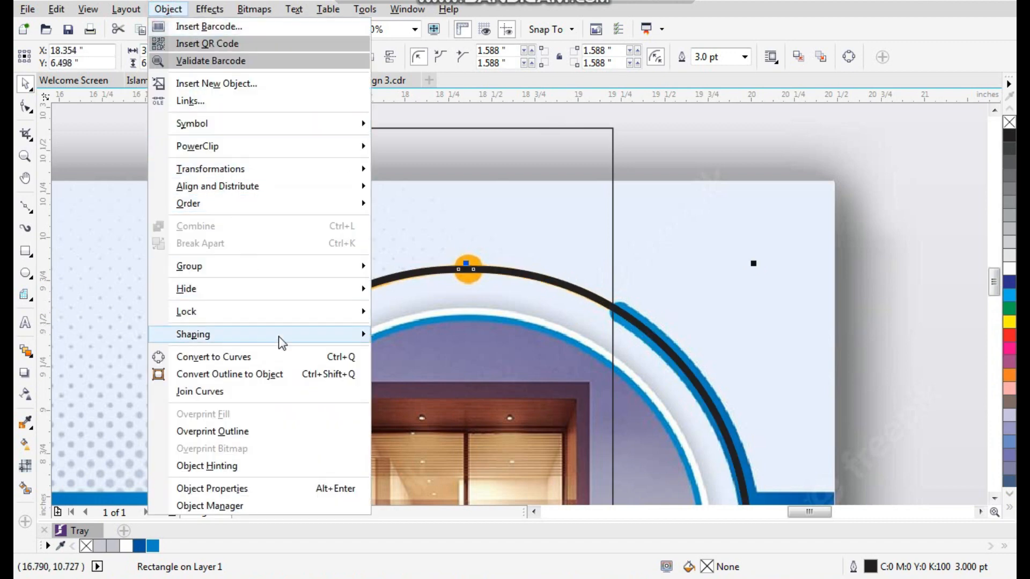
click(272, 358)
click(257, 253)
key(ctrl+z)
key(ctrl+z)
key(ctrl+shift+z)
click(317, 311)
Step: Add nodes where the narrow rectangle crosses the curve's upper arc, break the curve and delete the arc between them
key(F2)
drag(239, 160, 712, 466)
key(F10)
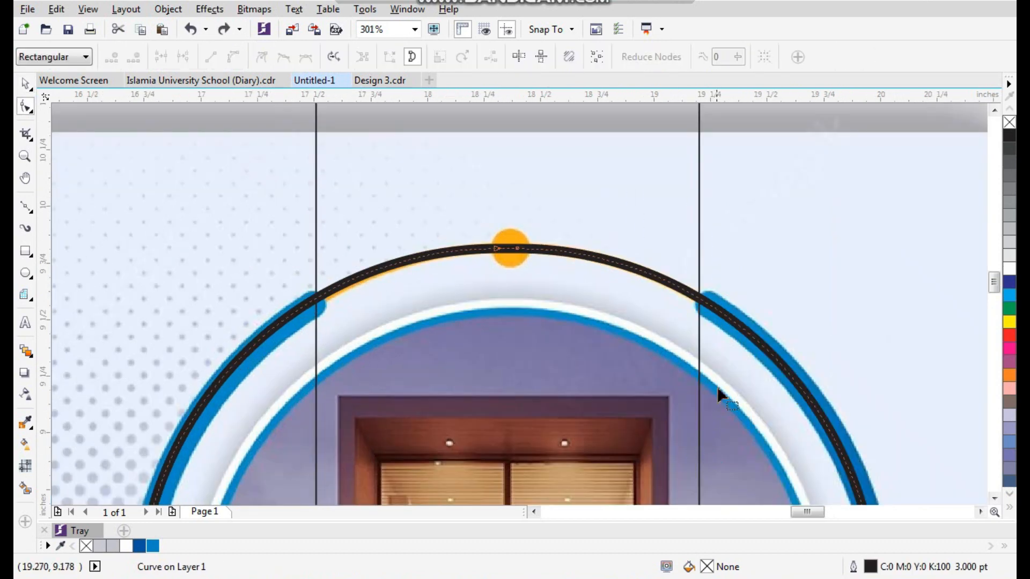
click(700, 300)
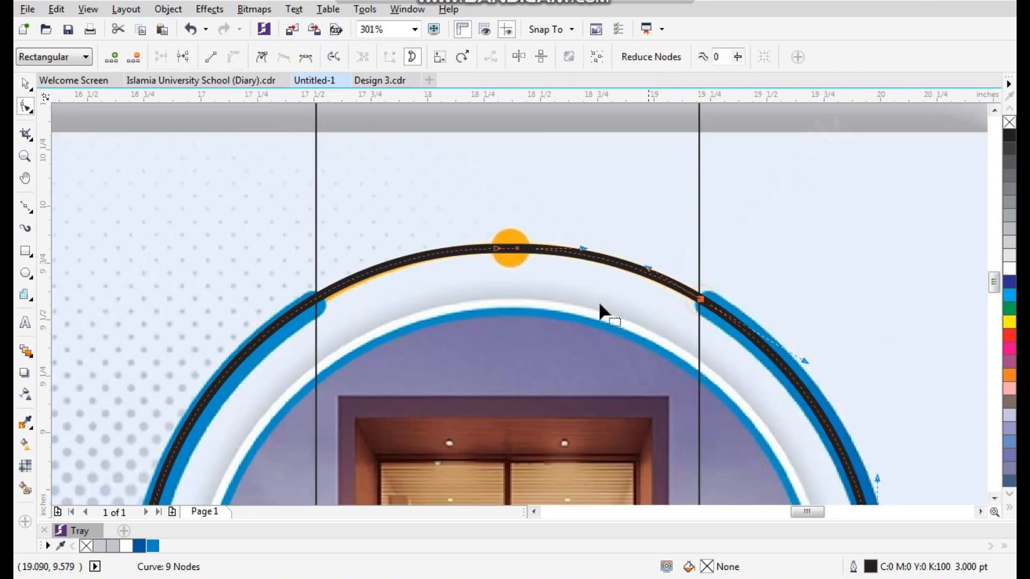
double_click(317, 301)
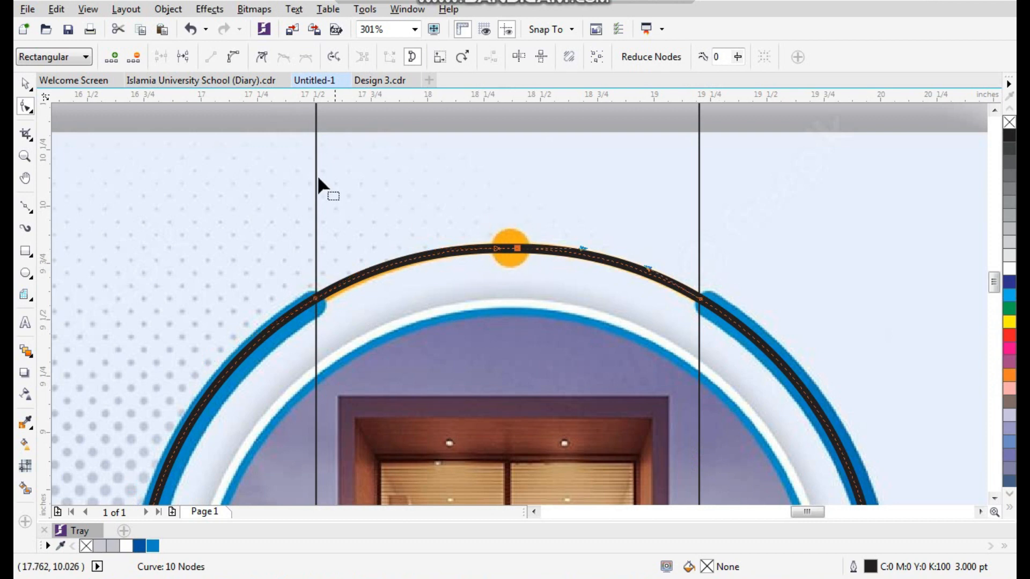
click(183, 56)
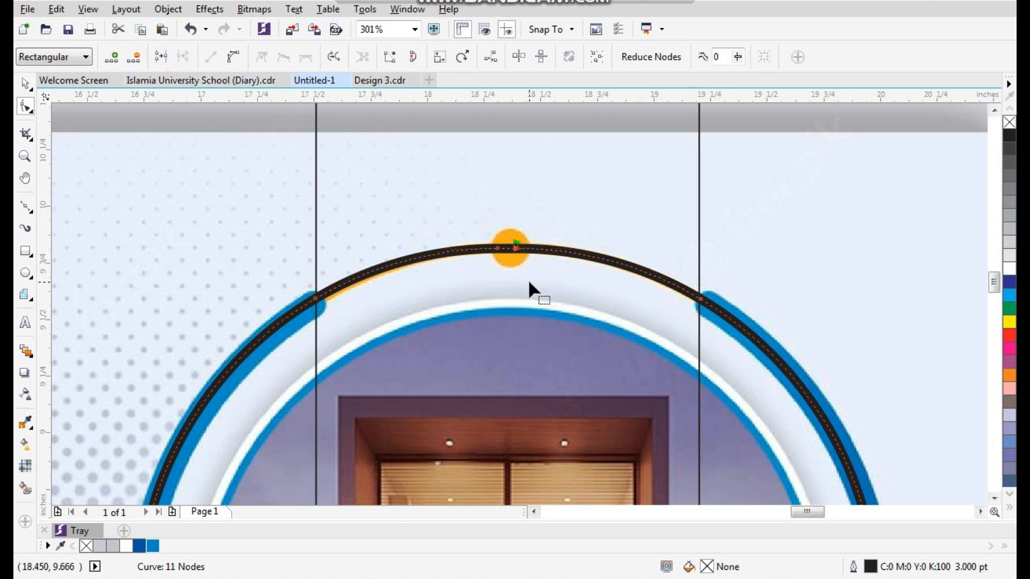
key(Delete)
drag(527, 292, 523, 293)
key(Delete)
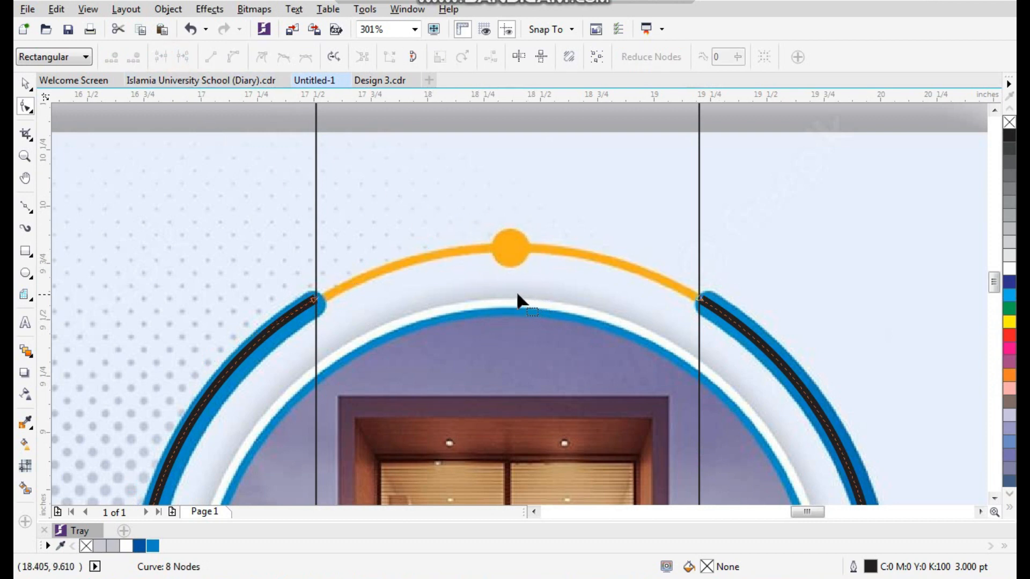
Step: Add nodes where the narrow rectangle crosses the lower arc, break the curve and delete the arc between them
scroll(489, 259, down, 4)
scroll(386, 327, up, 5)
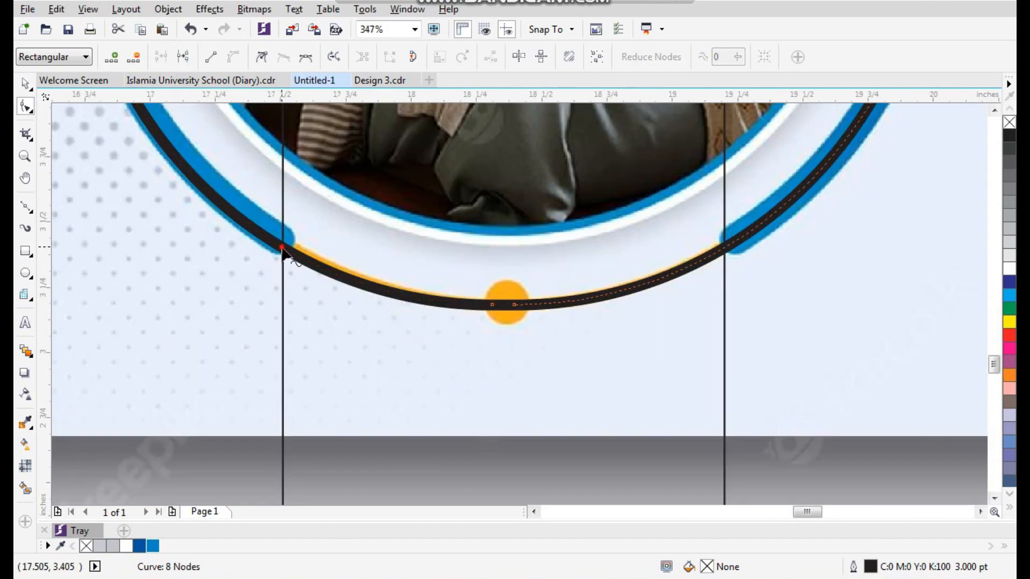
double_click(281, 246)
double_click(728, 248)
drag(553, 264, 459, 343)
click(185, 57)
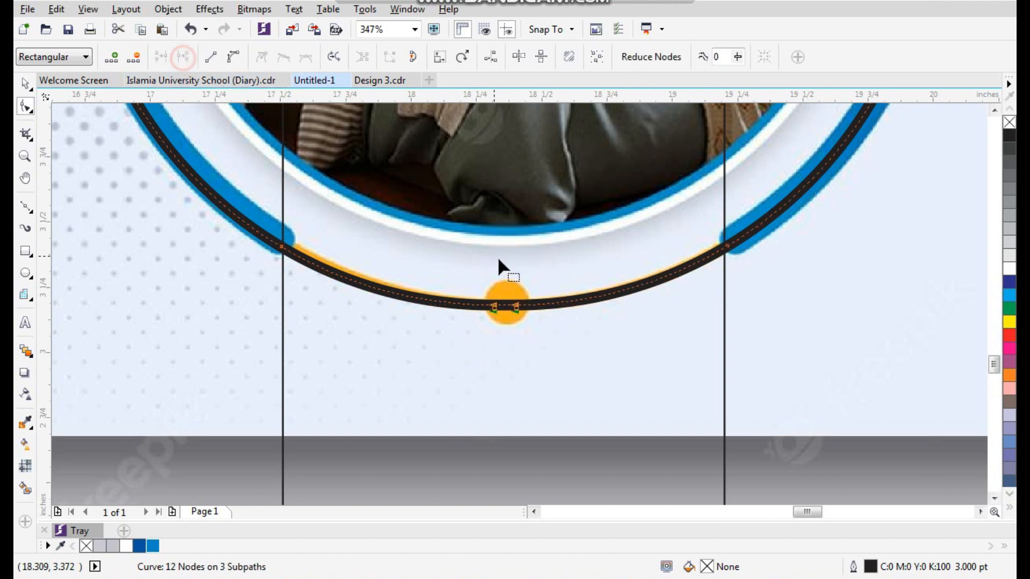
key(Delete)
Step: Delete the narrow helper rectangle over the reference frame
key(space)
scroll(667, 276, down, 4)
click(578, 322)
key(Delete)
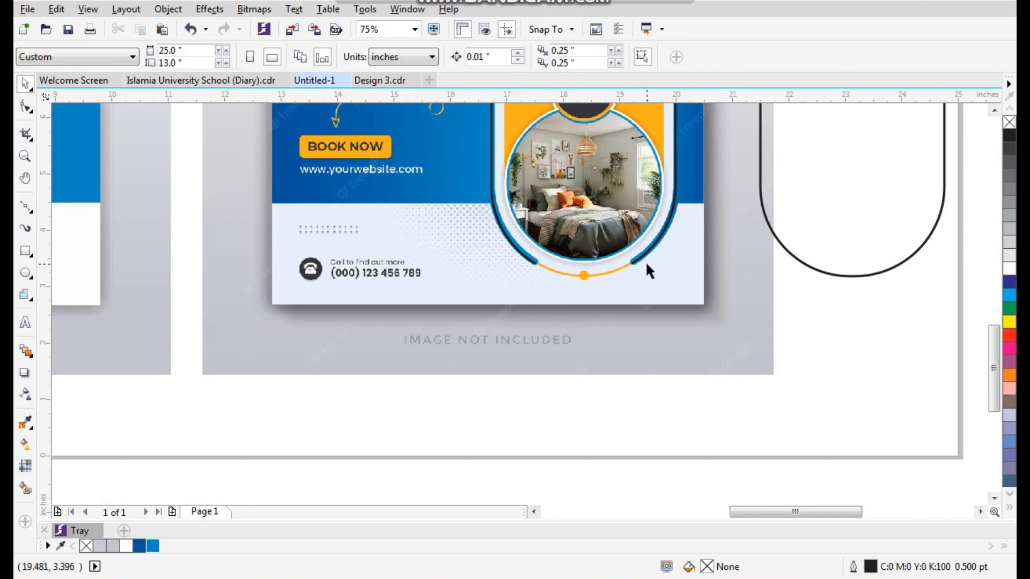
Step: Set the outline width of the two remaining side curves to 8.0 pt to match the reference's blue bands
click(652, 252)
key(shift+F2)
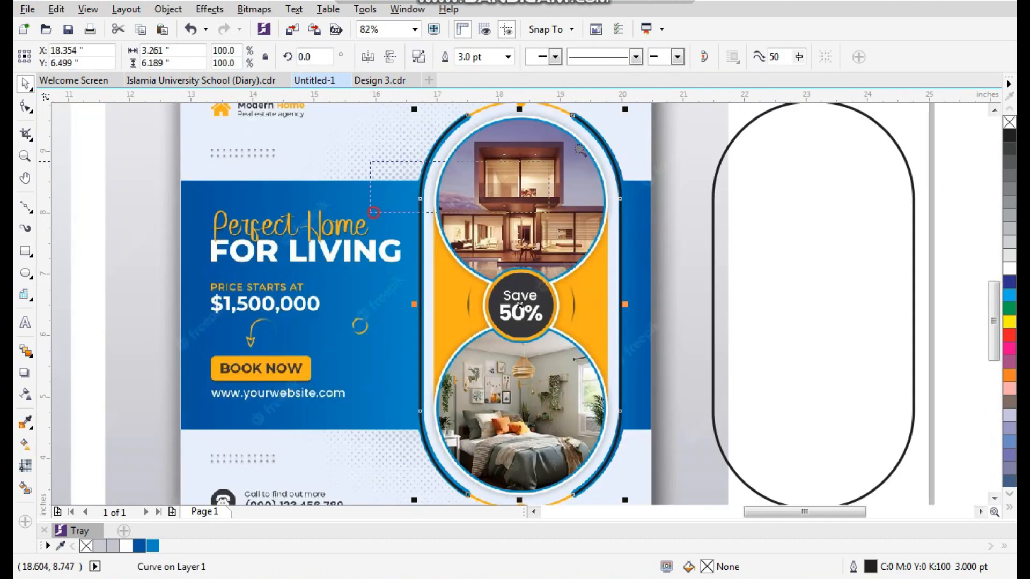
drag(579, 149, 671, 102)
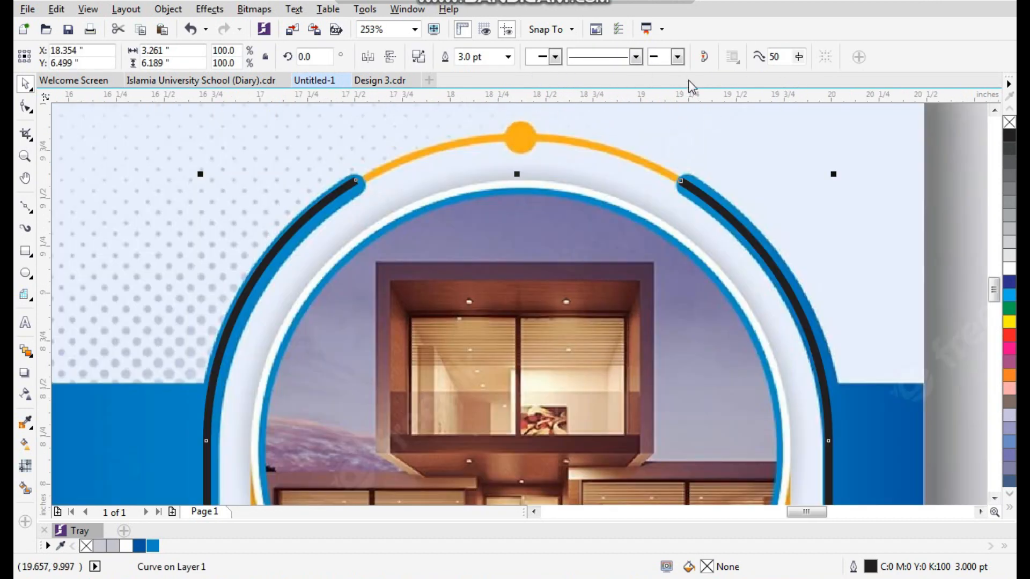
click(508, 58)
click(482, 171)
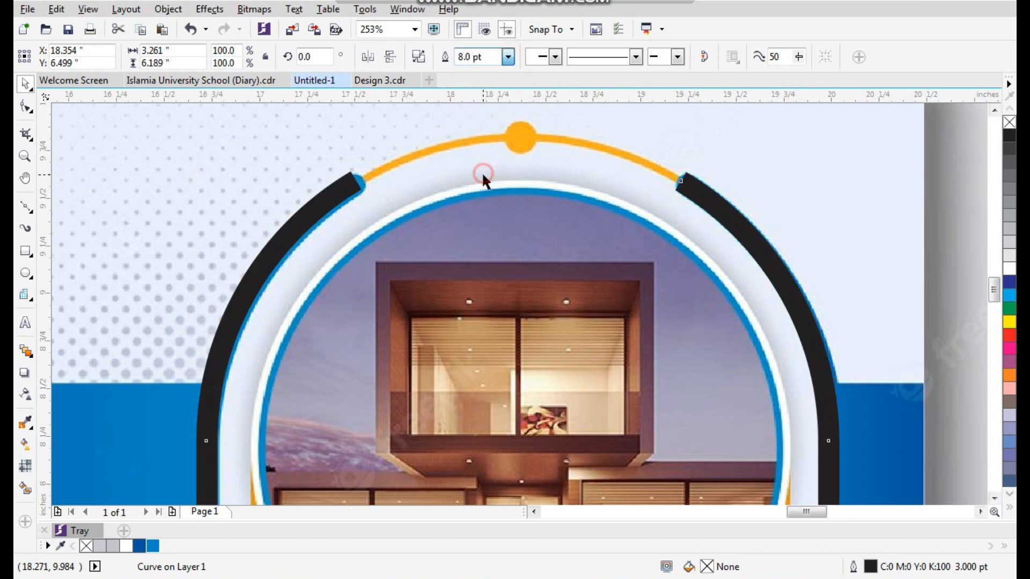
click(507, 59)
click(506, 60)
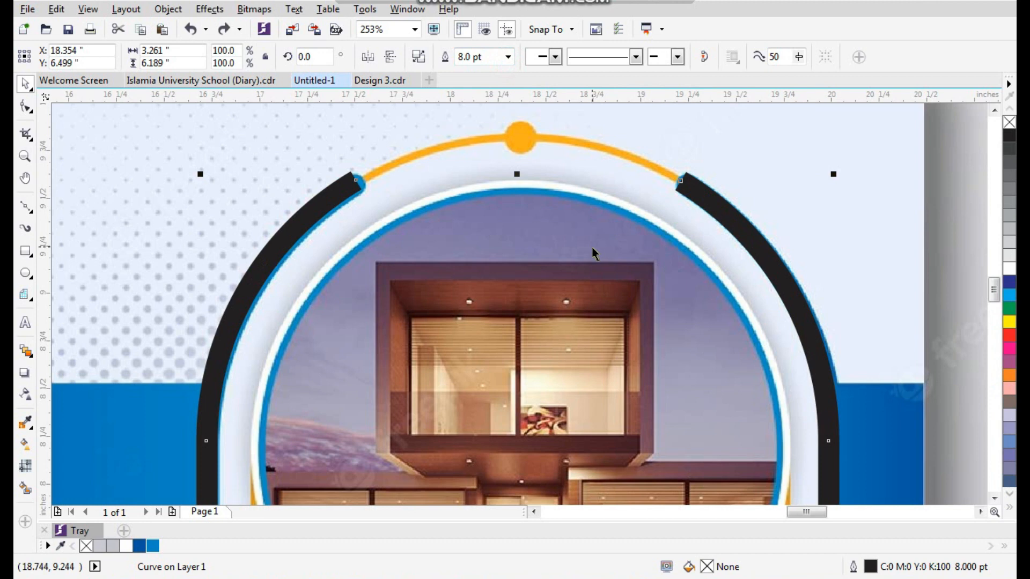
Step: Give the side curves' outline rounded corners and rounded line caps
key(F12)
drag(470, 119, 682, 126)
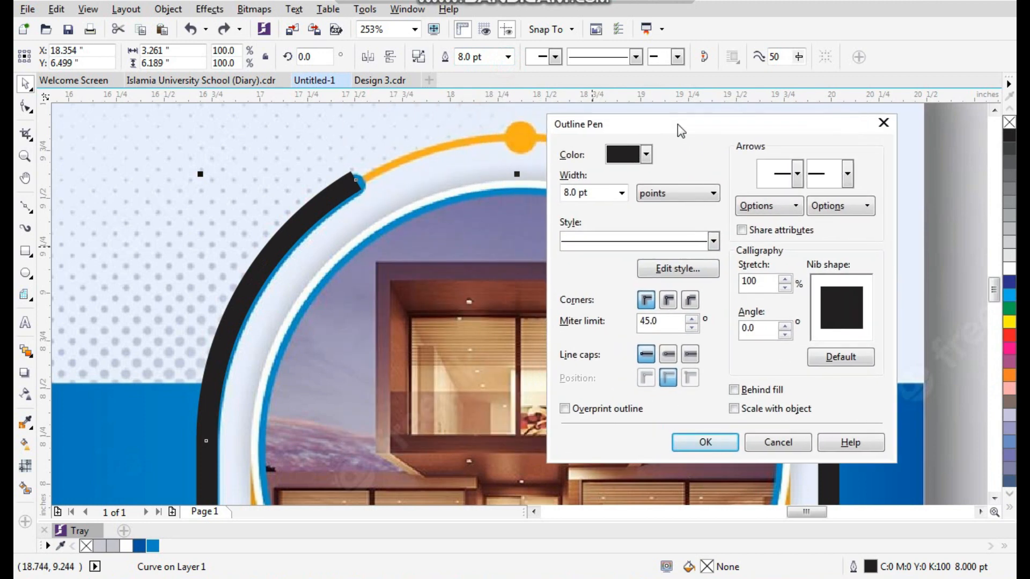
click(675, 302)
click(674, 356)
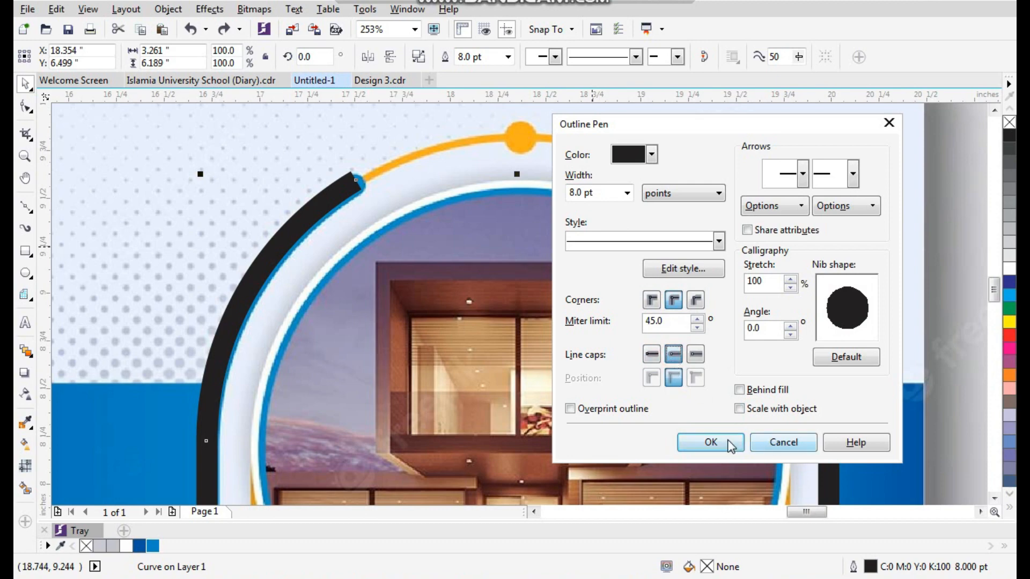
click(712, 442)
drag(713, 199, 711, 232)
key(ctrl+z)
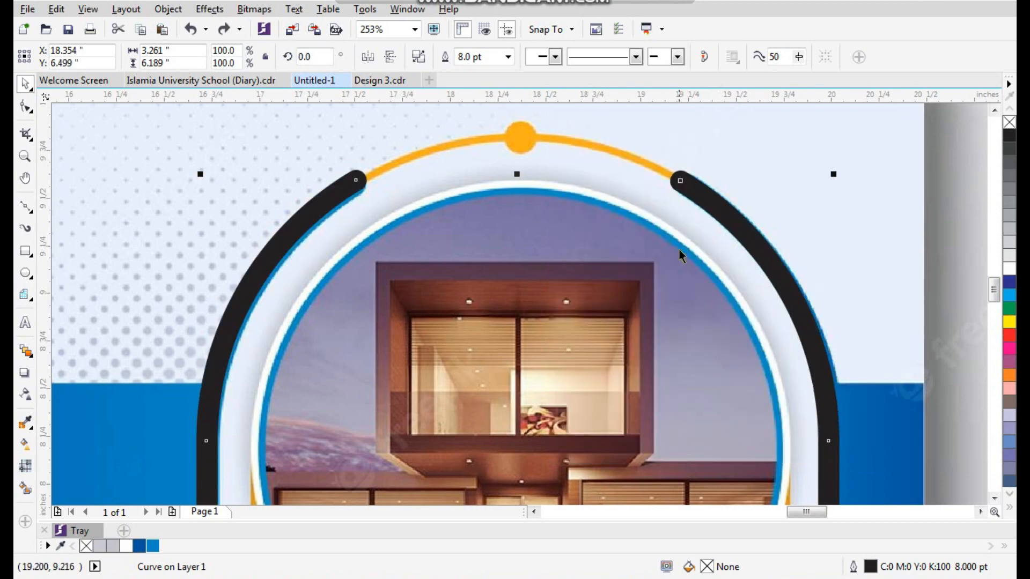
Step: Convert the outline of the side curves to an object
scroll(579, 198, down, 2)
key(F2)
drag(692, 172, 425, 486)
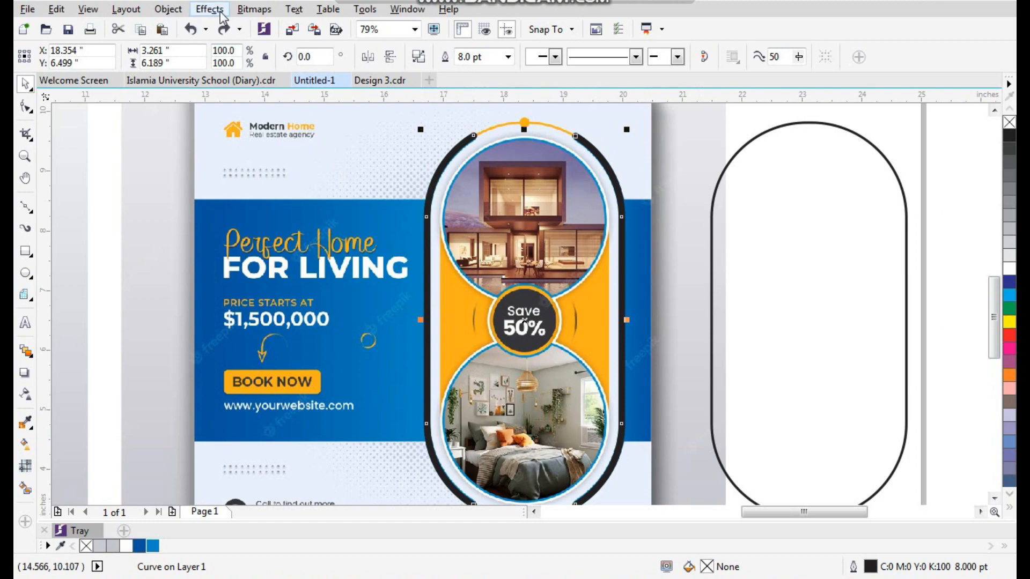
click(251, 10)
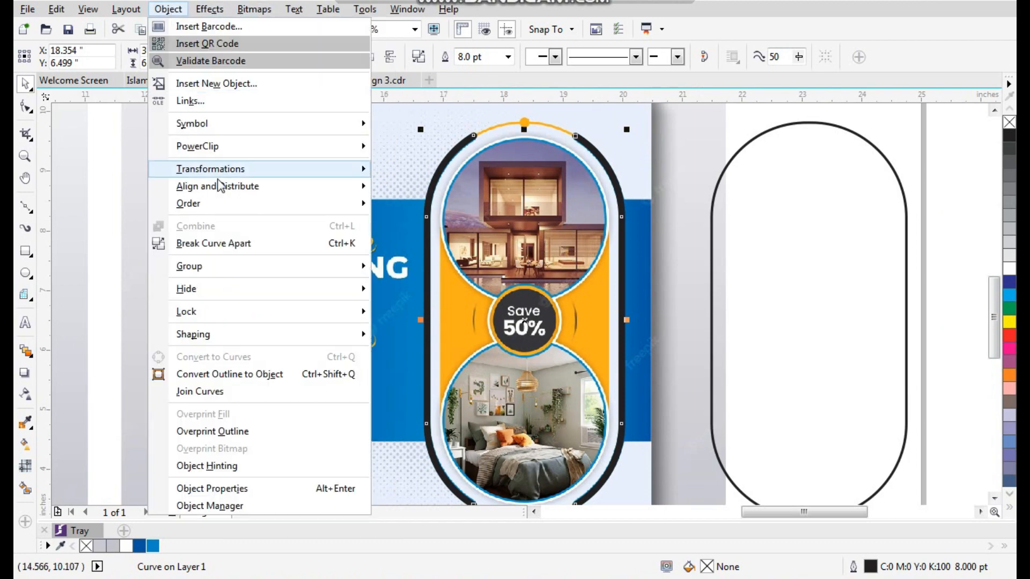
click(247, 376)
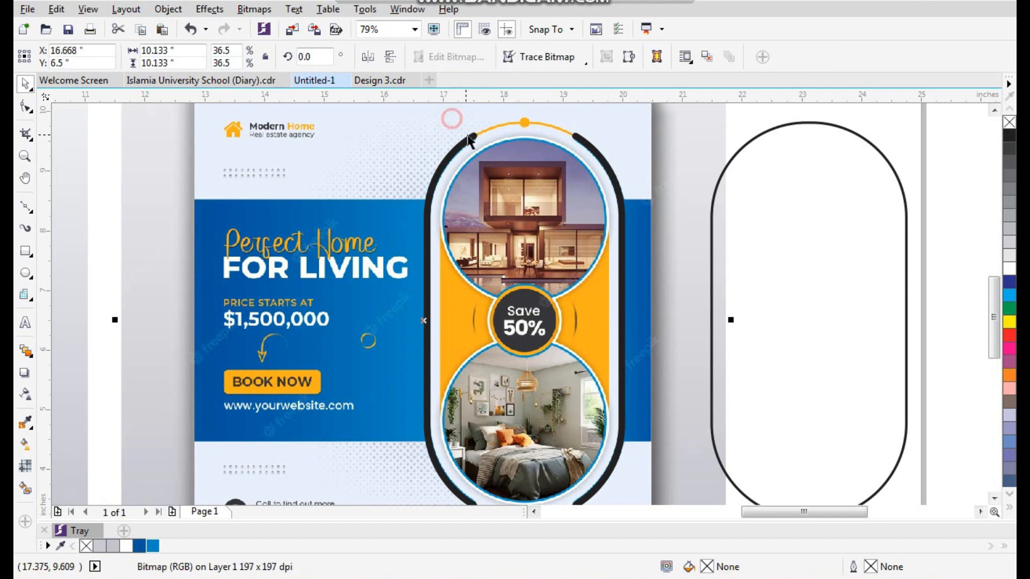
scroll(539, 233, down, 3)
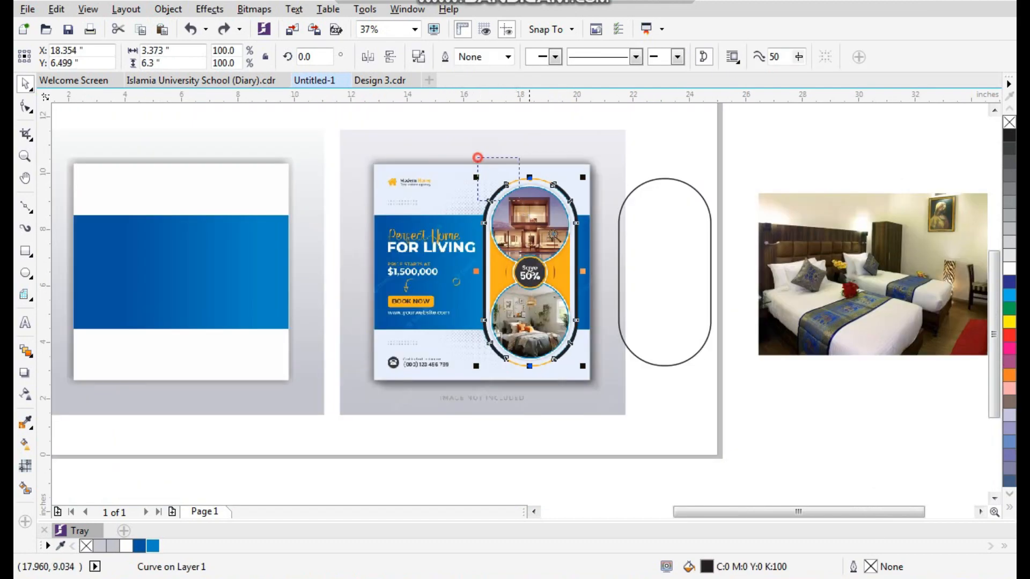
Step: Align the rounded rectangle copy beside the reference to the centre of the side bands
scroll(677, 295, up, 2)
click(680, 233)
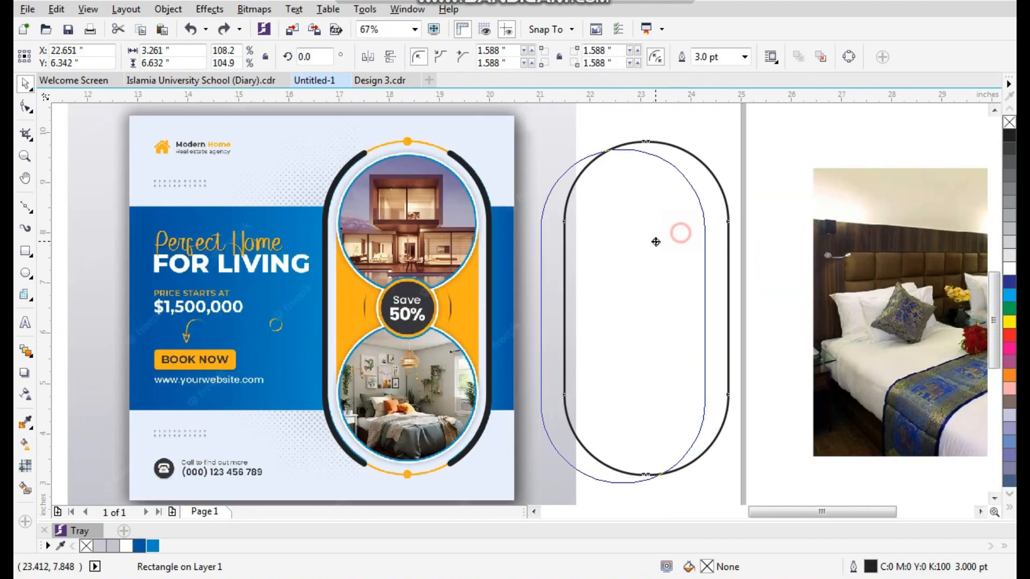
shift+click(462, 162)
key(c)
click(601, 173)
Step: Draw a circle about 0.166 in across over the orange dot on the frame's upper arc
key(F2)
drag(382, 128, 454, 175)
click(36, 276)
mouse_move(385, 262)
mouse_down()
mouse_move(445, 323)
mouse_move(446, 208)
mouse_move(548, 578)
mouse_up()
Step: Place a copy of the small circle over the orange dot on the frame's lower arc
scroll(452, 230, down, 3)
key(F2)
drag(499, 131, 499, 382)
scroll(494, 270, up, 2)
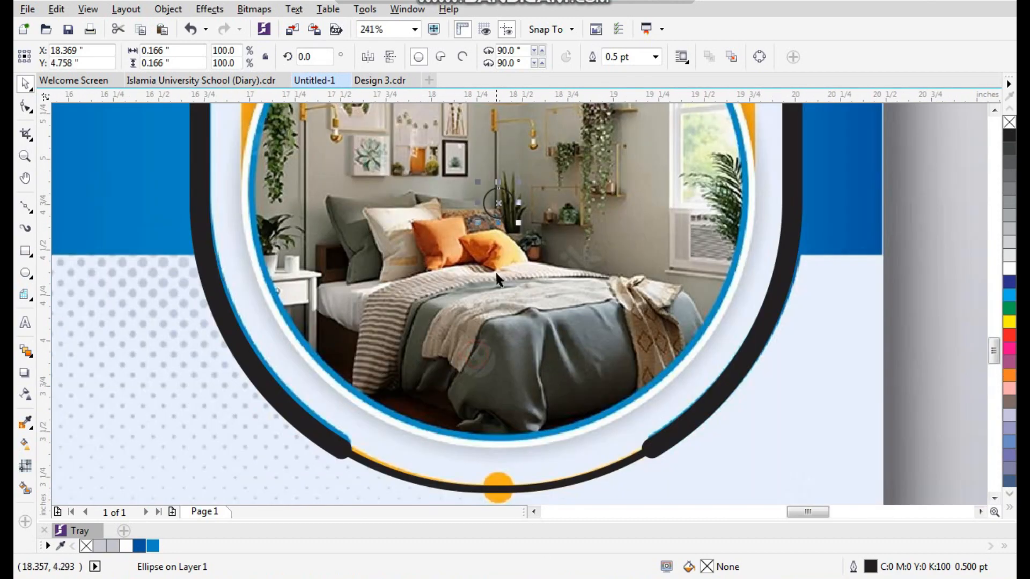
drag(505, 219, 501, 473)
scroll(611, 352, down, 2)
click(731, 237)
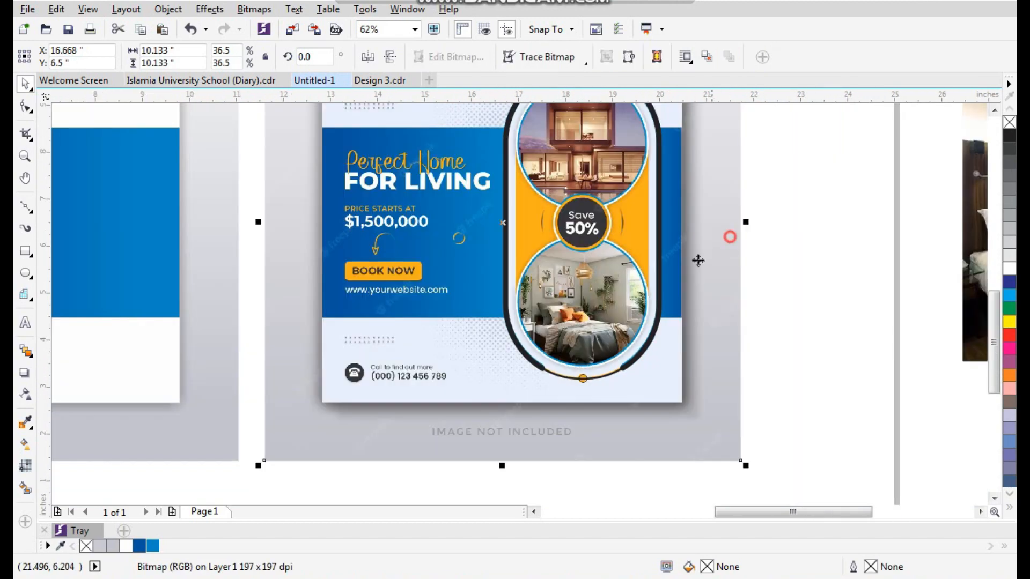
Step: Move the rounded rectangle, side bands and both circles together onto the blank post, over the blue band's right part
scroll(651, 308, down, 1)
key(F2)
drag(729, 146, 430, 424)
drag(508, 140, 610, 395)
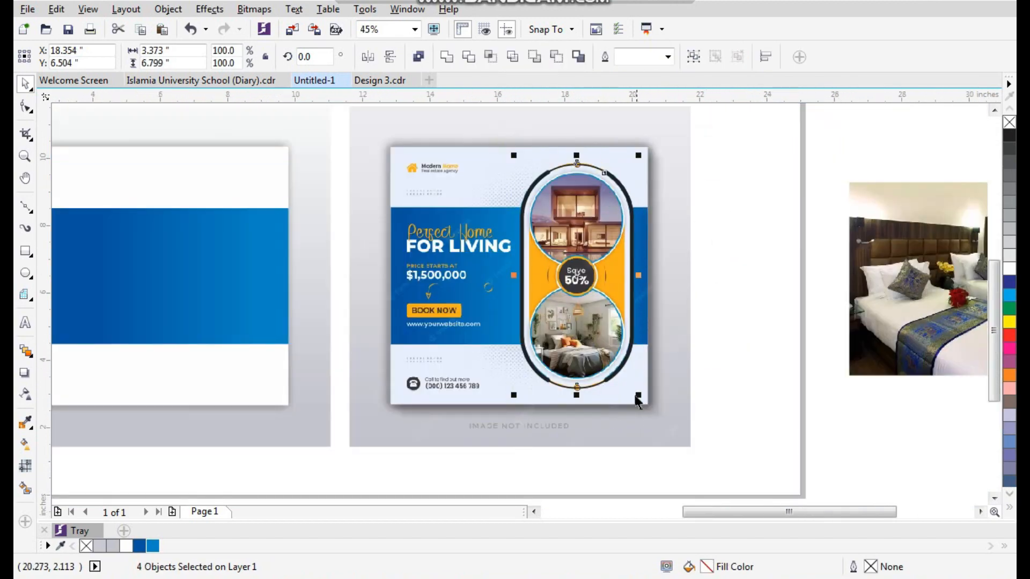
drag(569, 304, 244, 318)
drag(247, 319, 246, 319)
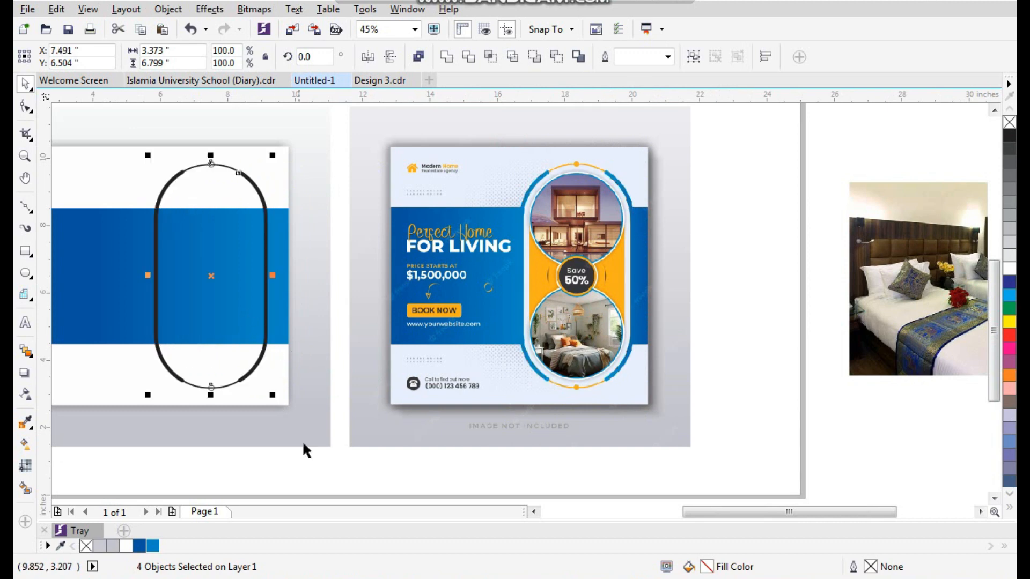
click(317, 478)
click(147, 137)
Step: Trim the blue gradient band with the rounded rectangle so the frame's interior is cut out
scroll(353, 347, up, 2)
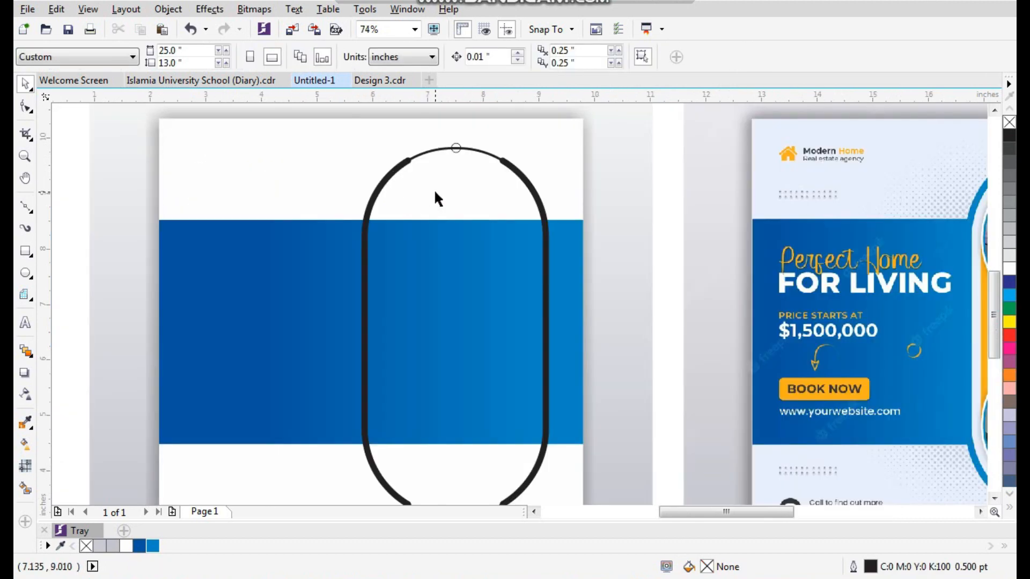
click(439, 210)
shift+click(310, 269)
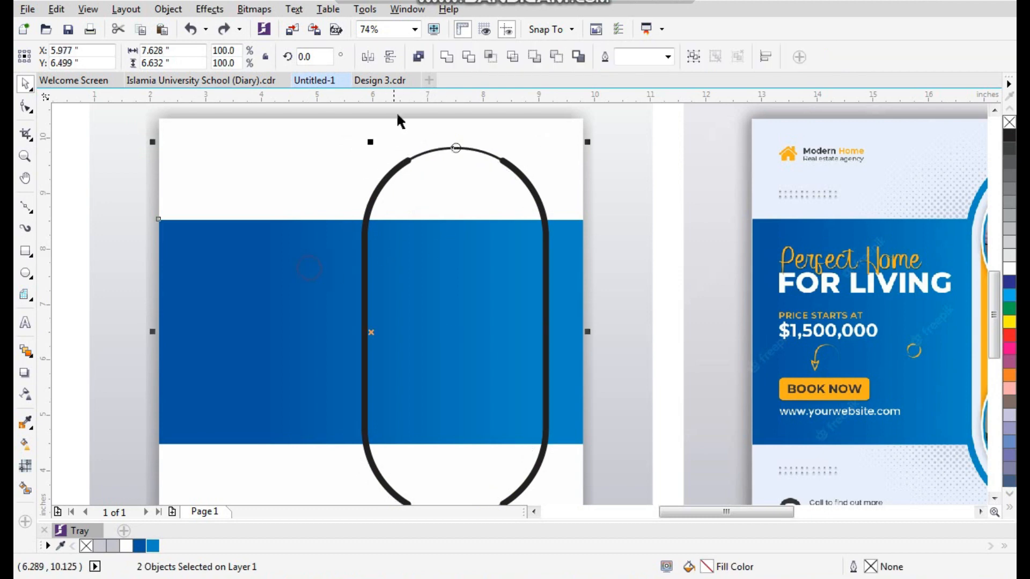
click(462, 59)
click(292, 197)
Step: Sample the orange (#FEAE11) from the reference post's photo frame into the document palette
key(F2)
drag(335, 152, 476, 285)
drag(480, 157, 831, 482)
key(ctrl+z)
key(F4)
key(F2)
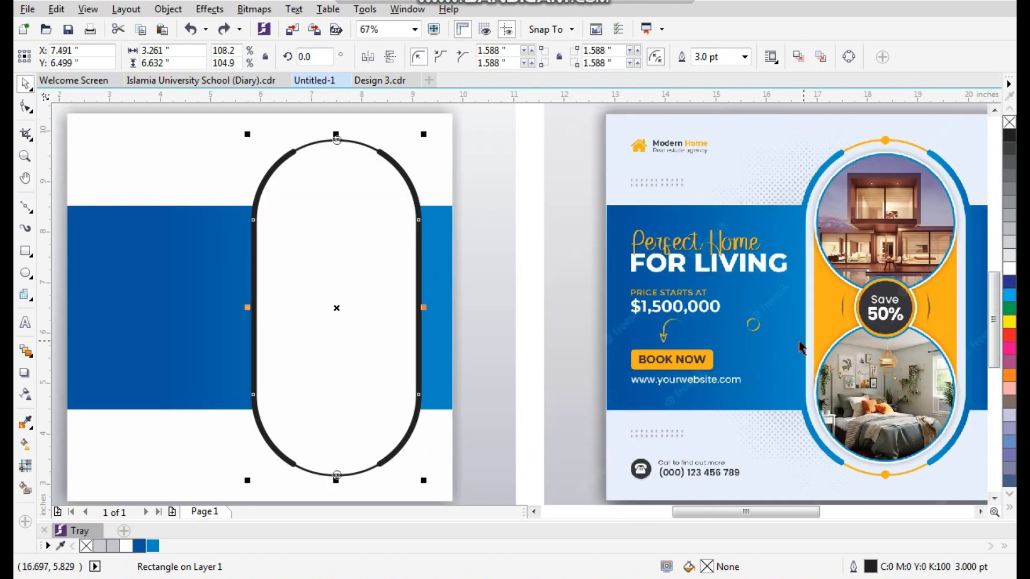
click(60, 546)
click(829, 312)
Step: Set the rounded rectangle's outline colour to the sampled orange
key(F2)
drag(296, 128, 423, 193)
click(491, 185)
click(490, 185)
right_click(165, 546)
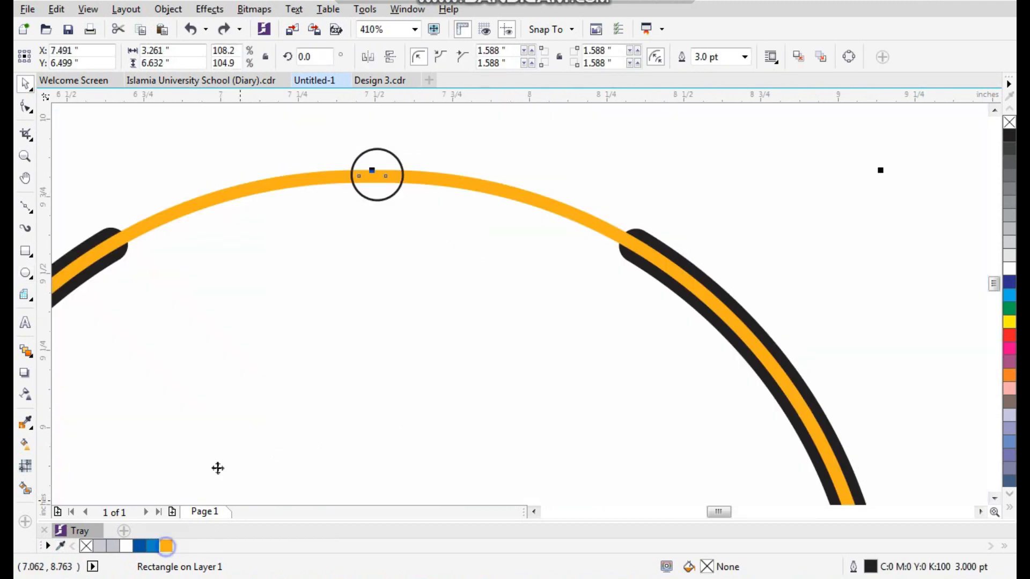
Step: Fill the upper small circle with the sampled orange and remove its outline
click(395, 170)
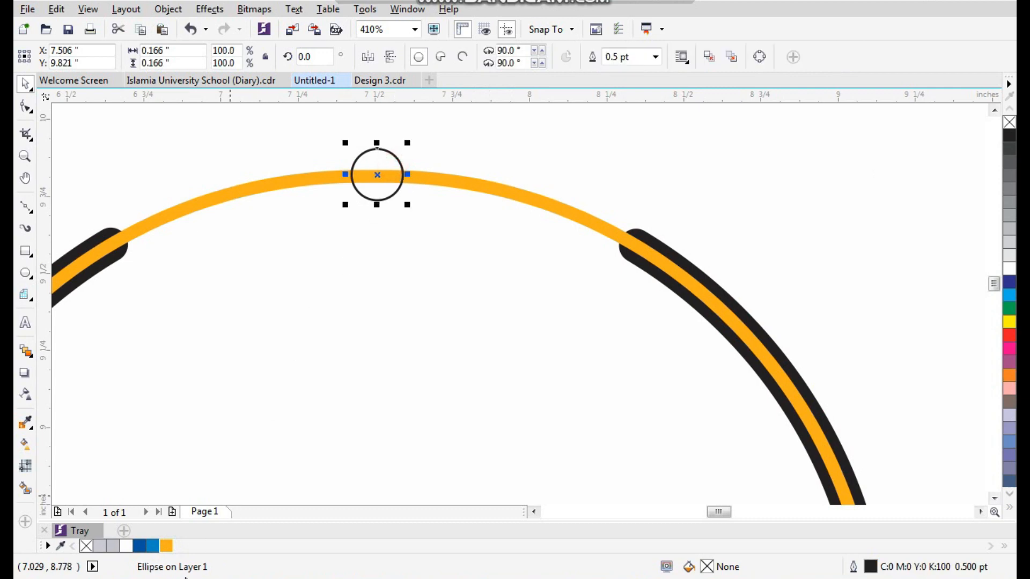
click(166, 548)
right_click(1009, 122)
scroll(405, 230, down, 2)
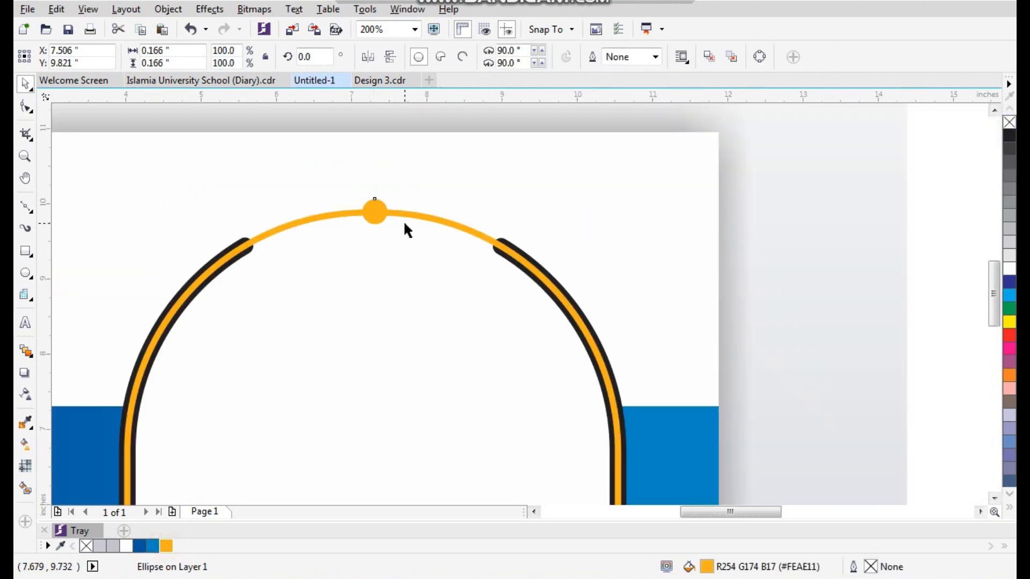
Step: Fill the lower small circle on the photo frame with the sampled orange and remove its outline
scroll(405, 229, down, 4)
scroll(368, 430, up, 7)
click(428, 362)
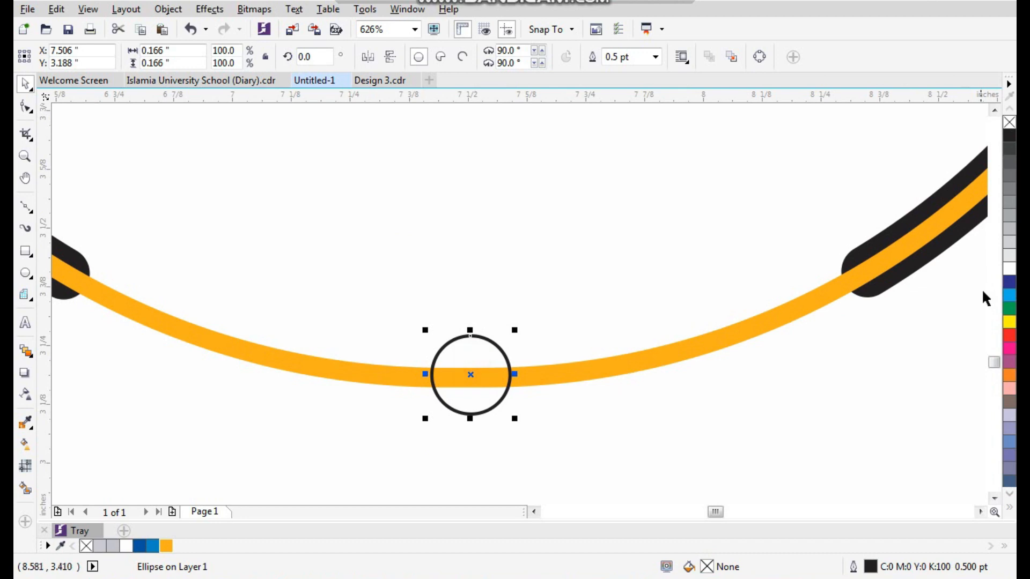
click(161, 546)
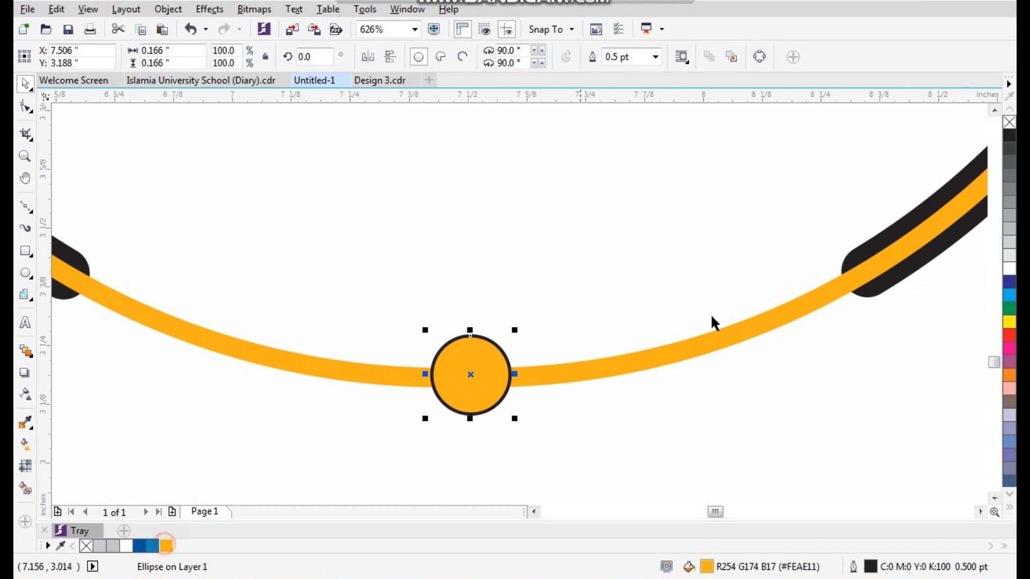
right_click(1009, 123)
Step: Copy only the fill of the blue gradient band onto the frame's black side bands
click(905, 273)
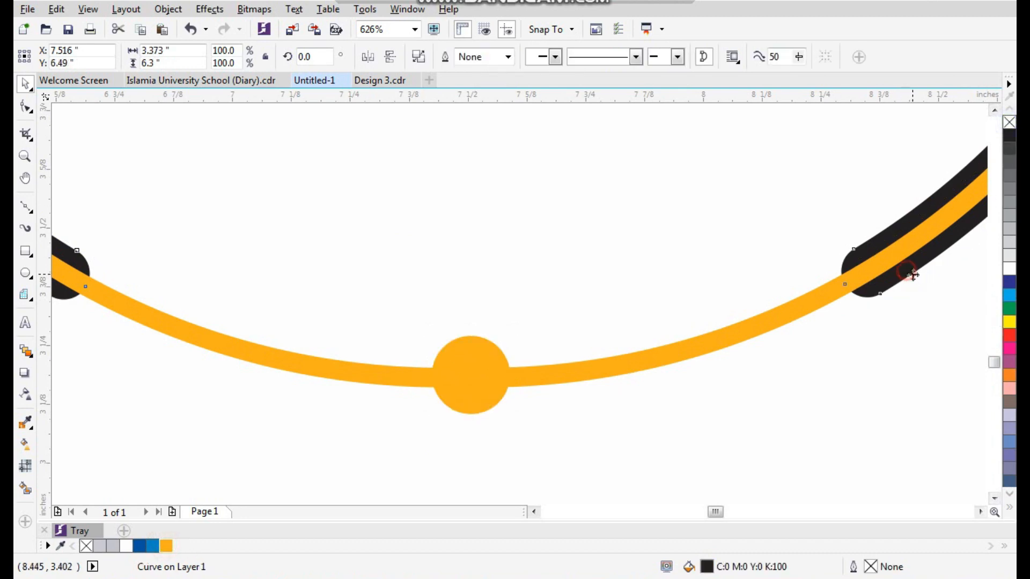
scroll(533, 378, down, 4)
scroll(507, 382, down, 3)
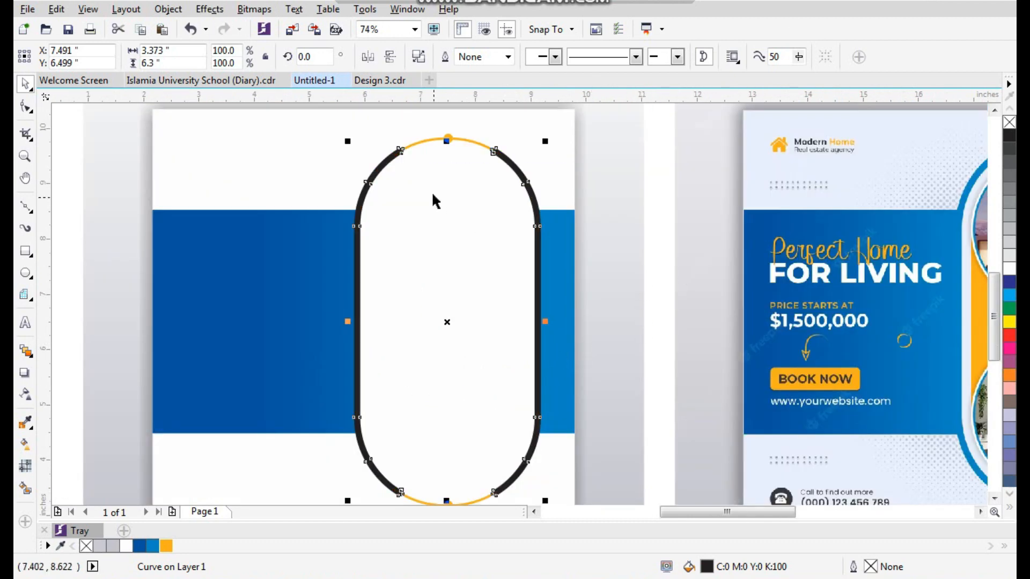
click(636, 161)
key(ctrl+z)
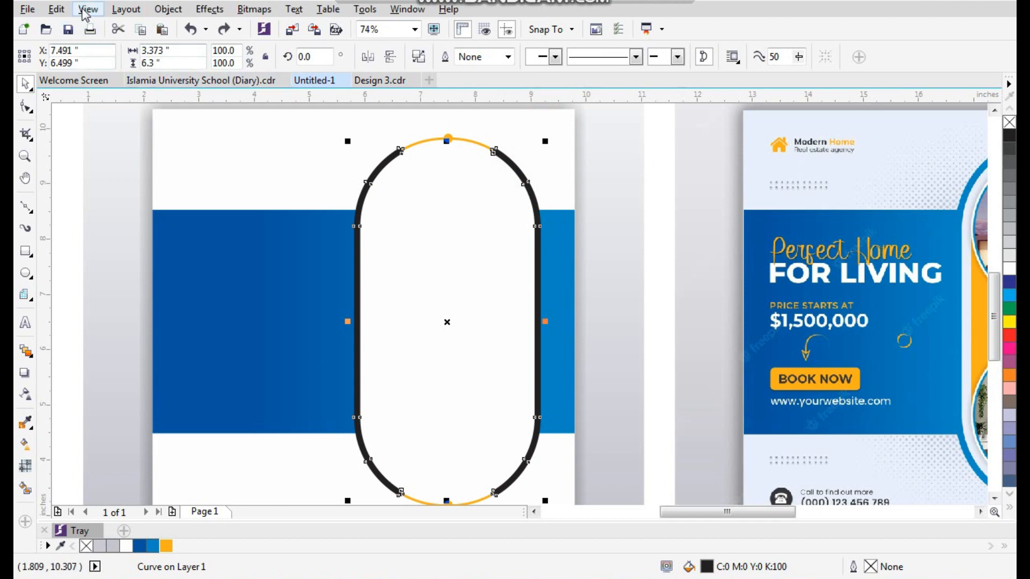
click(55, 10)
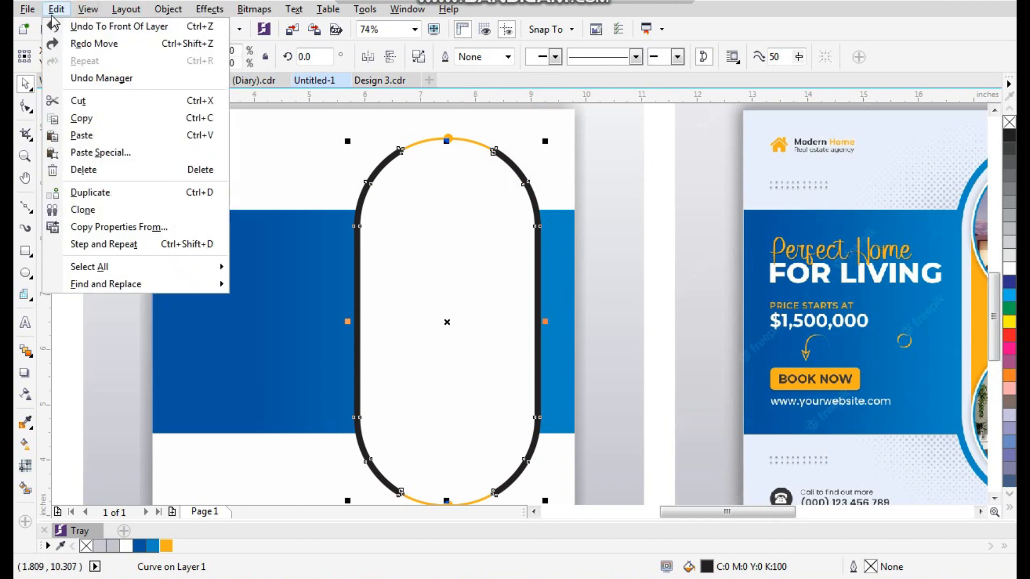
click(131, 227)
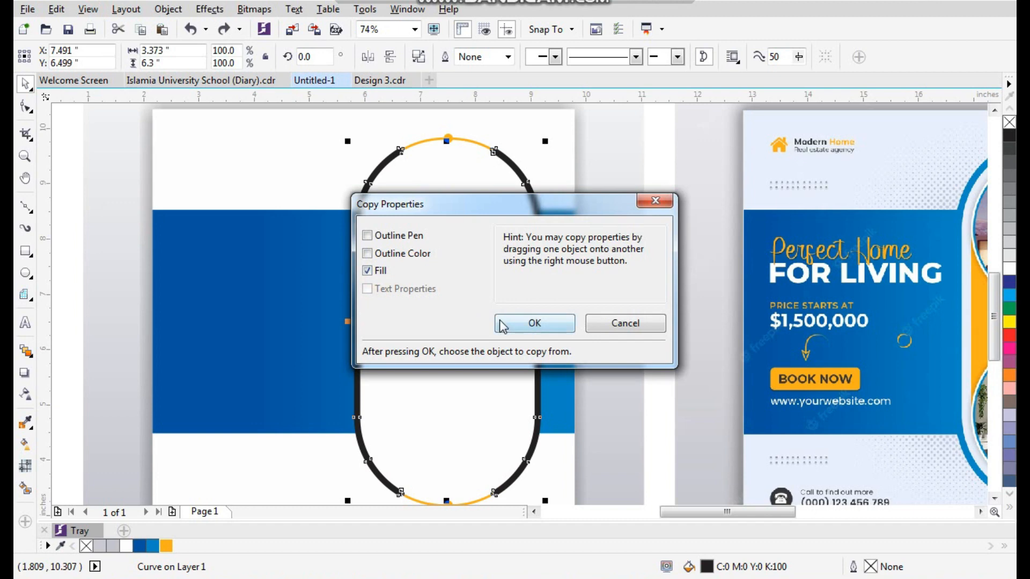
click(532, 323)
click(291, 290)
click(101, 213)
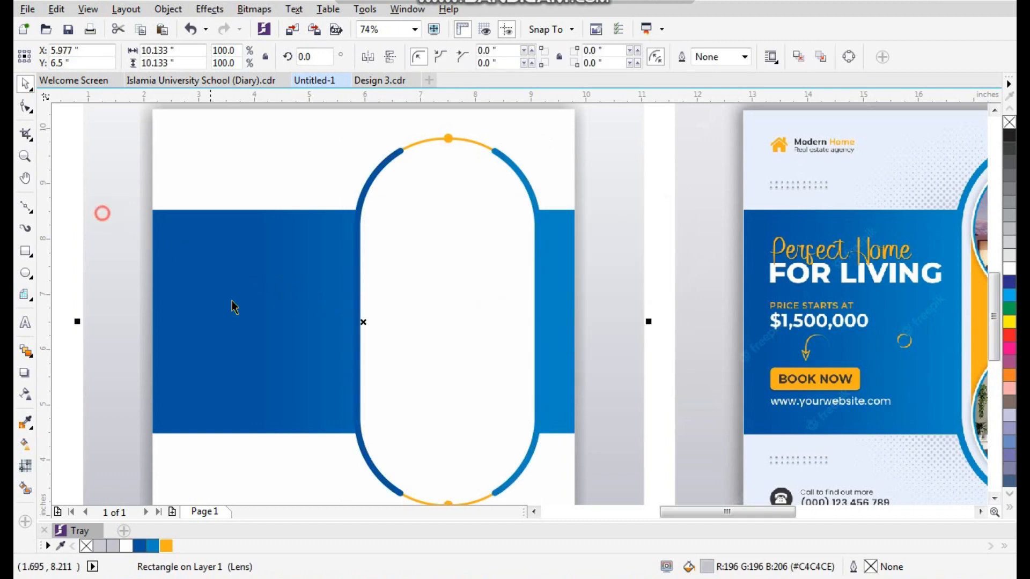
Step: Draw a circle about 2.81 inches across over the house photo in the reference post
scroll(362, 283, down, 1)
key(F2)
drag(202, 122, 855, 479)
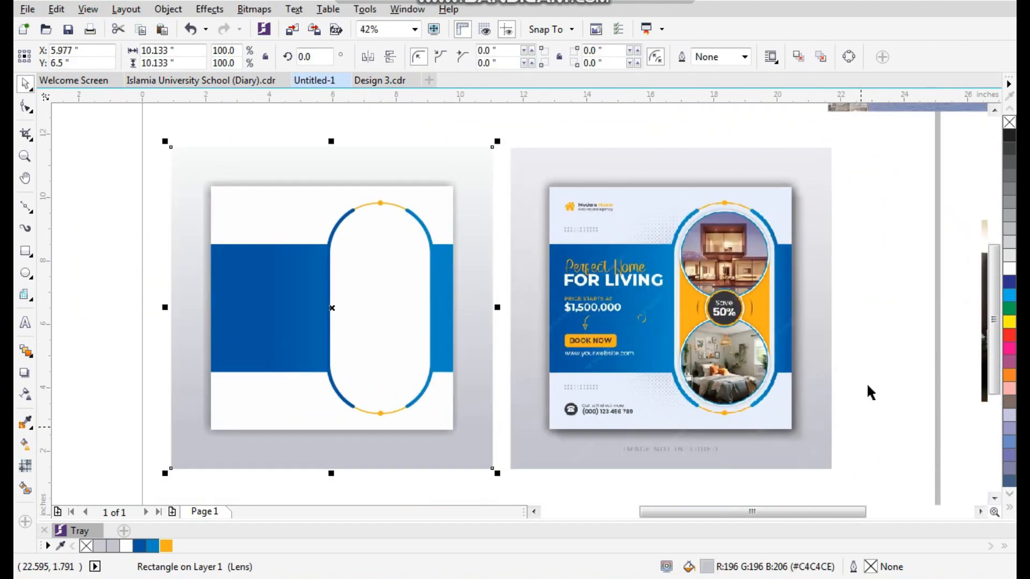
click(848, 213)
drag(507, 158, 845, 461)
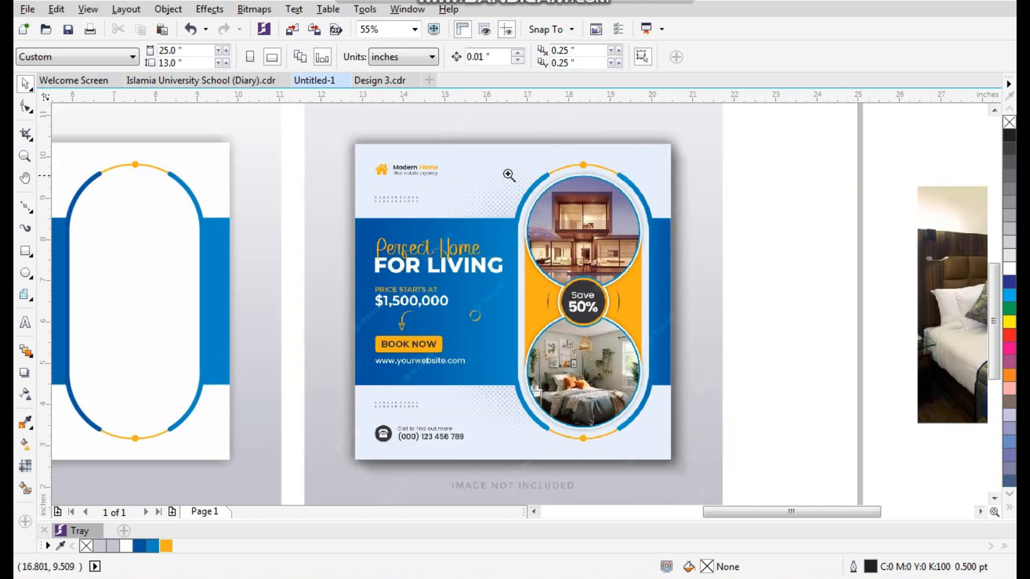
drag(525, 172, 694, 360)
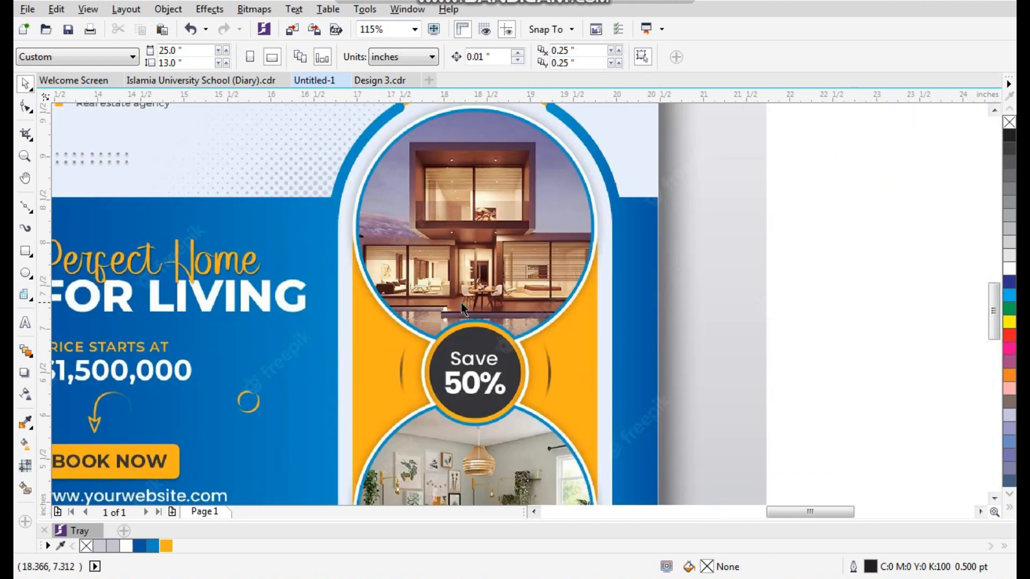
click(26, 274)
drag(403, 189, 642, 430)
mouse_move(585, 333)
mouse_down()
mouse_move(452, 255)
mouse_move(438, 265)
mouse_move(594, 390)
mouse_up()
drag(763, 368, 772, 399)
scroll(562, 412, down, 2)
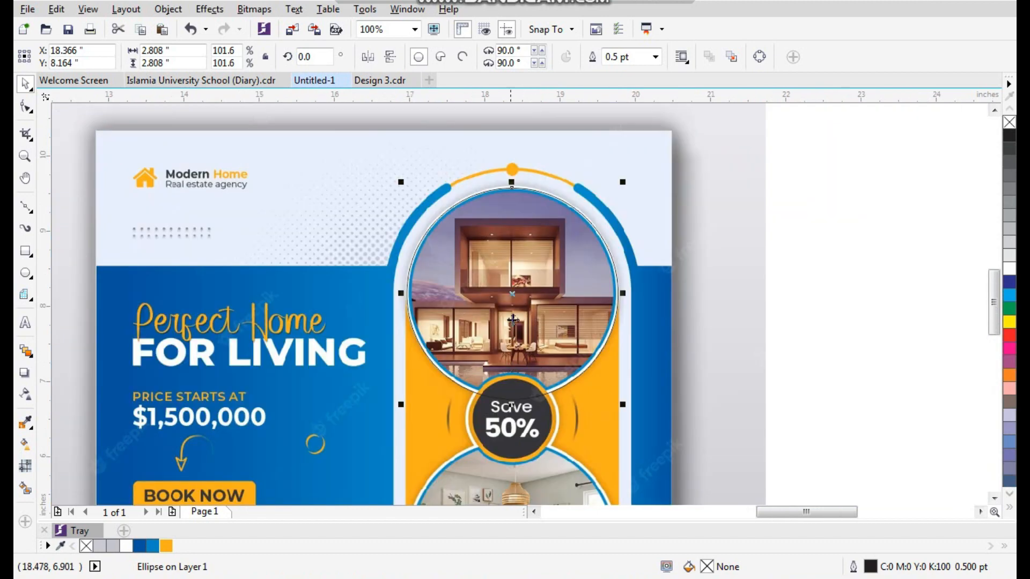
Step: Stretch the circle's upper and left edges to the photo's white ring, making it about 2.812 by 2.834 inches
drag(498, 172, 534, 212)
drag(484, 263, 485, 243)
scroll(486, 243, down, 3)
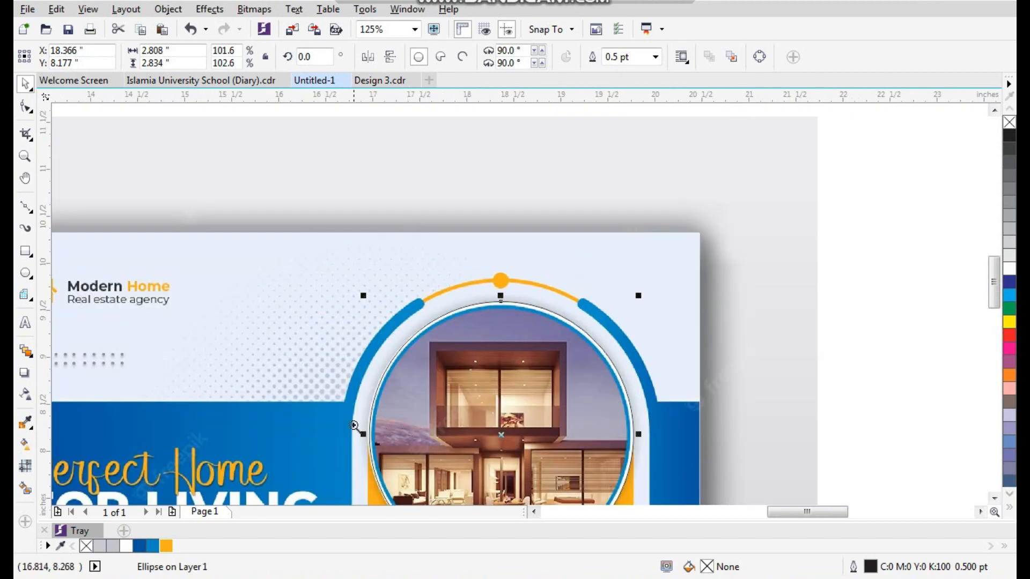
scroll(354, 425, up, 5)
drag(551, 265, 549, 266)
scroll(510, 310, down, 5)
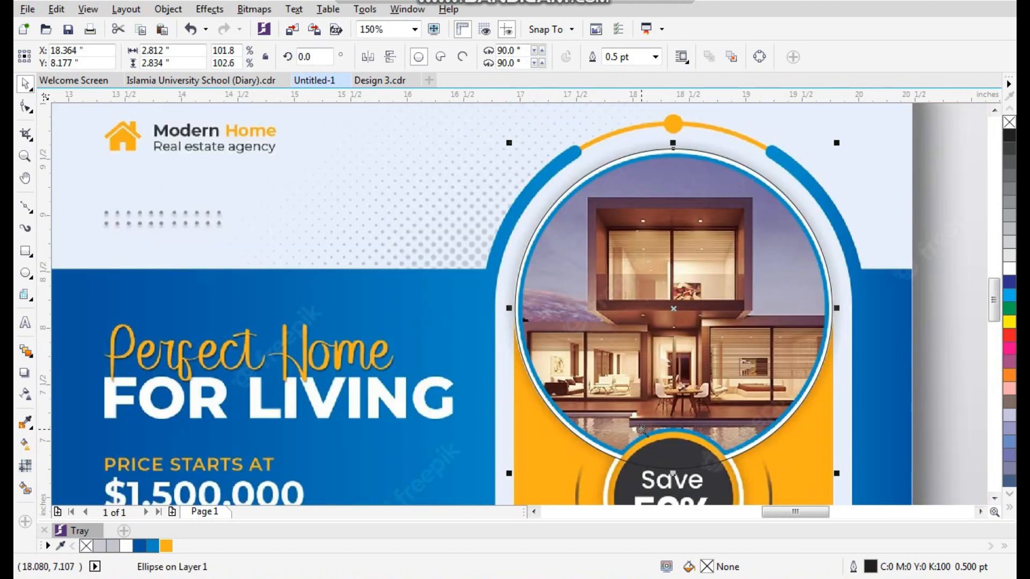
Step: Fit the circle's lower and right edges to the white ring, making it about 2.823 by 2.834 inches
scroll(673, 466, up, 5)
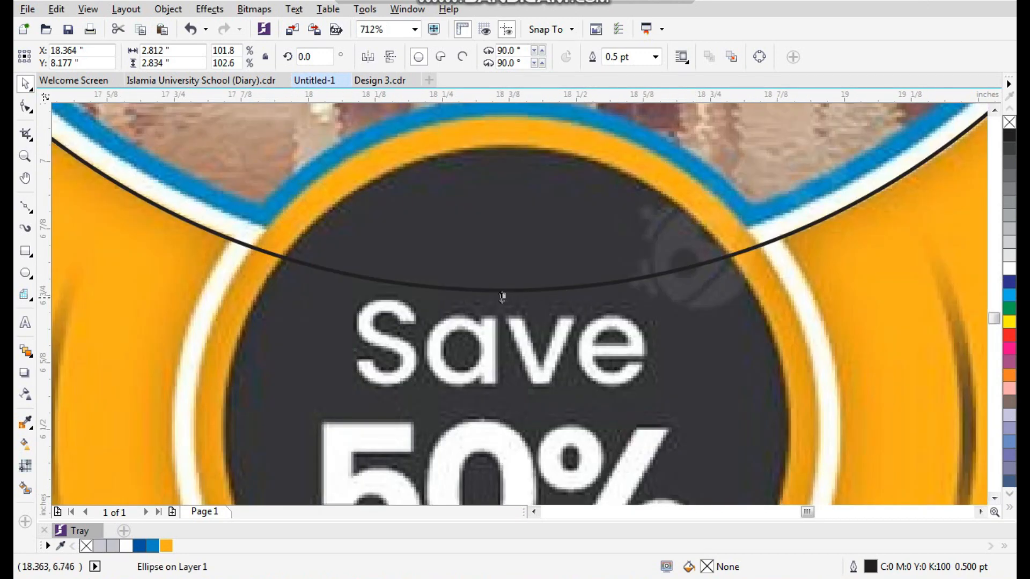
drag(502, 297, 502, 298)
scroll(509, 300, down, 5)
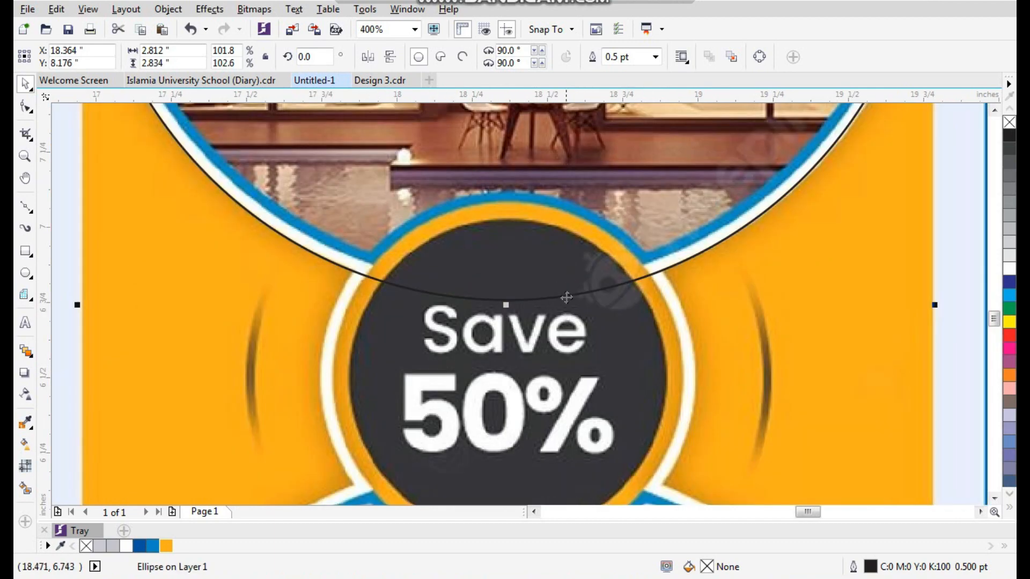
scroll(672, 204, up, 5)
drag(417, 213, 426, 212)
scroll(451, 319, down, 1)
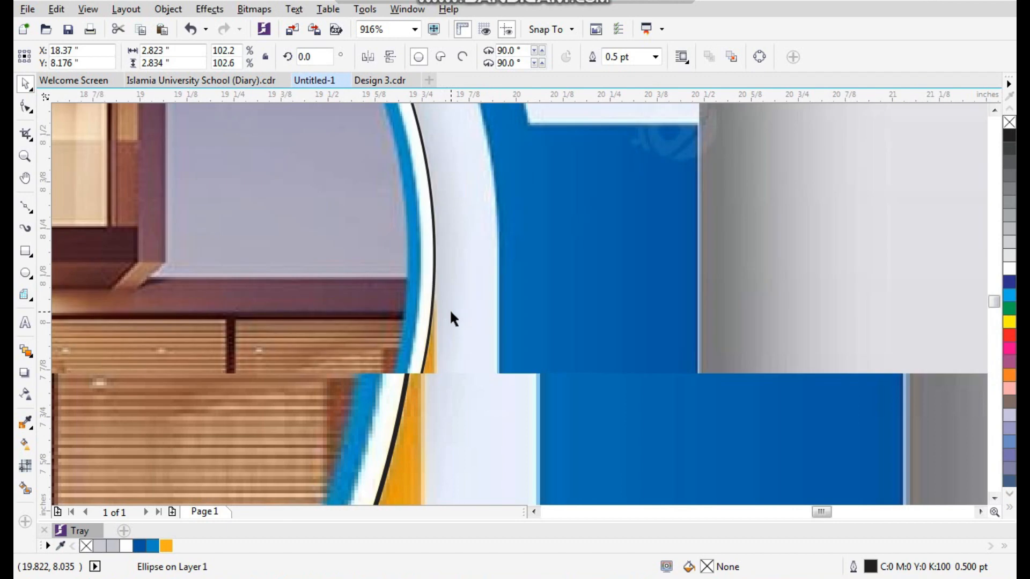
scroll(451, 319, down, 4)
scroll(622, 441, up, 1)
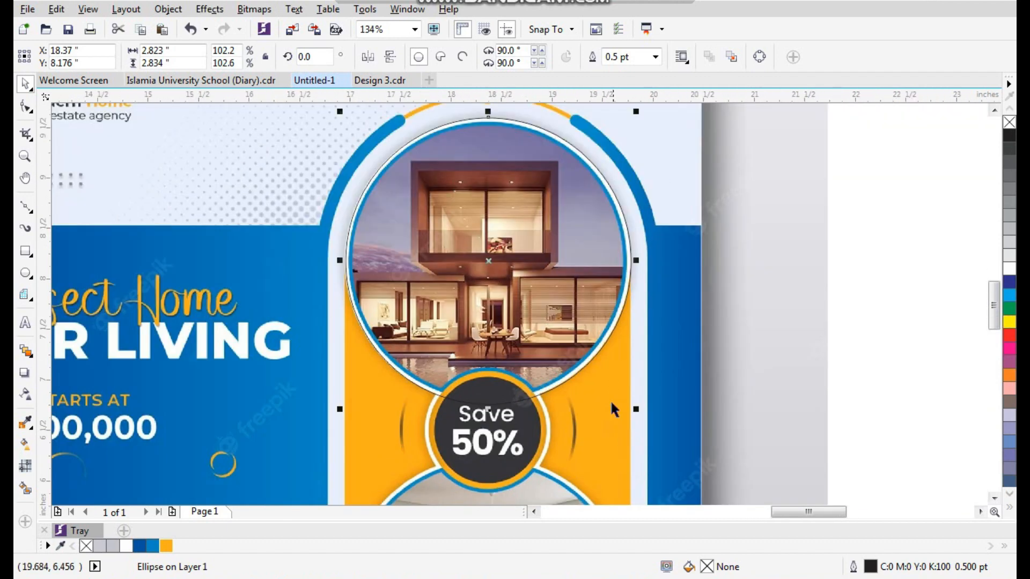
Step: Duplicate the circle straight down and align the copy with the white ring of the bedroom photo
scroll(574, 287, down, 1)
scroll(561, 256, up, 1)
drag(565, 232, 541, 417)
right_click(540, 417)
scroll(491, 357, down, 2)
scroll(479, 410, up, 3)
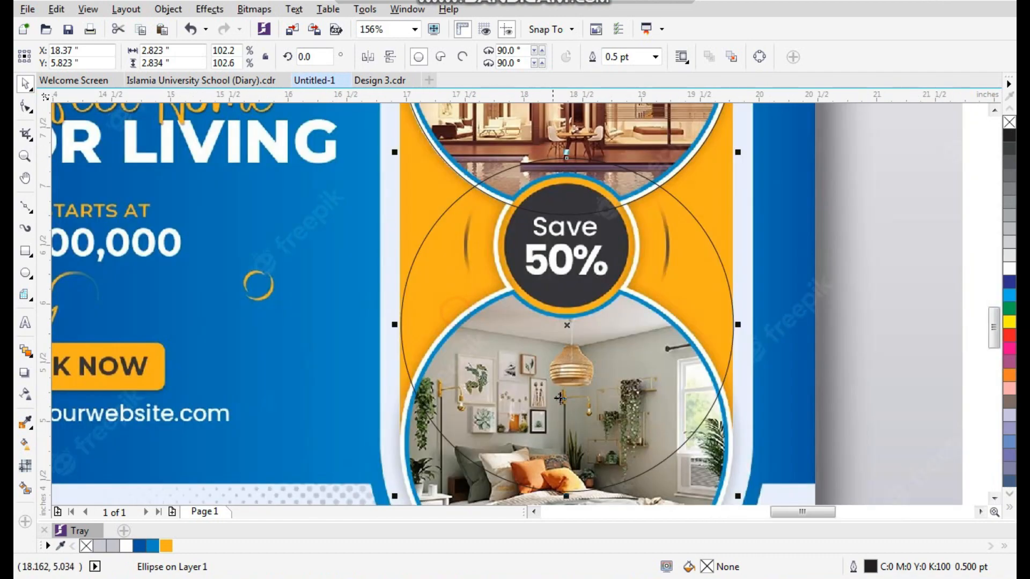
scroll(571, 391, down, 2)
mouse_move(584, 363)
mouse_down()
mouse_move(582, 425)
mouse_move(597, 364)
mouse_up()
scroll(583, 503, up, 3)
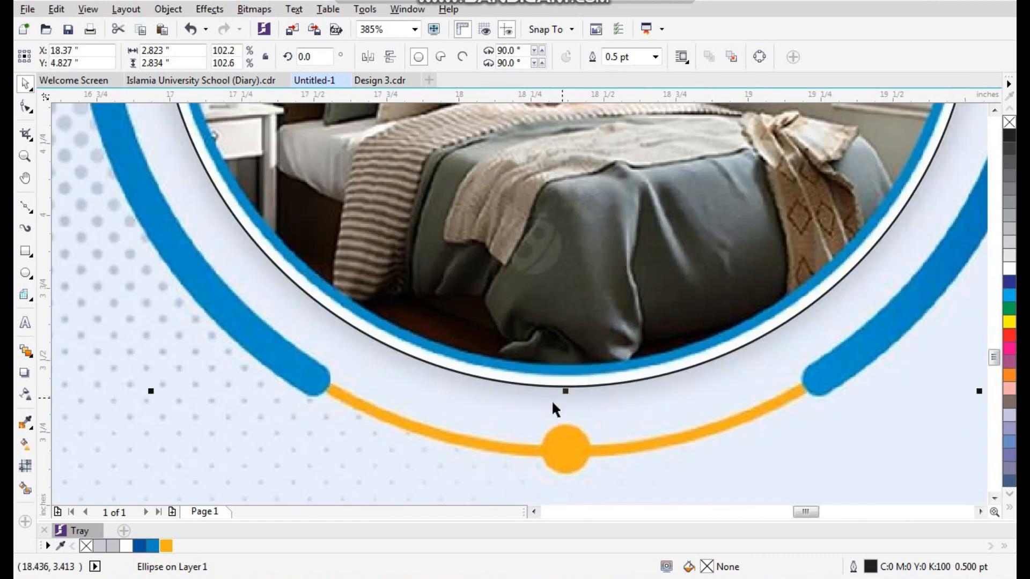
scroll(568, 395, down, 2)
scroll(509, 316, down, 2)
scroll(499, 306, up, 3)
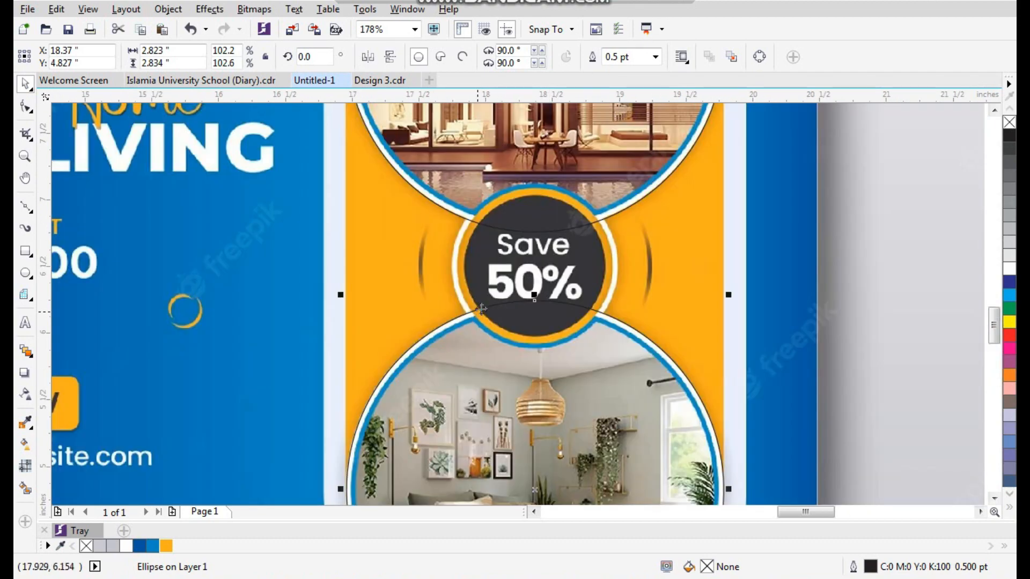
Step: Make a copy of the circle scaled down to about 1.14 inches over the Save 50% badge
scroll(485, 269, up, 3)
scroll(522, 386, down, 4)
drag(579, 417, 579, 373)
drag(683, 274, 648, 375)
drag(518, 428, 519, 297)
Step: Group the two large photo circles and centre the small badge circle vertically between them
scroll(674, 212, up, 2)
shift+click(639, 438)
key(ctrl+g)
click(613, 341)
shift+click(649, 208)
key(e)
click(694, 258)
Step: Enlarge the badge circle from its centre to about 1.255 by 1.26 inches, matching the badge's outer ring
click(593, 296)
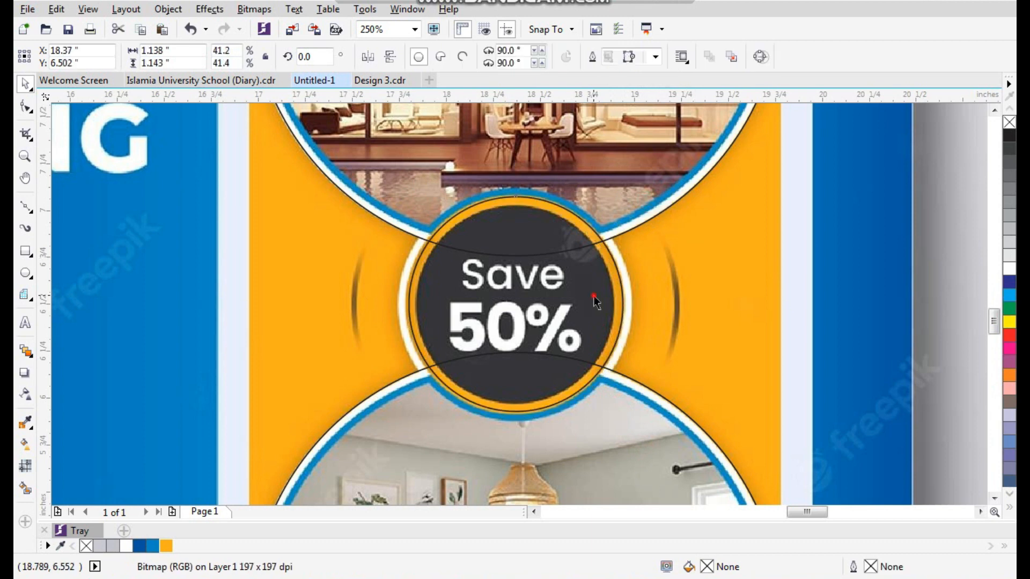
scroll(514, 399, up, 1)
drag(678, 425, 686, 441)
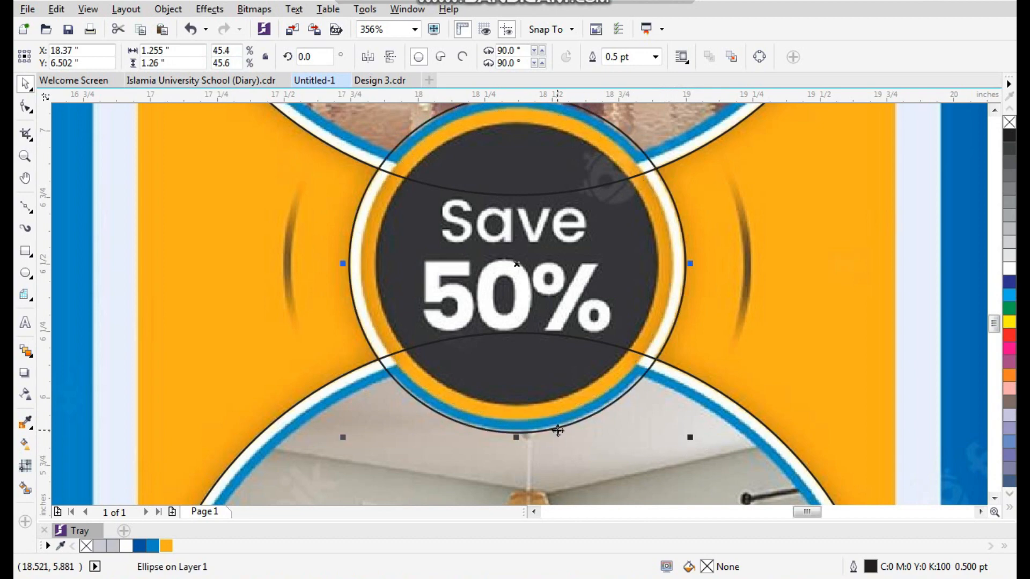
Step: Ungroup the two large photo circles
scroll(558, 430, down, 3)
scroll(770, 188, up, 1)
click(590, 324)
click(636, 368)
drag(550, 406, 581, 413)
key(ctrl+z)
click(689, 363)
click(670, 344)
key(ctrl+u)
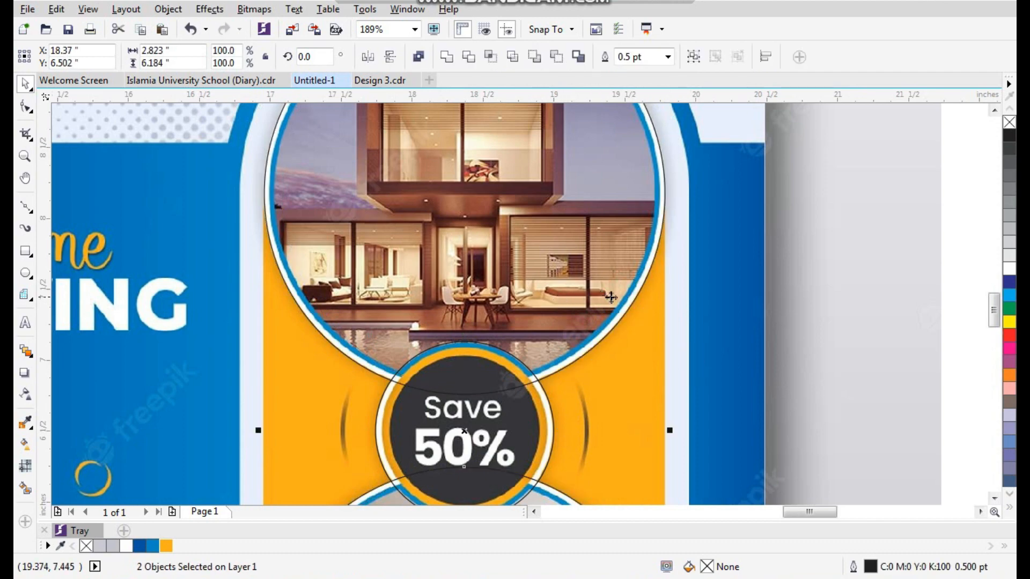
Step: Make a concentric smaller copy of the house photo's circle, about 2.697 by 2.708 inches, inside the white ring
scroll(591, 297, down, 2)
click(826, 269)
scroll(585, 214, up, 1)
click(487, 319)
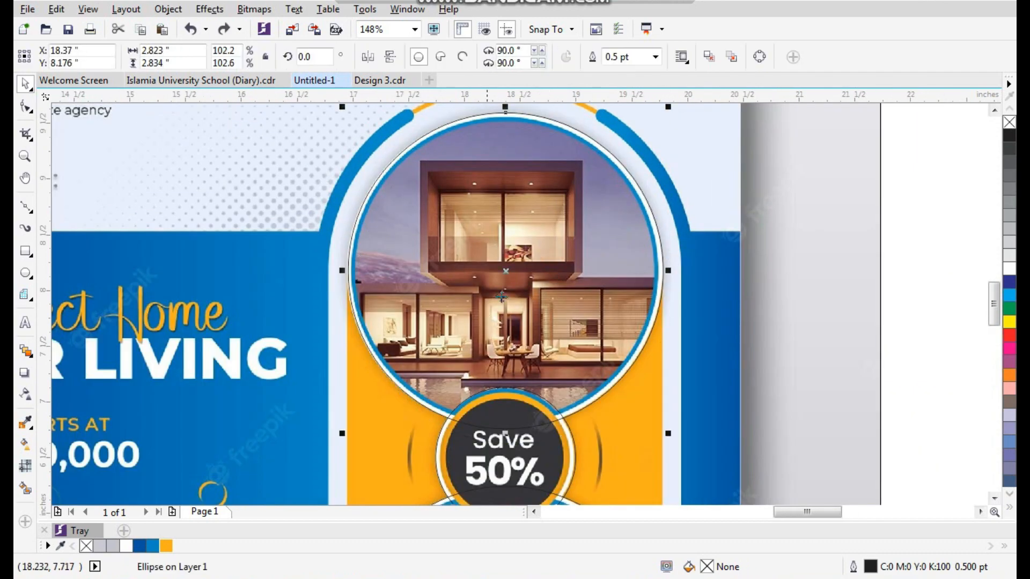
scroll(614, 137, up, 3)
drag(832, 163, 828, 181)
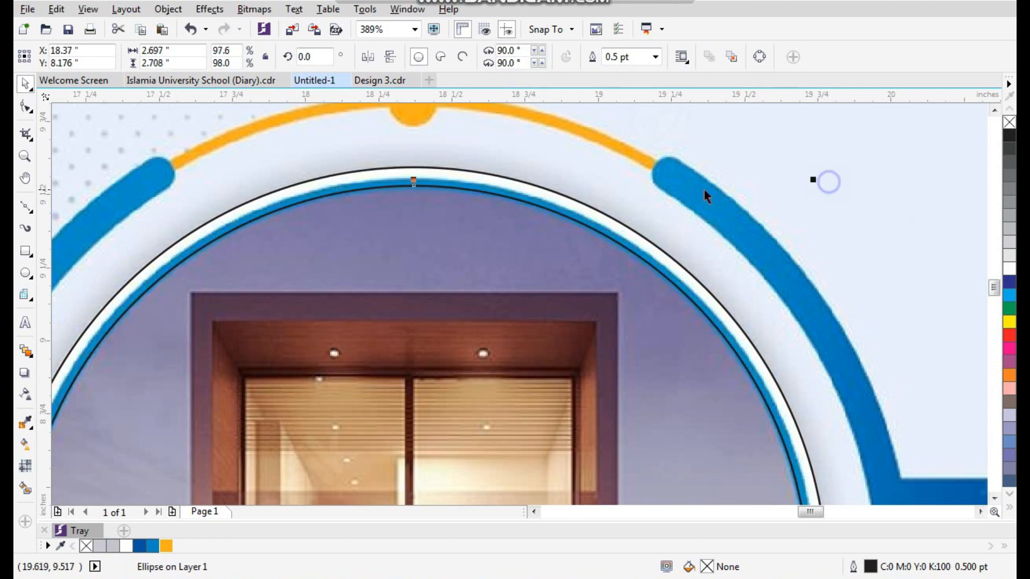
scroll(536, 142, up, 3)
scroll(501, 264, down, 4)
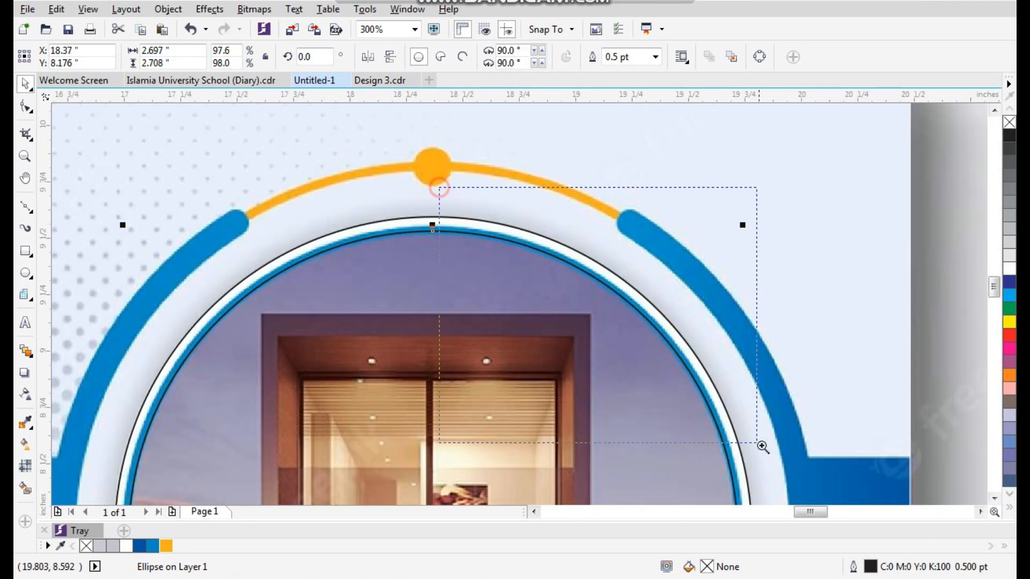
Step: Set the outline width of the inner house-photo circle to 3.0 pt
scroll(750, 437, up, 2)
click(655, 57)
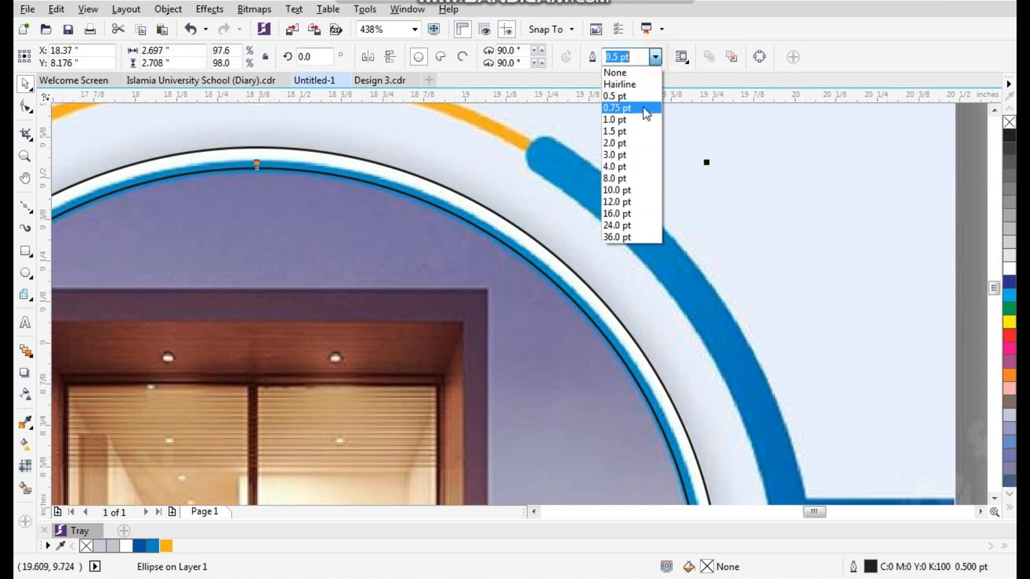
click(625, 154)
scroll(599, 176, down, 7)
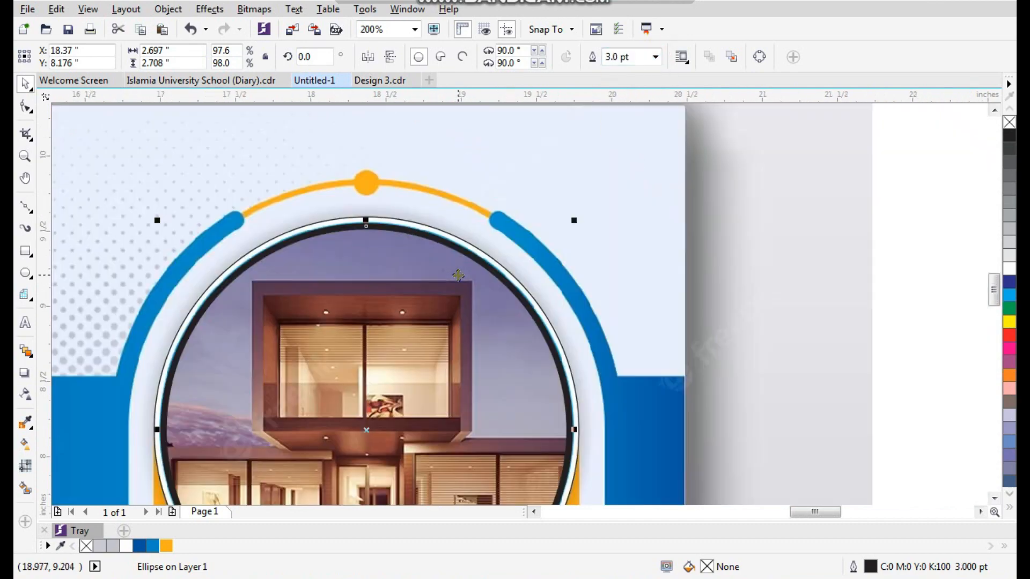
Step: Duplicate the thick inner circle and centre the copy vertically on the bedroom photo's circle
scroll(503, 437, down, 1)
click(503, 437)
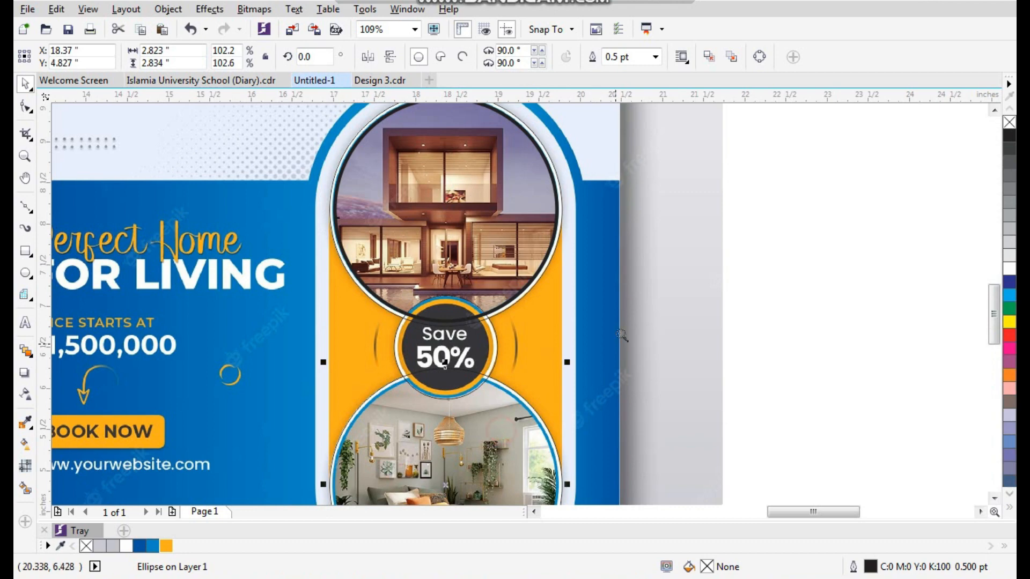
scroll(635, 280, up, 3)
scroll(438, 263, down, 3)
click(465, 186)
key(KP_Add)
shift+click(515, 326)
key(e)
click(693, 329)
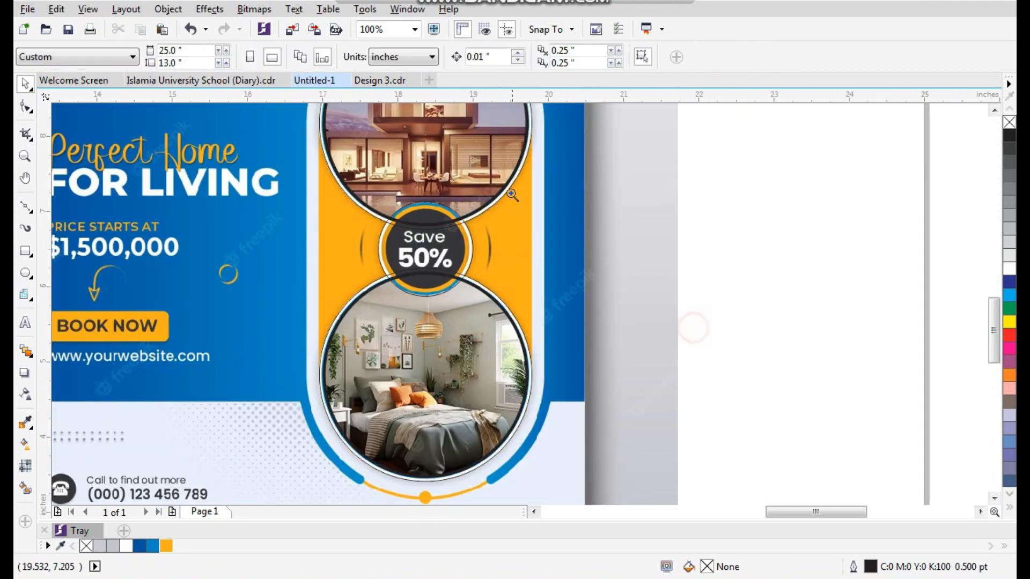
Step: Make a concentric smaller copy of the badge circle, about 1.11 by 1.114 inches, inside its white ring
scroll(402, 262, up, 4)
click(494, 305)
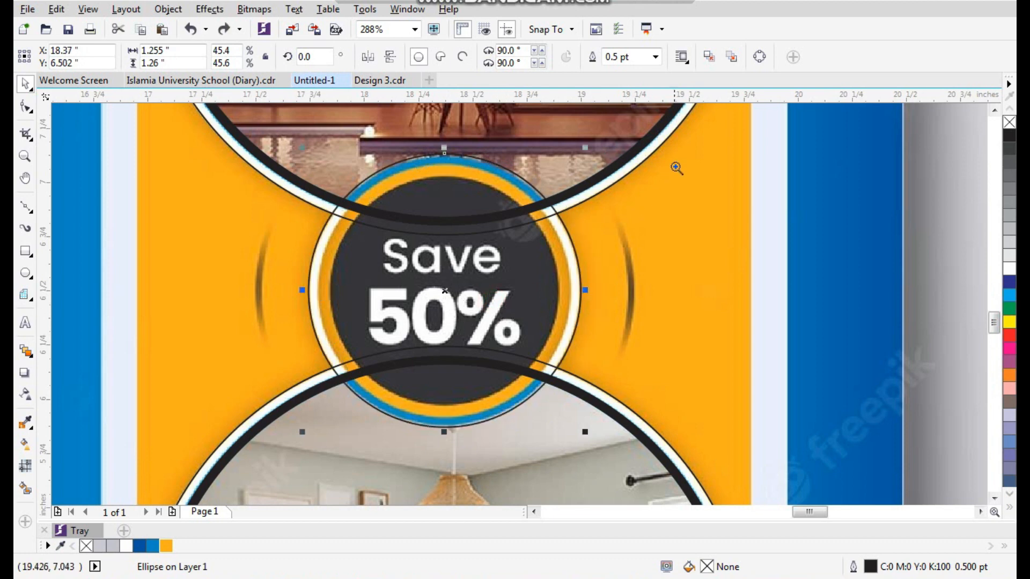
scroll(471, 392, up, 1)
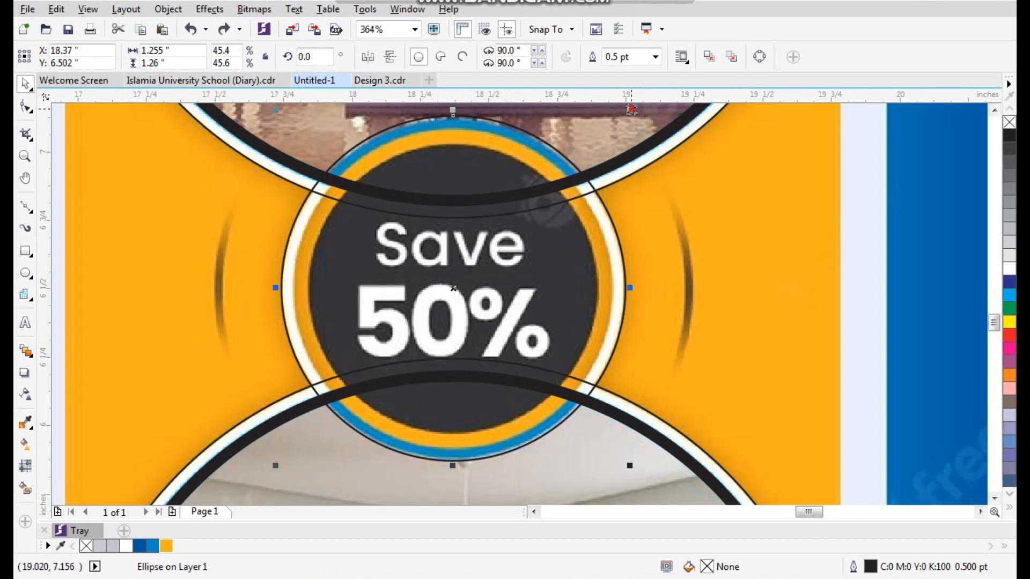
drag(633, 113, 646, 135)
scroll(577, 254, down, 3)
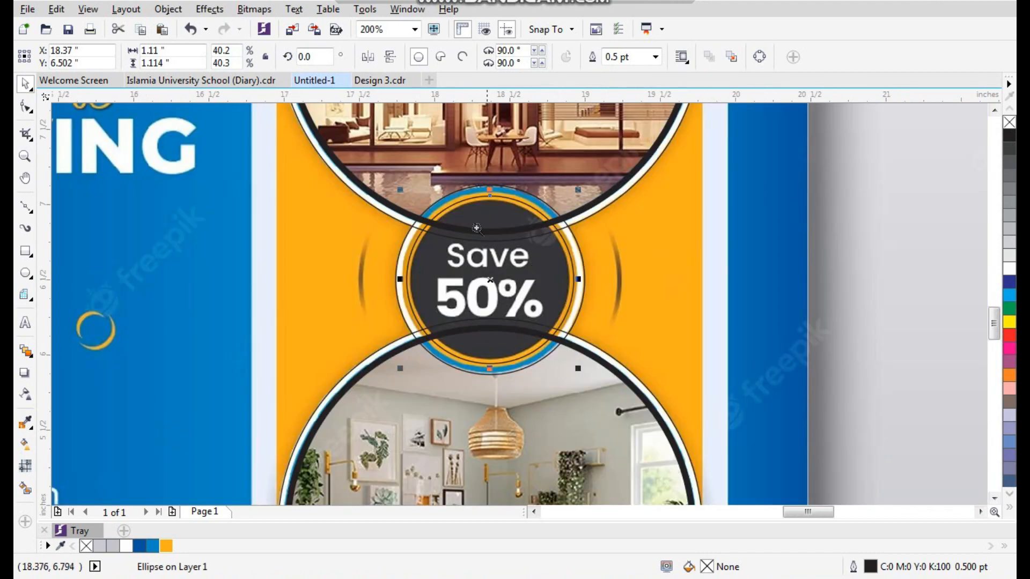
scroll(514, 300, up, 2)
key(F7)
key(space)
click(694, 266)
drag(583, 273, 567, 288)
key(ctrl+z)
key(F2)
drag(630, 175, 352, 408)
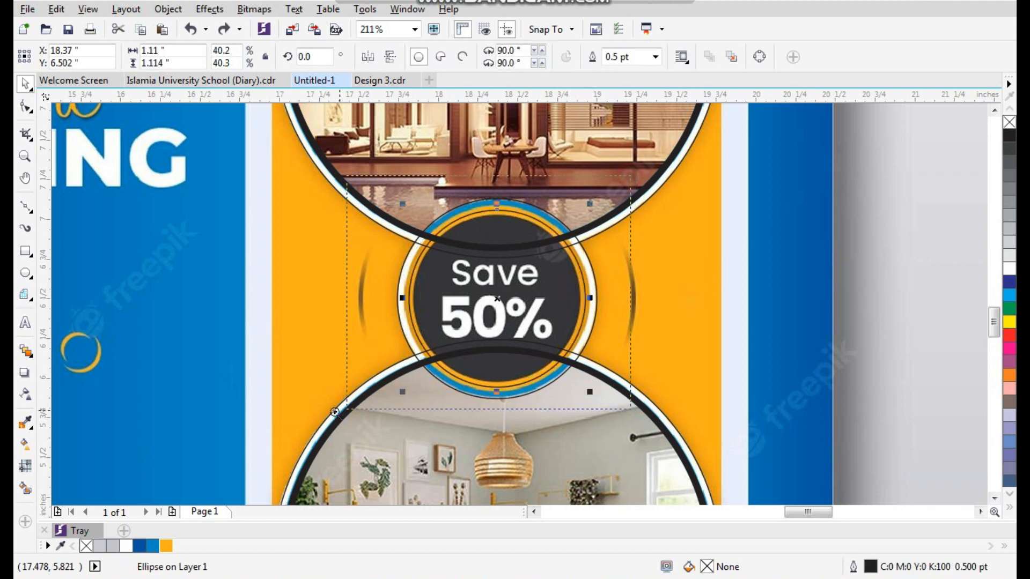
Step: Give the inner badge circle a 4.0 pt outline in orange (#FEAE11)
click(655, 57)
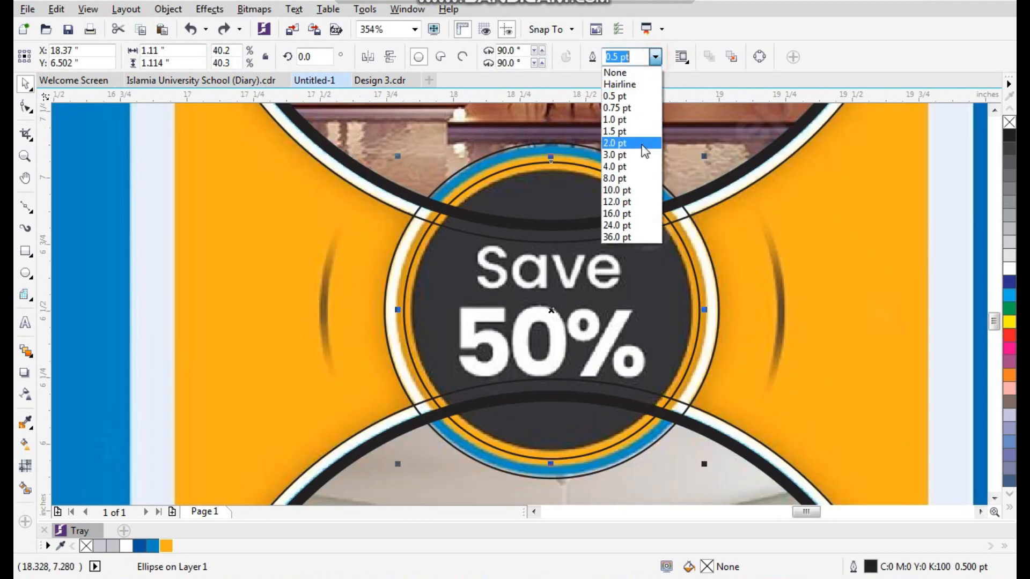
click(634, 171)
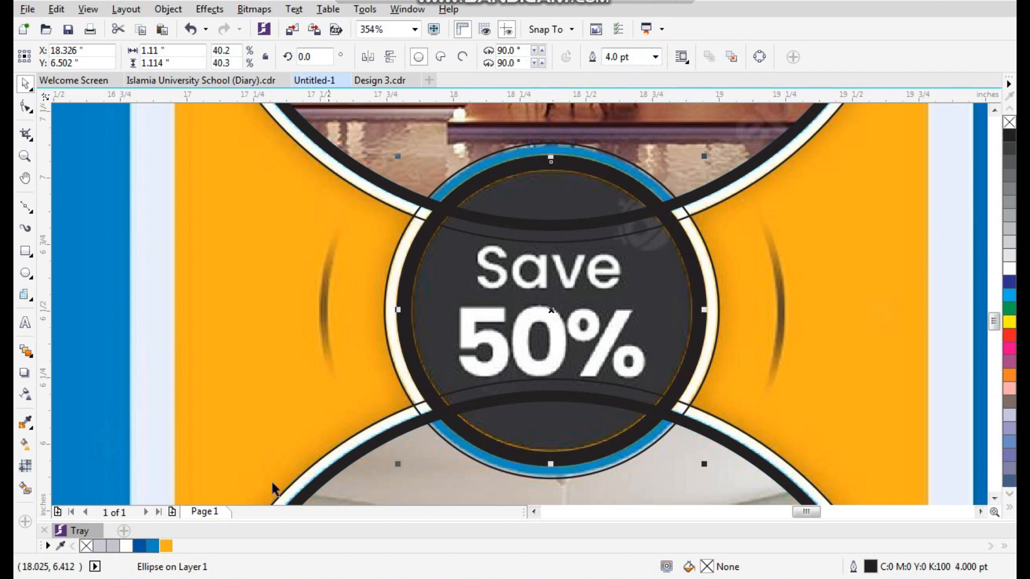
right_click(166, 546)
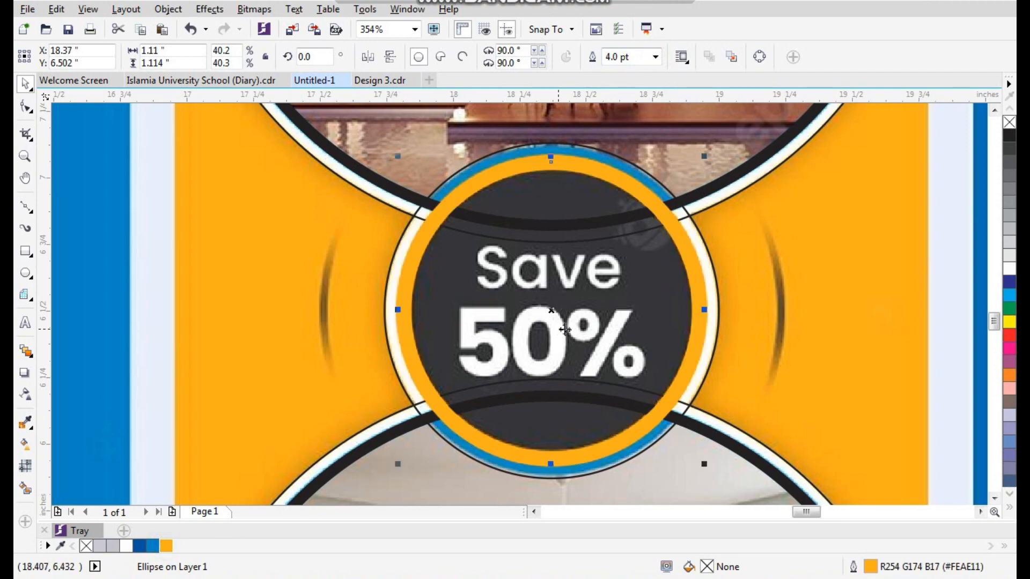
scroll(558, 330, down, 5)
scroll(650, 312, up, 3)
key(ctrl+z)
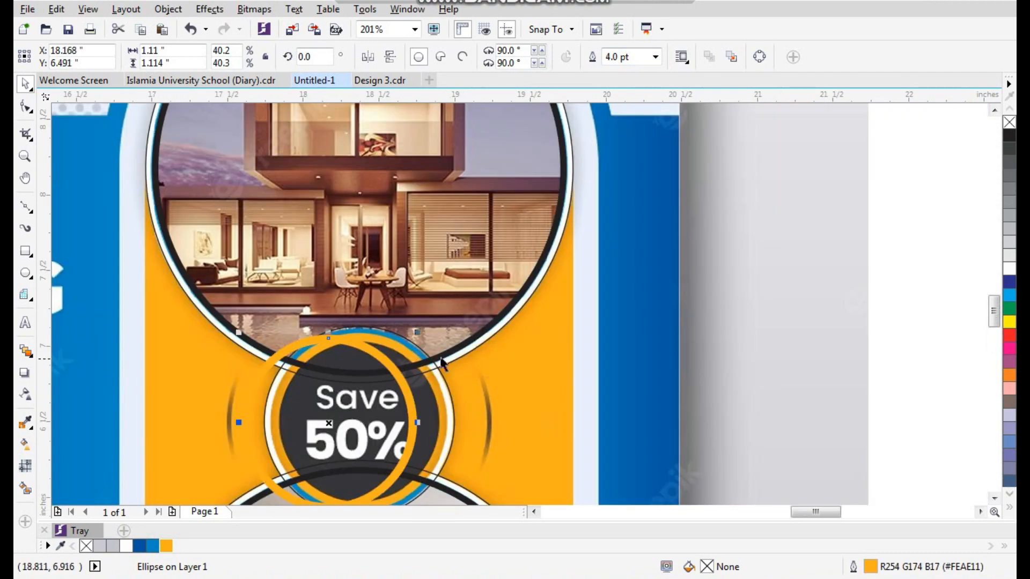
Step: Trim the thick inner house-photo circle with the badge circle so it stops at the badge's edge
click(490, 57)
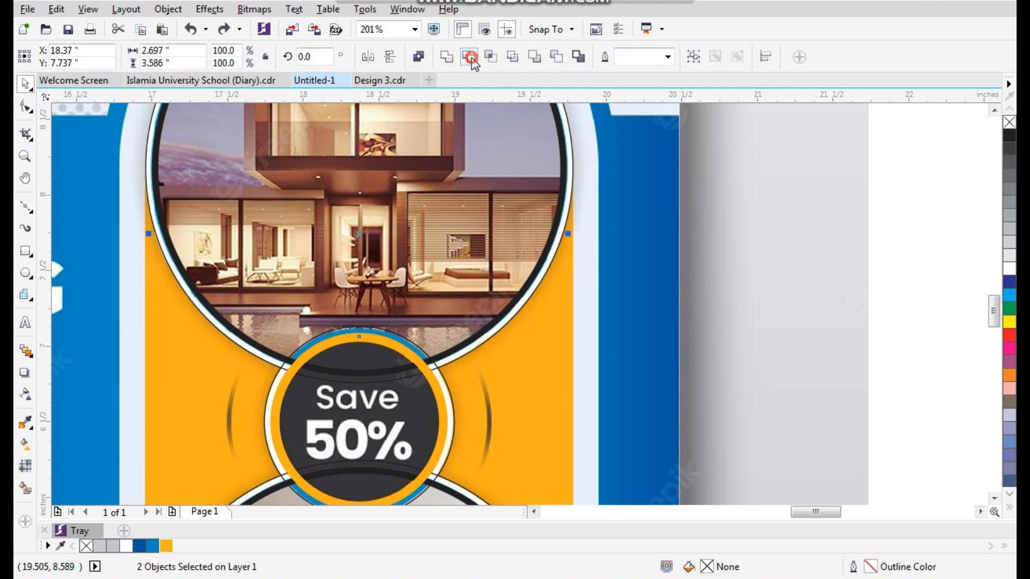
click(474, 345)
drag(451, 352, 472, 333)
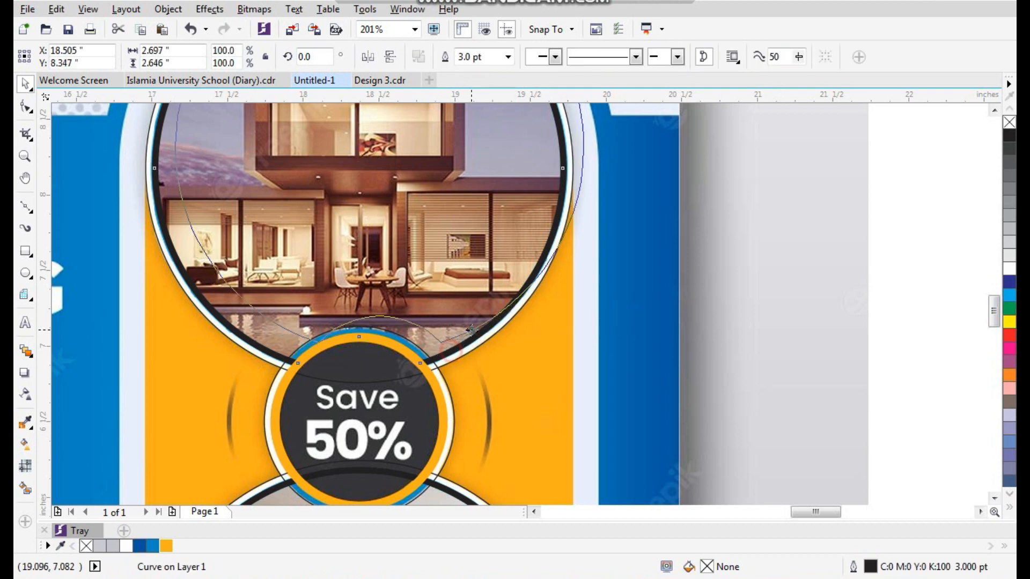
key(ctrl+z)
scroll(571, 310, down, 3)
scroll(520, 349, up, 3)
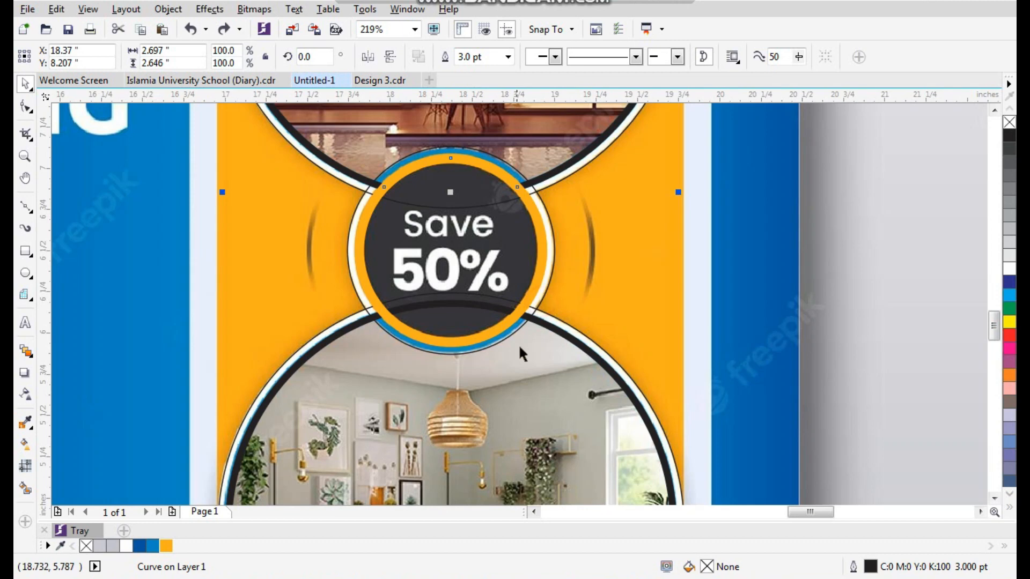
Step: Trim the thick inner bedroom-photo circle with the badge circle in the same way
click(533, 308)
shift+click(515, 117)
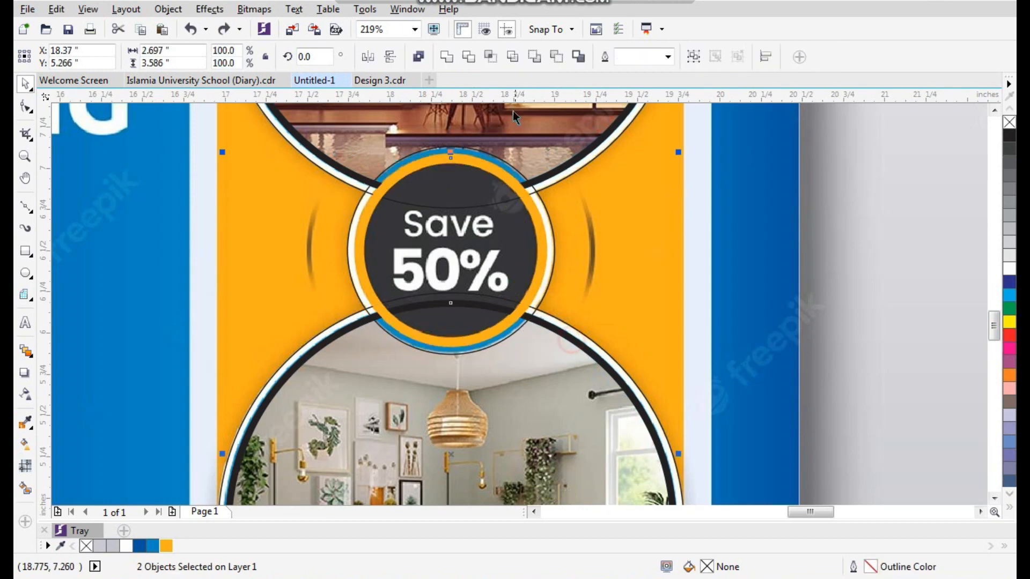
click(472, 59)
click(627, 266)
drag(551, 327, 566, 330)
key(ctrl+z)
Step: Colour the outlines of both trimmed photo rings dark blue (#0055A5) and bring them in front of the badge circle
right_click(141, 546)
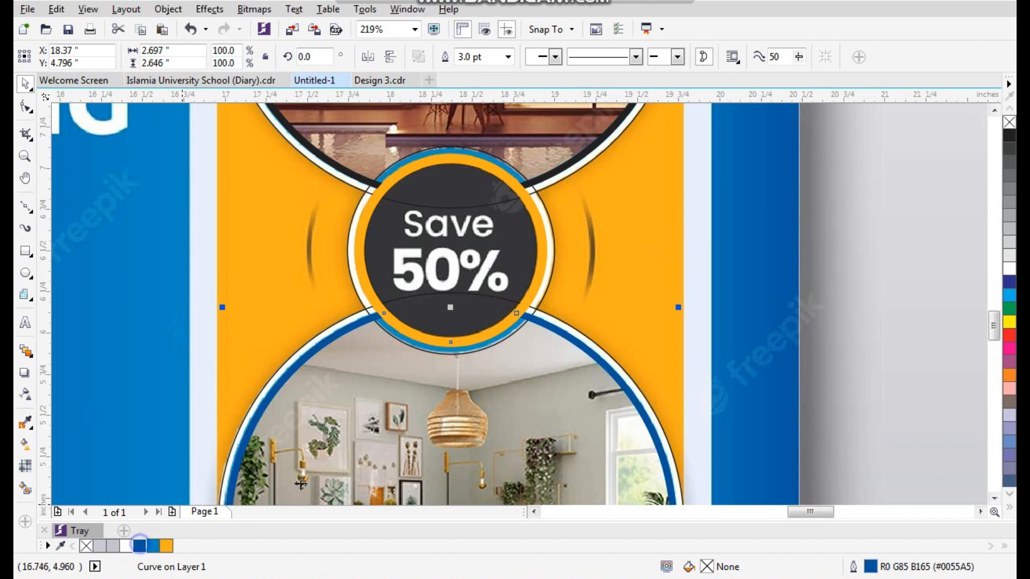
key(shift+Page_Up)
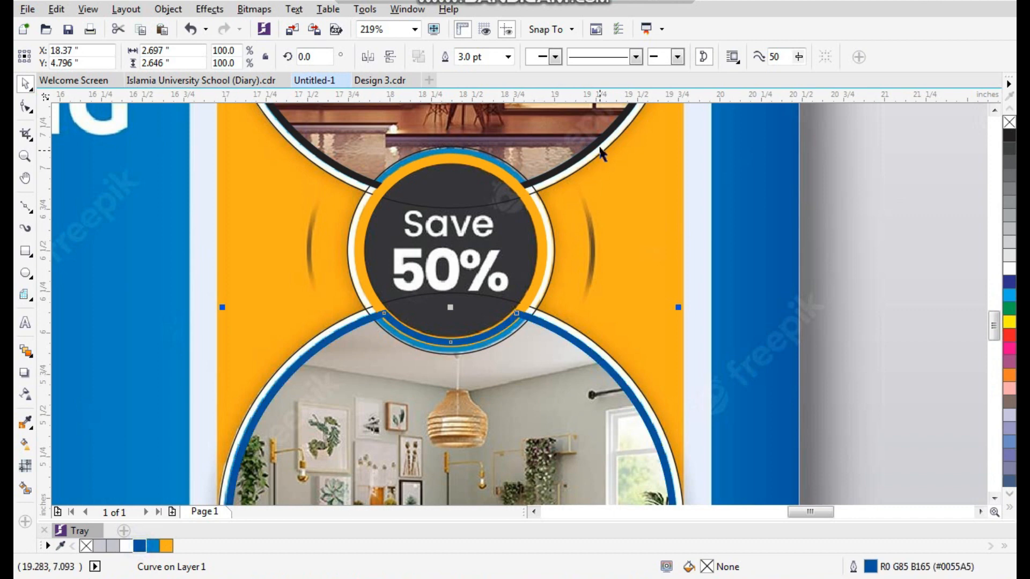
drag(592, 148, 600, 140)
key(ctrl+z)
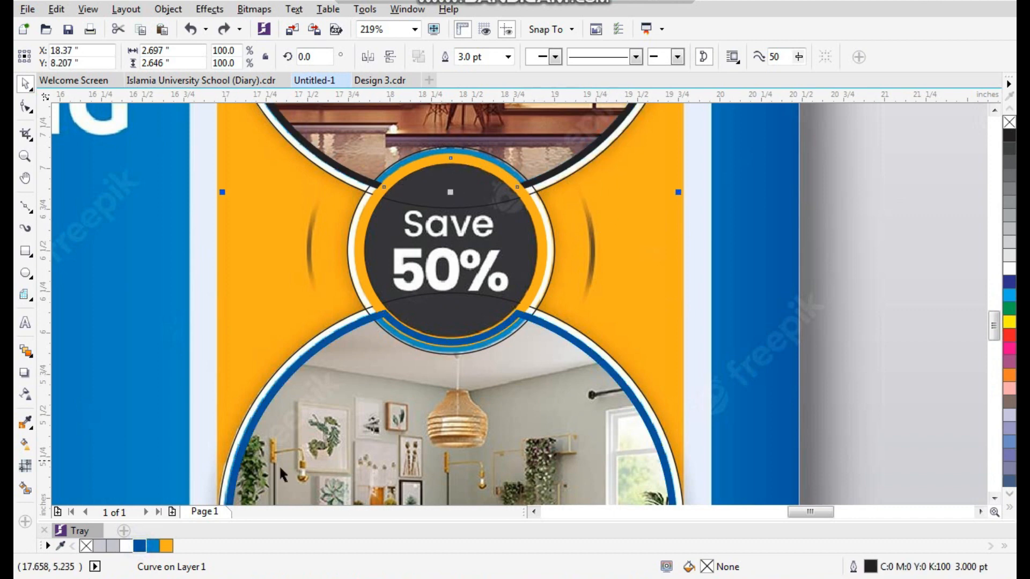
right_click(141, 545)
key(shift+Page_Up)
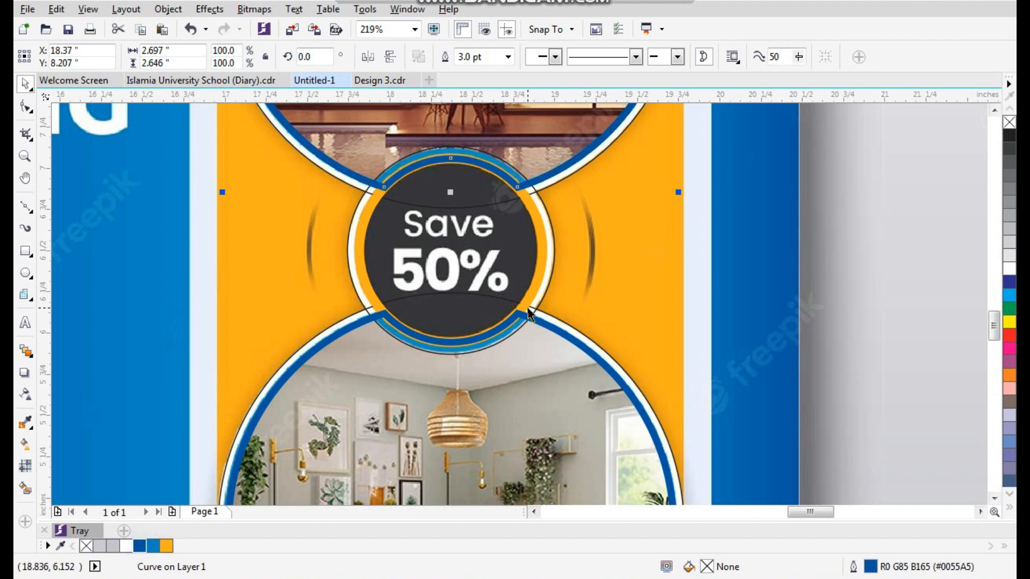
Step: Weld the three outer circles around the house photo, the badge and the bedroom photo into one shape
scroll(594, 288, down, 2)
click(741, 249)
scroll(565, 256, up, 3)
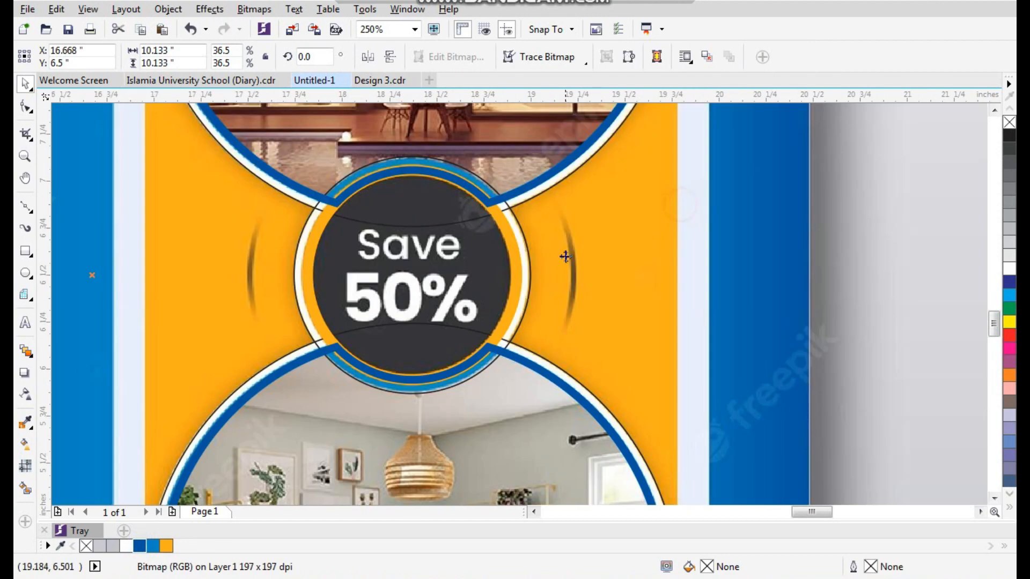
click(560, 177)
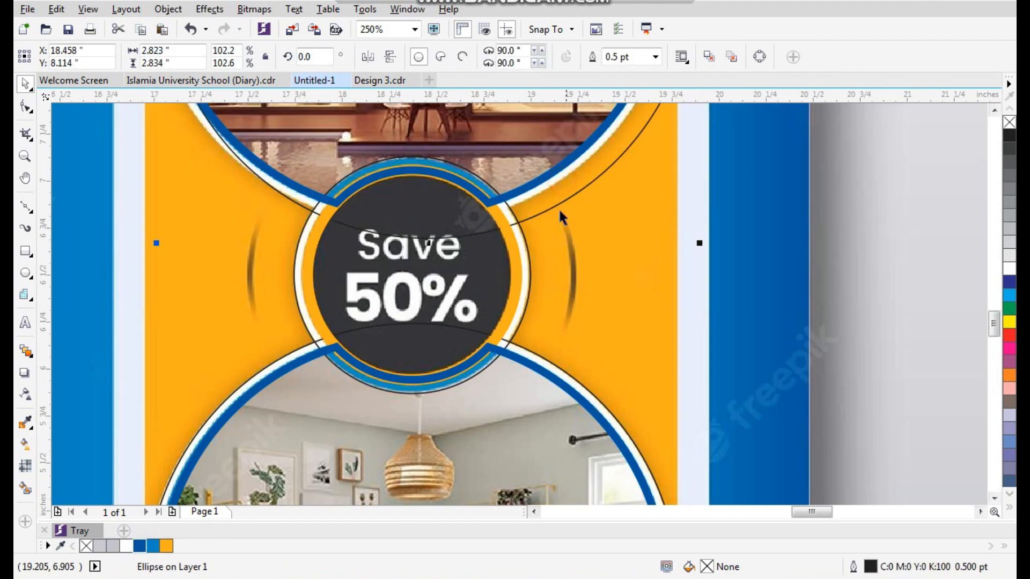
shift+click(525, 247)
shift+click(541, 361)
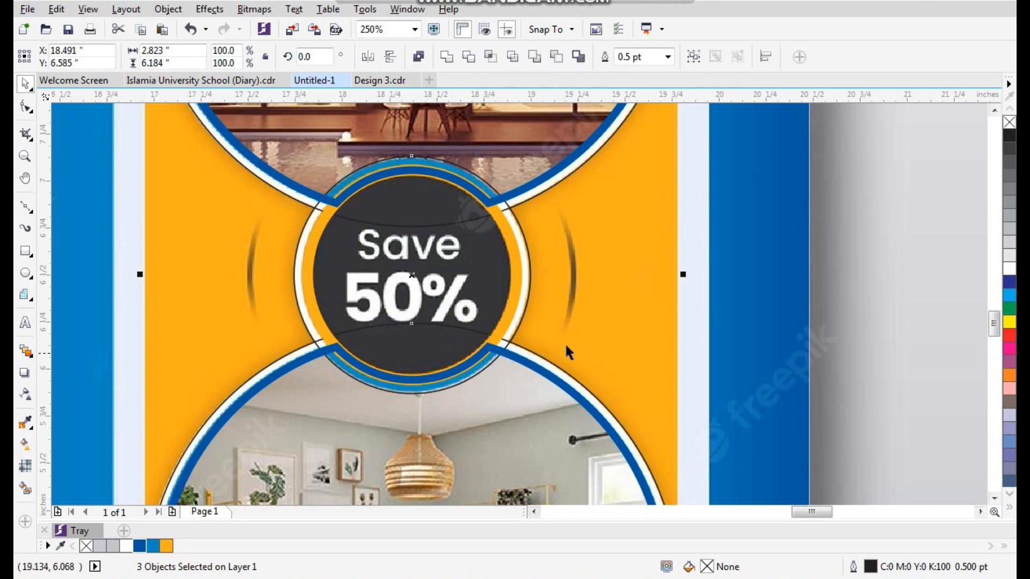
click(451, 55)
Step: Fill the welded outer shape with white and remove its outline
scroll(540, 366, down, 2)
key(F2)
drag(462, 182, 588, 363)
click(1008, 268)
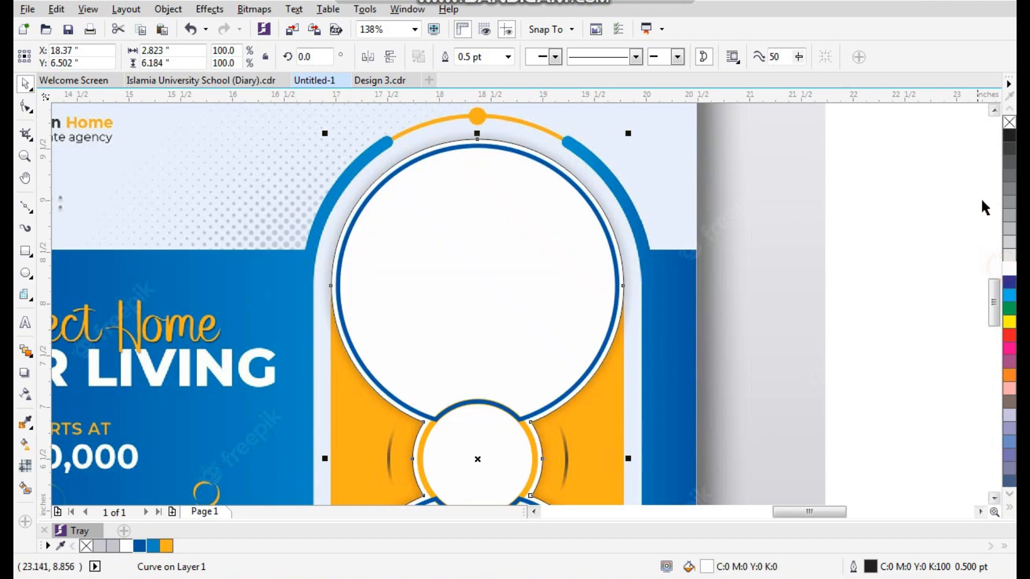
right_click(1009, 123)
click(805, 176)
scroll(772, 172, down, 1)
key(F2)
drag(734, 164, 433, 552)
drag(639, 113, 437, 456)
drag(530, 359, 774, 355)
key(ctrl+z)
click(738, 284)
key(F2)
drag(589, 237, 423, 354)
drag(532, 246, 538, 249)
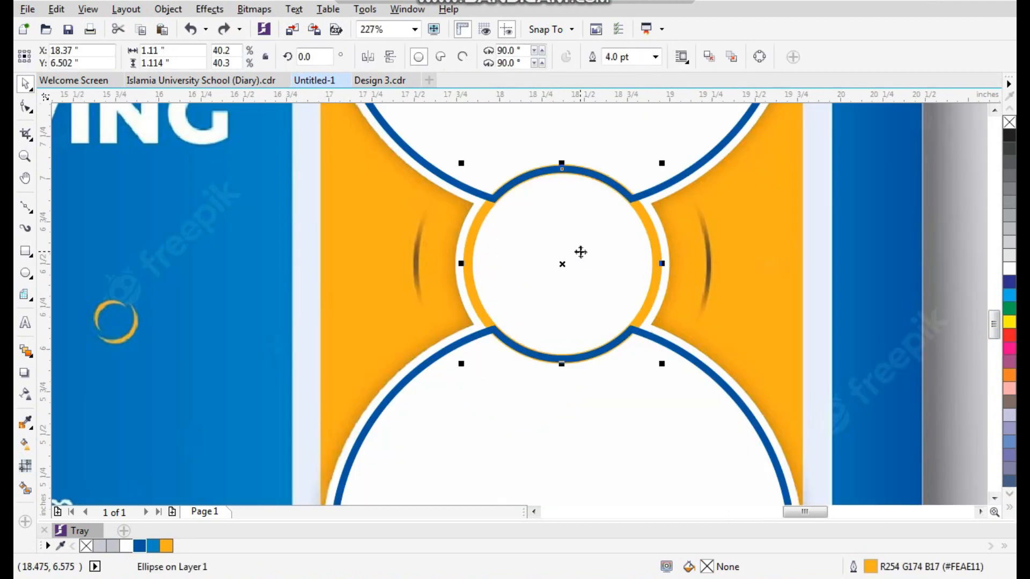
scroll(561, 280, down, 2)
scroll(620, 366, up, 2)
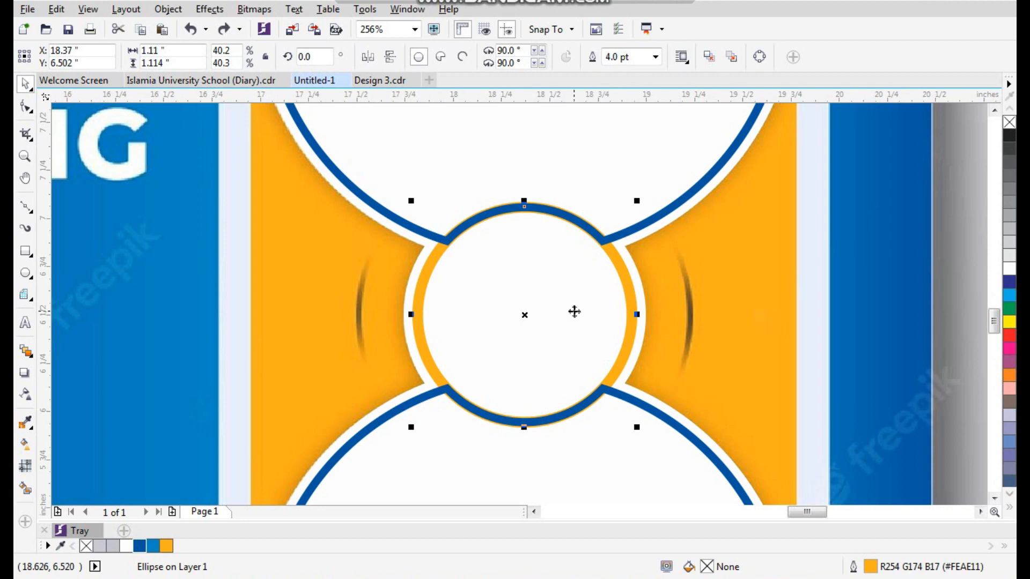
scroll(574, 312, down, 4)
scroll(714, 183, up, 1)
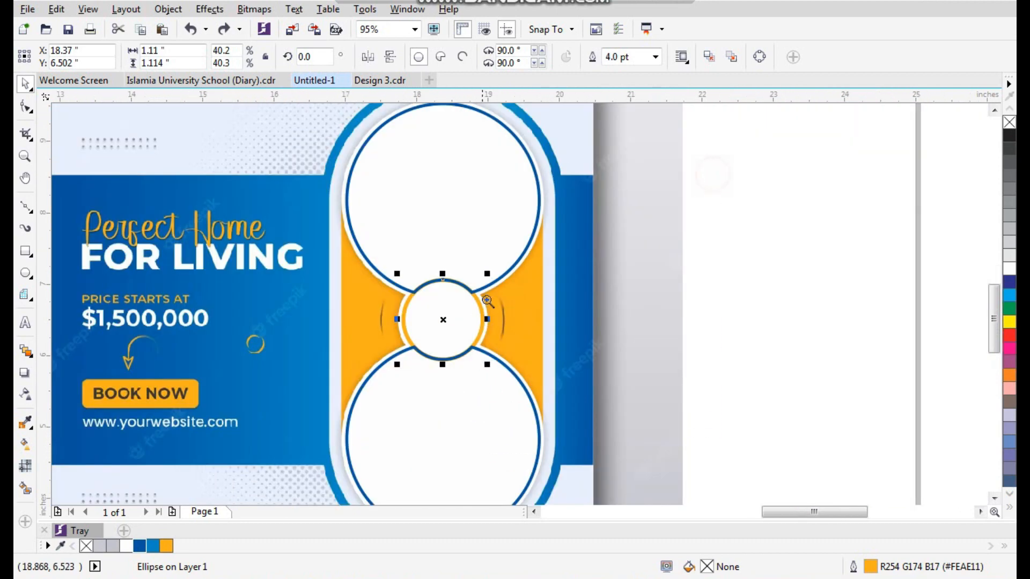
Step: Draw a straight vertical line spanning the dark arc beside the badge and close it back onto its starting point
scroll(507, 336, up, 4)
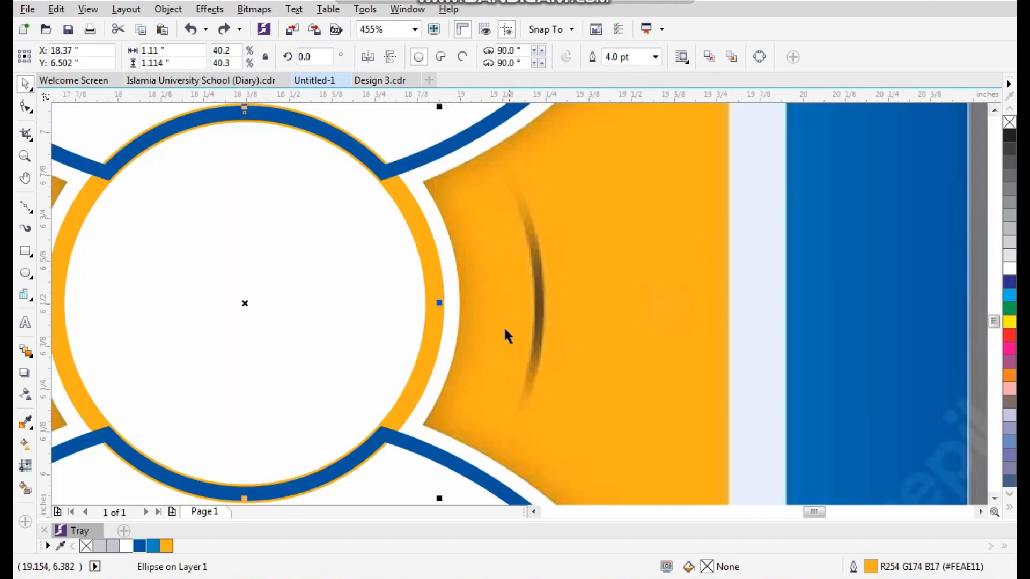
click(26, 207)
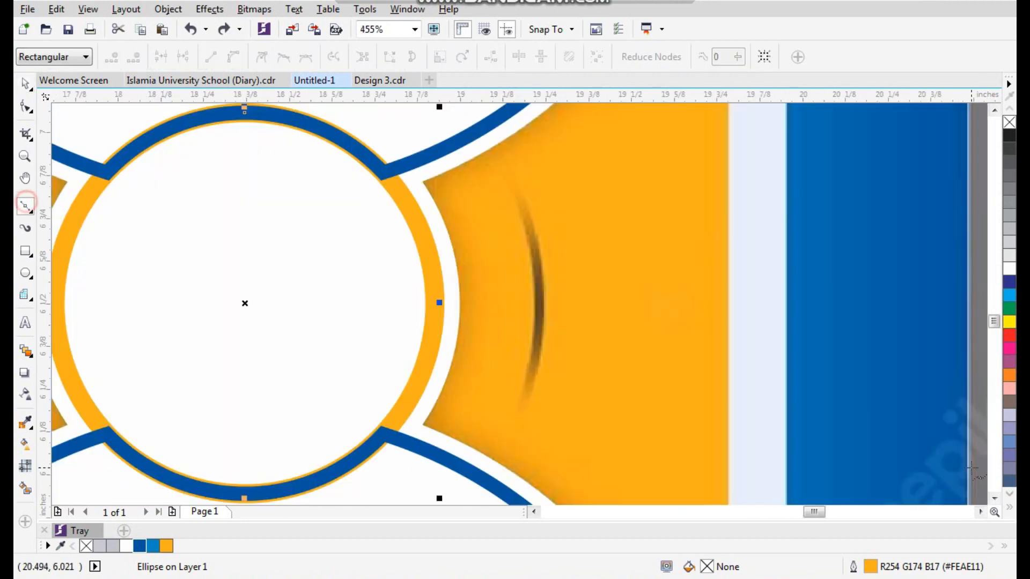
click(515, 186)
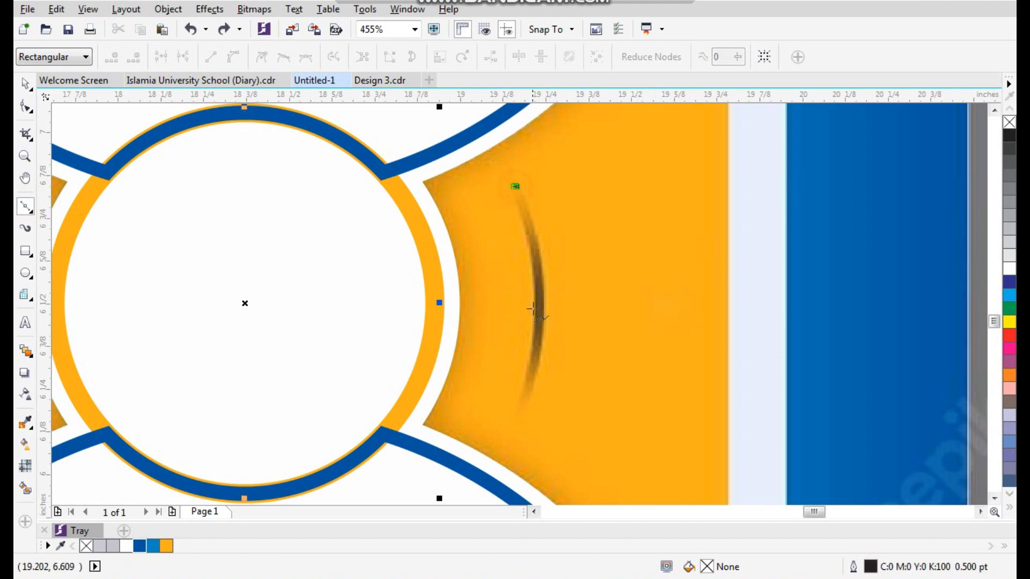
click(515, 419)
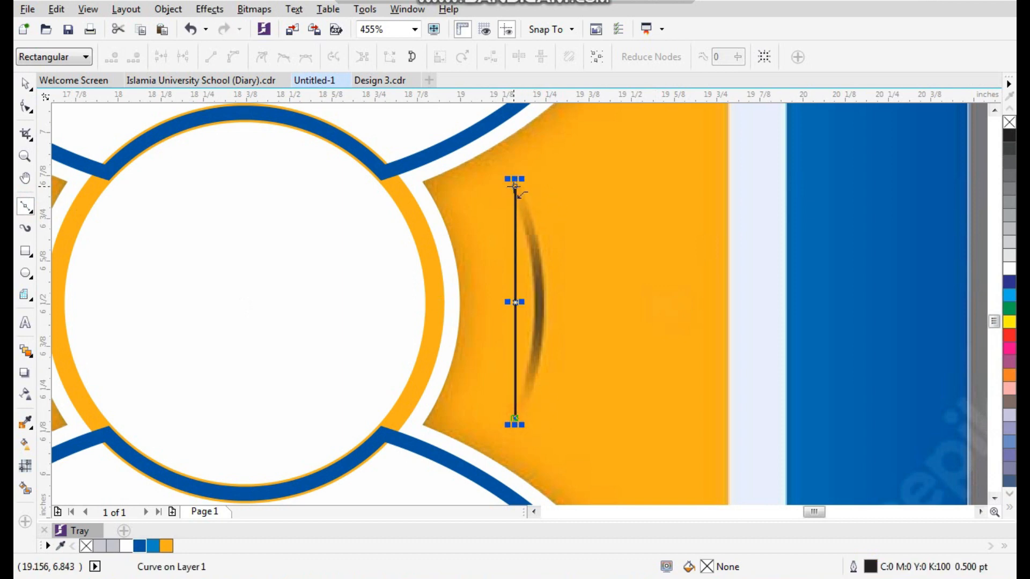
key(space)
Step: Convert the line's segments to curves and bend both sides along the dark arc to form a thin crescent
scroll(523, 324, up, 2)
key(F10)
drag(570, 131, 439, 491)
click(234, 57)
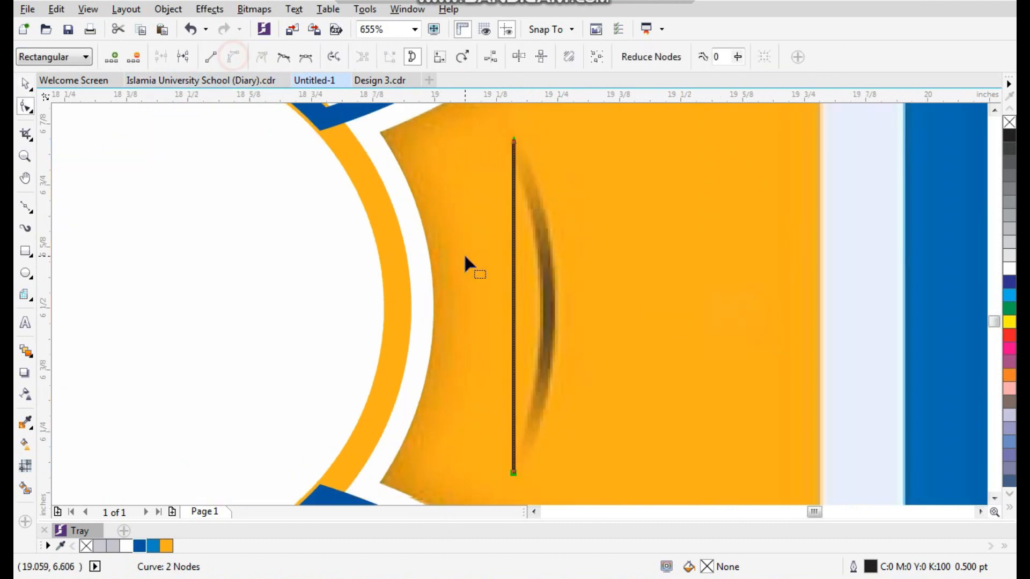
scroll(508, 271, up, 1)
drag(496, 219, 546, 220)
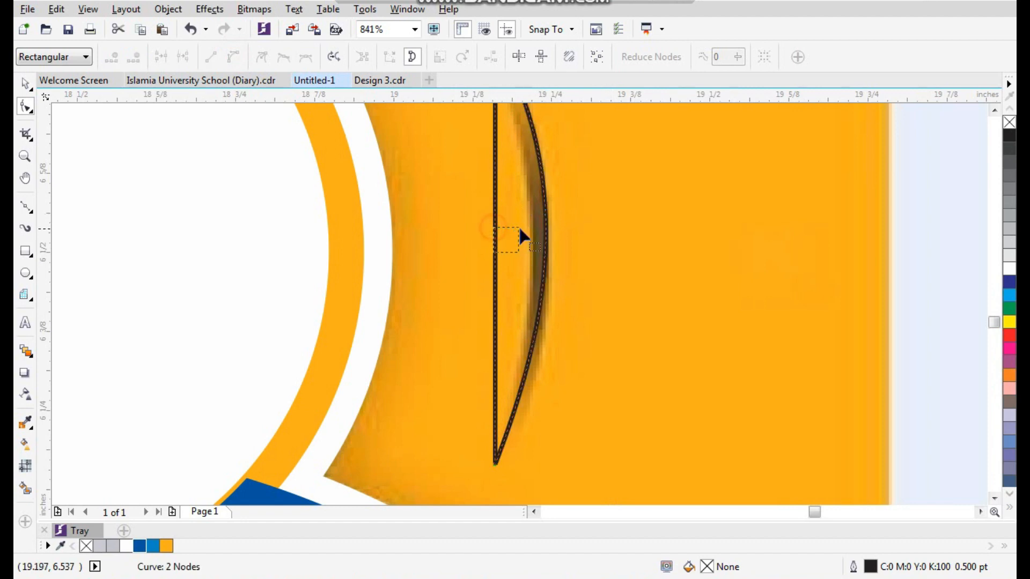
drag(499, 232, 528, 227)
Step: Fill the crescent with black and remove its outline
key(space)
click(1010, 137)
right_click(1009, 122)
scroll(674, 282, down, 4)
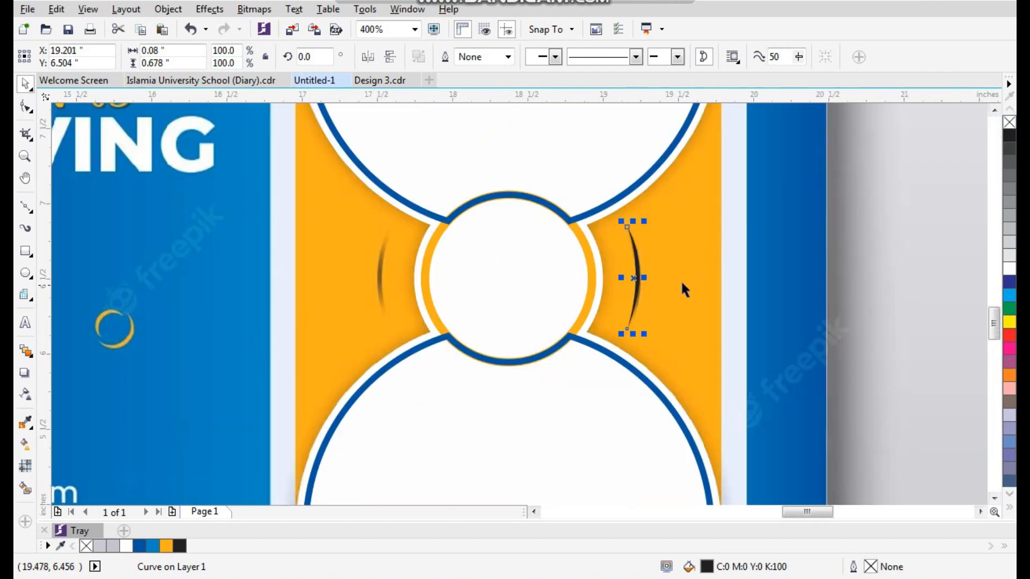
Step: Make a mirrored copy of the crescent on the badge's opposite side and group the two crescents
scroll(720, 246, up, 2)
drag(753, 272, 251, 264)
shift+click(747, 254)
key(ctrl+g)
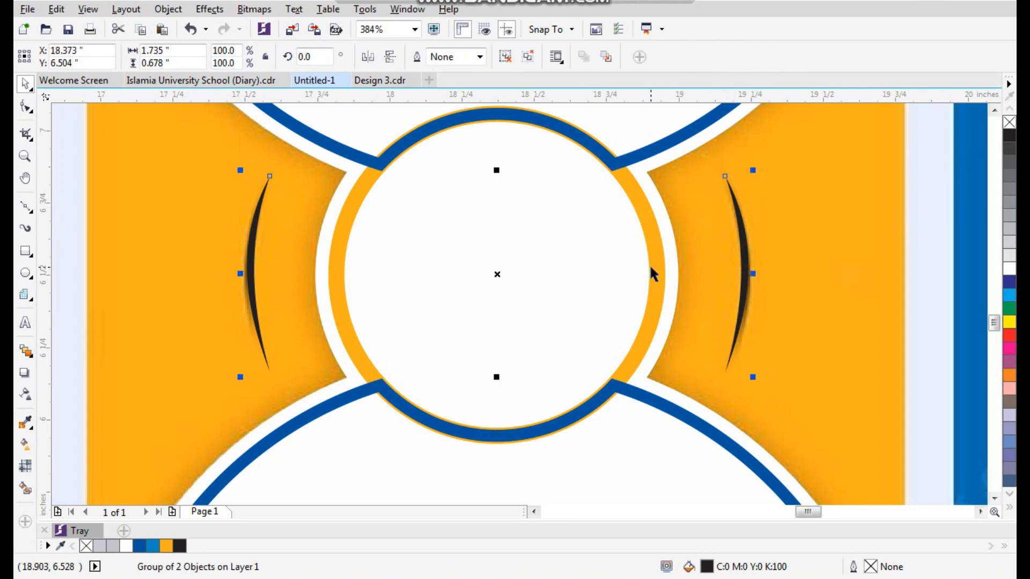
shift+click(652, 262)
scroll(630, 297, down, 3)
click(833, 230)
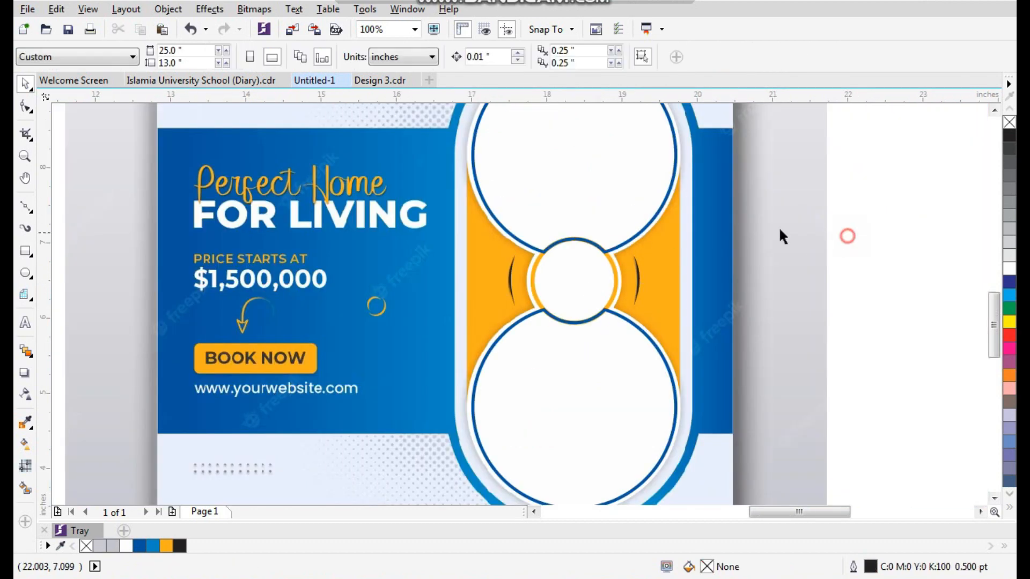
Step: Draw a small square over the upper white circle and group two overlapping shapes at the lower circle
scroll(746, 196, down, 2)
scroll(542, 364, up, 2)
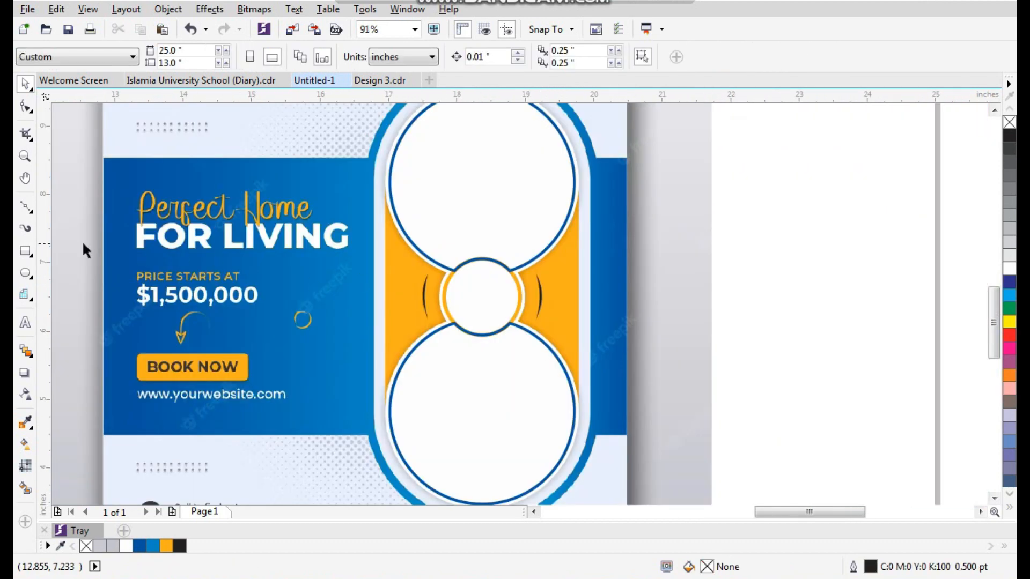
click(25, 251)
drag(442, 196, 502, 255)
key(space)
click(539, 346)
shift+click(523, 385)
key(ctrl+g)
Step: Centre the small square horizontally and vertically on the white frame shape
click(490, 240)
shift+click(550, 198)
key(c)
key(e)
click(690, 274)
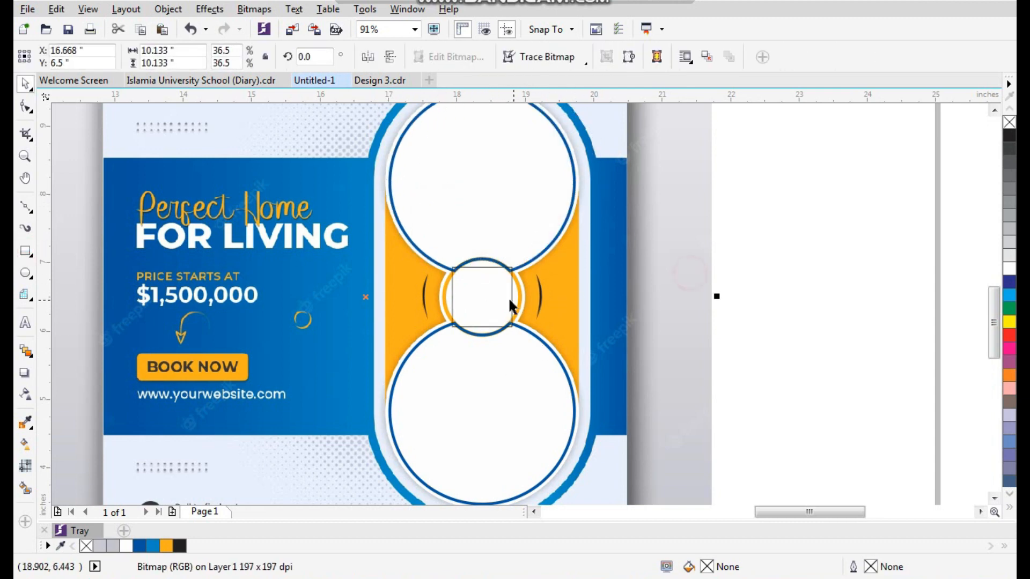
Step: Enlarge the square about its centre to a 2.837 by 3.203 inch rectangle covering the reference's orange area
click(509, 297)
drag(512, 267, 621, 193)
drag(483, 193, 483, 181)
scroll(568, 327, down, 2)
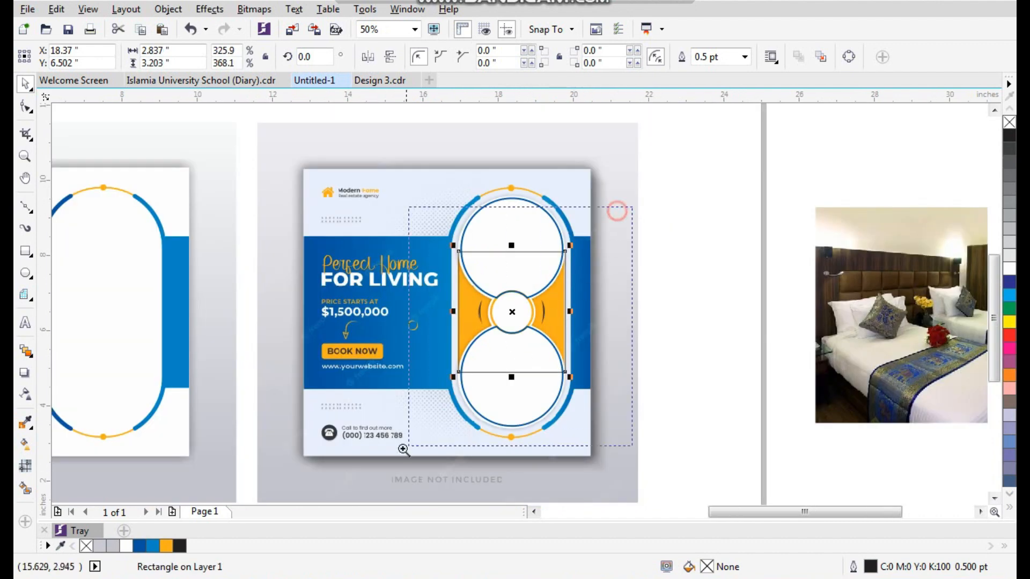
scroll(615, 212, up, 1)
Step: Fill the rectangle with orange (#FEAE11) and remove its outline
click(166, 547)
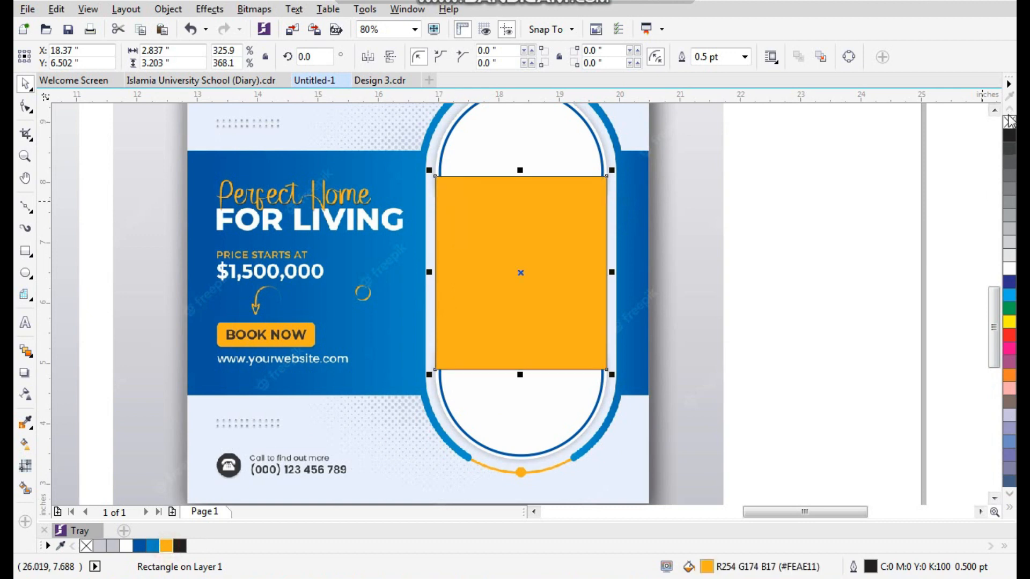
click(884, 202)
click(581, 285)
right_click(1010, 123)
Step: Send the orange rectangle behind the white frame, rings and crescents
drag(536, 290, 561, 291)
key(ctrl+z)
key(shift+Page_Down)
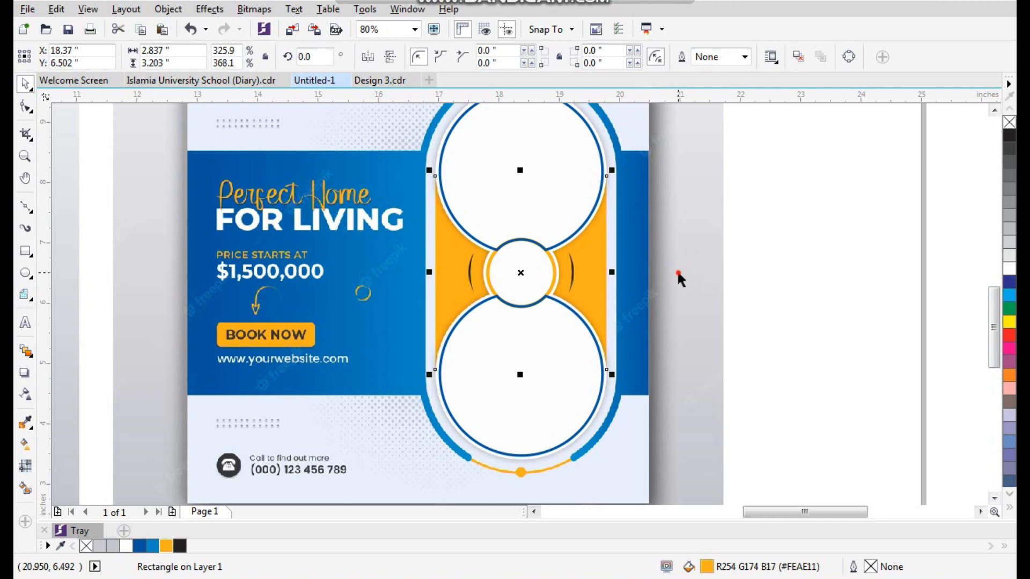
click(677, 272)
click(818, 263)
Step: Group all the circle-frame artwork and centre it inside the pill-shaped frame of the recreated post
scroll(630, 298, down, 2)
drag(716, 164, 521, 398)
key(ctrl+g)
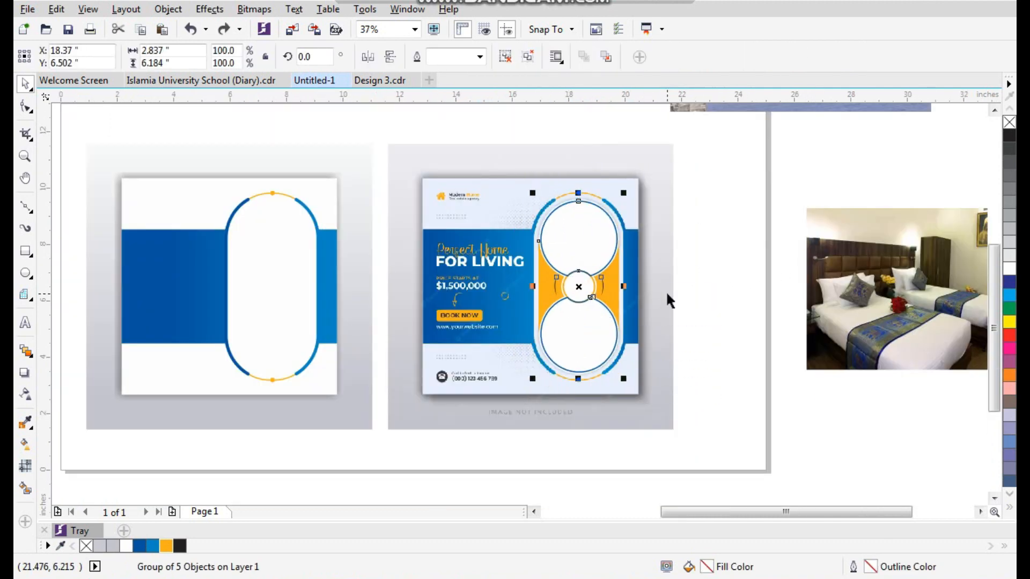
shift+click(311, 214)
key(c)
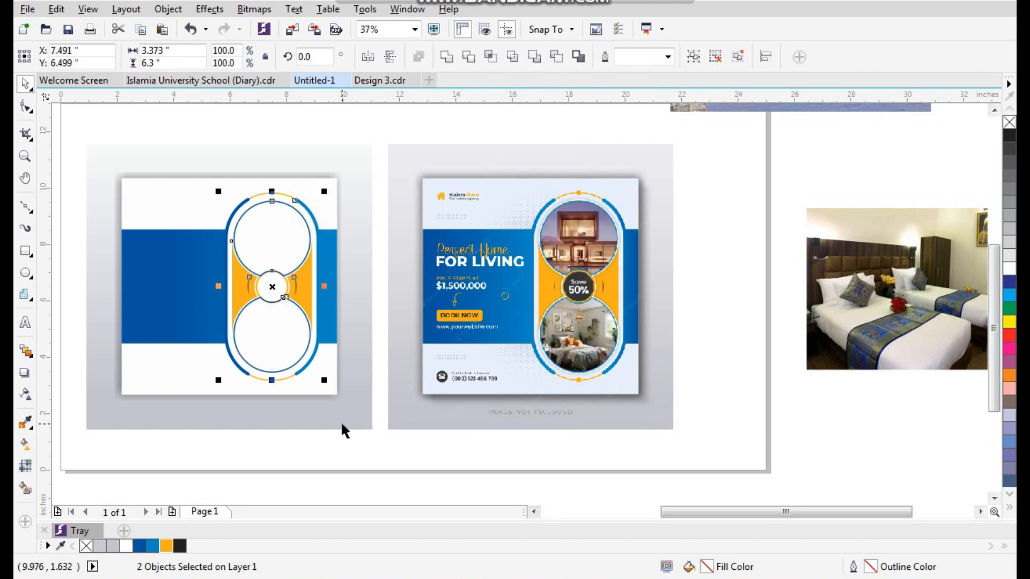
Step: Ungroup the circle-frame artwork inside the pill-shaped frame of the recreated post
click(342, 424)
key(F2)
drag(198, 179, 342, 378)
click(476, 218)
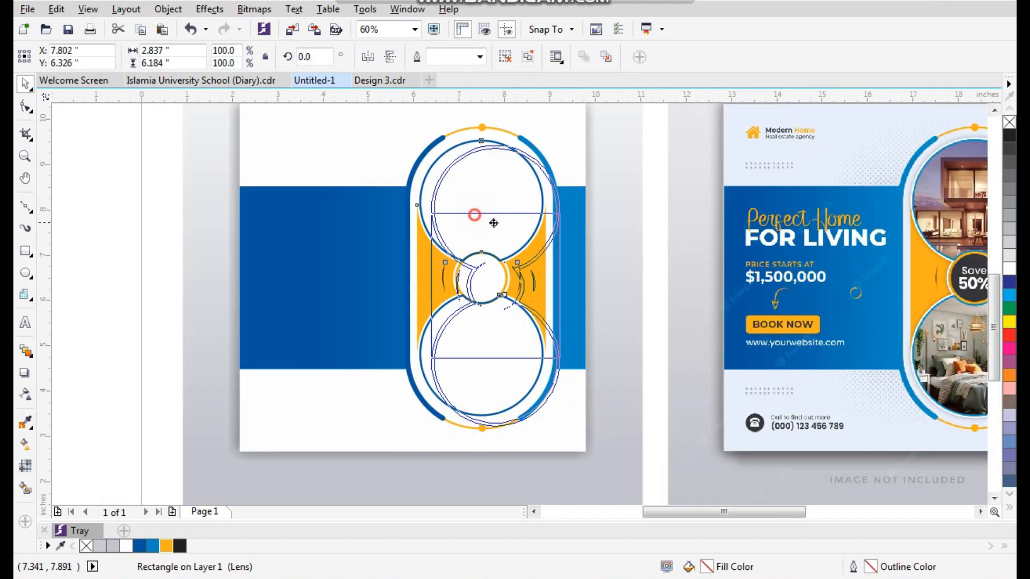
key(ctrl+u)
click(616, 182)
drag(497, 209, 526, 219)
key(ctrl+z)
drag(424, 120, 607, 357)
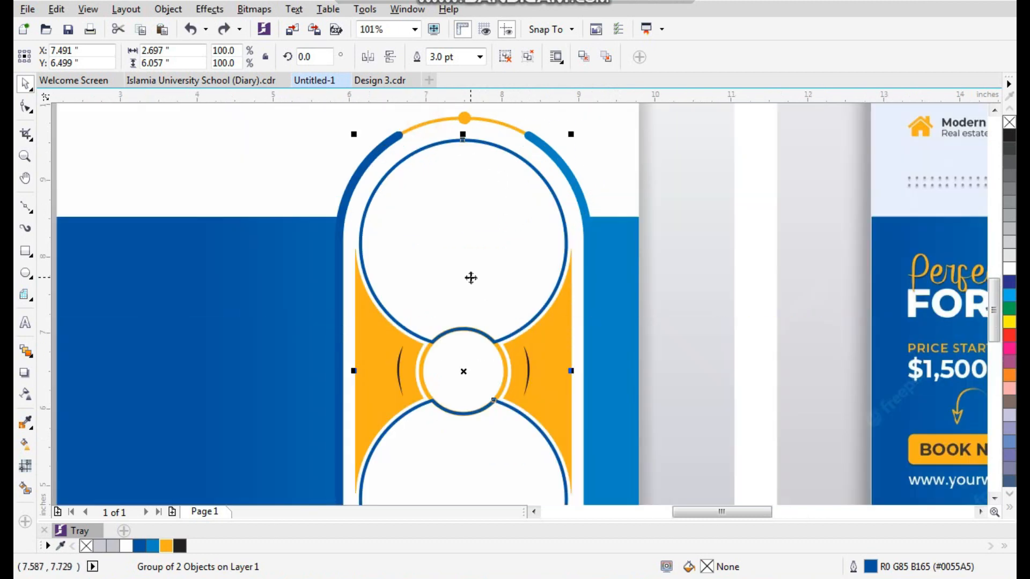
scroll(472, 276, down, 1)
drag(304, 138, 810, 504)
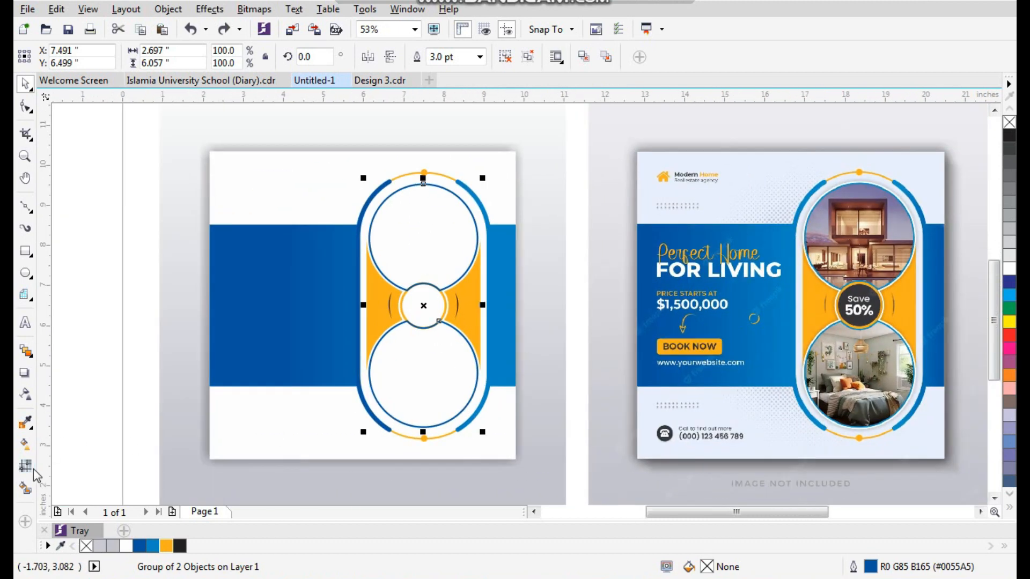
Step: Sample the pale blue background of the reference post and fill the recreated post's white square with it
click(61, 546)
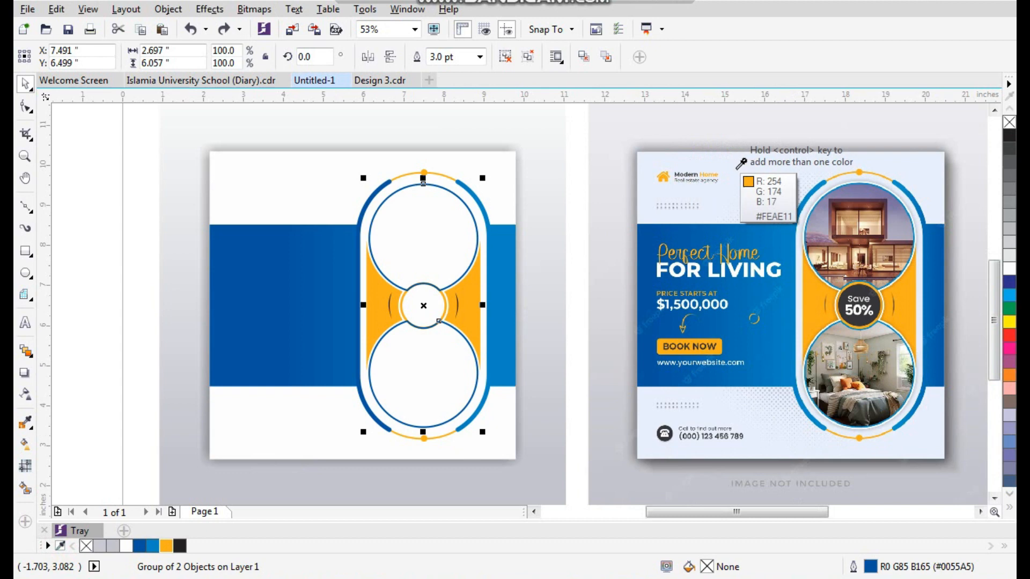
click(741, 161)
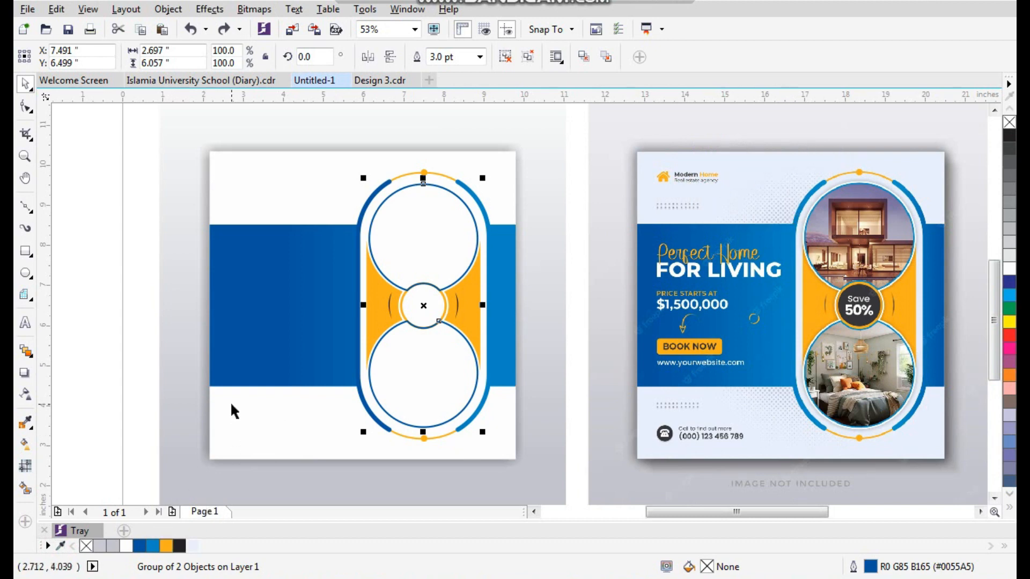
click(290, 178)
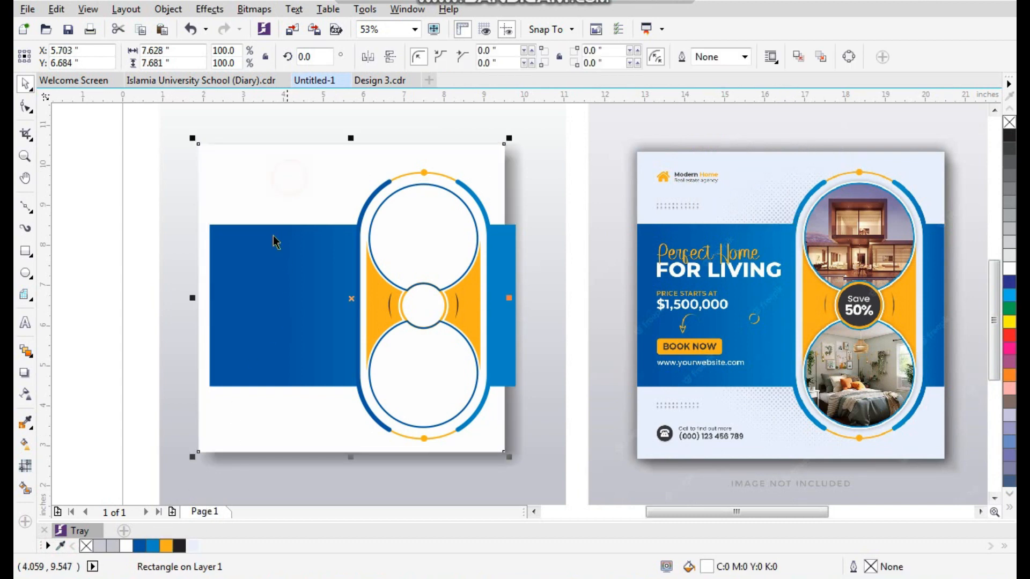
click(101, 547)
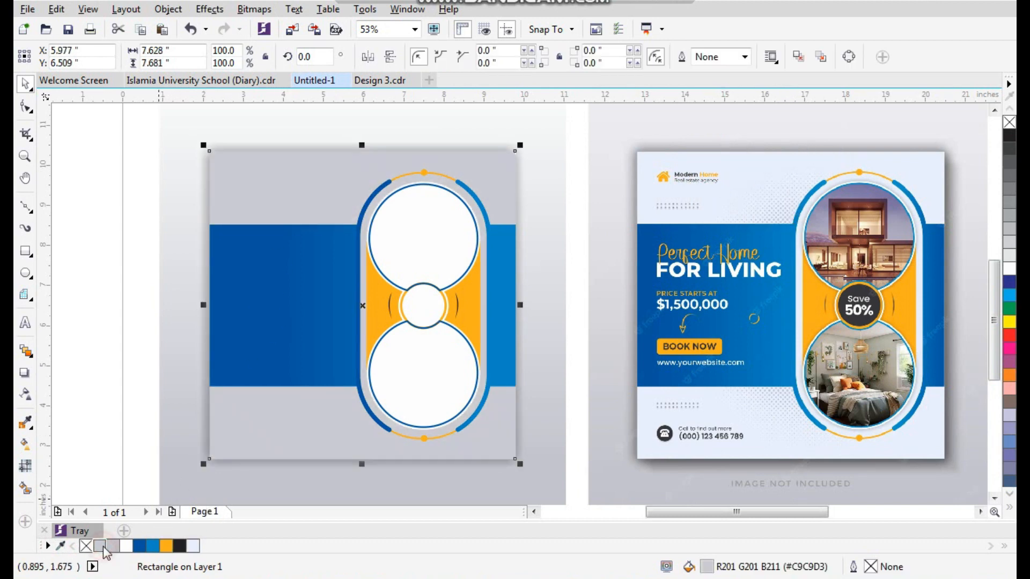
click(192, 547)
click(93, 298)
Step: Ungroup the two large photo circles so that each can be selected separately
key(F2)
drag(344, 144, 610, 439)
drag(468, 246, 454, 245)
key(ctrl+z)
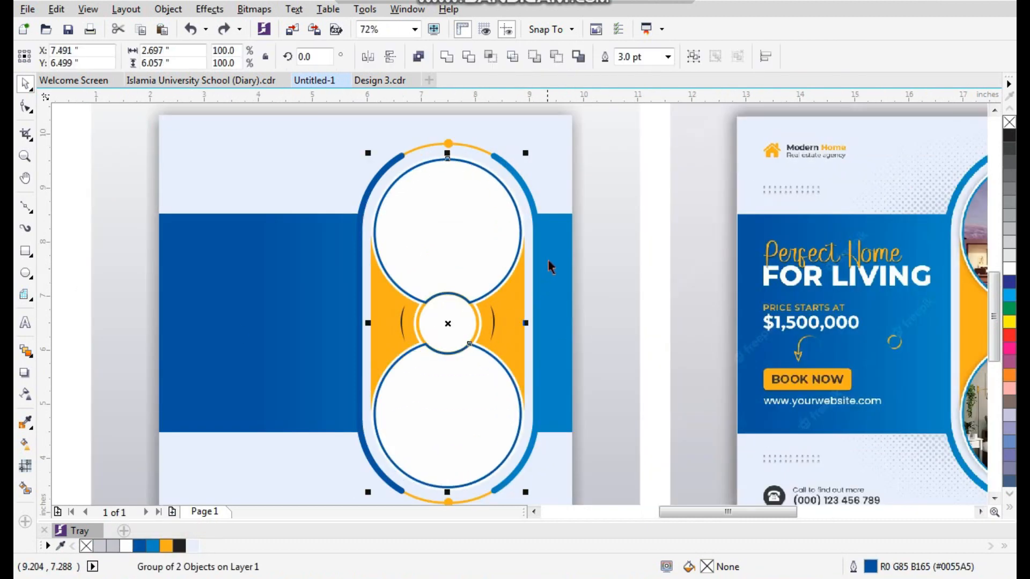
click(494, 236)
drag(460, 398, 474, 407)
key(ctrl+z)
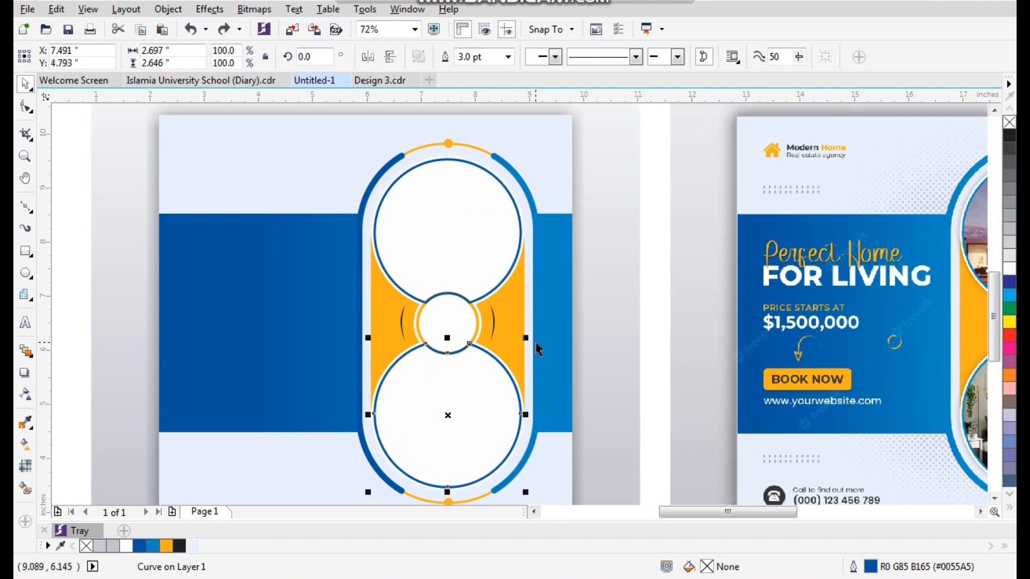
Step: Move the house photo over the recreated post, bring it to the front and PowerClip it inside the upper circle
scroll(415, 228, down, 4)
drag(299, 145, 778, 357)
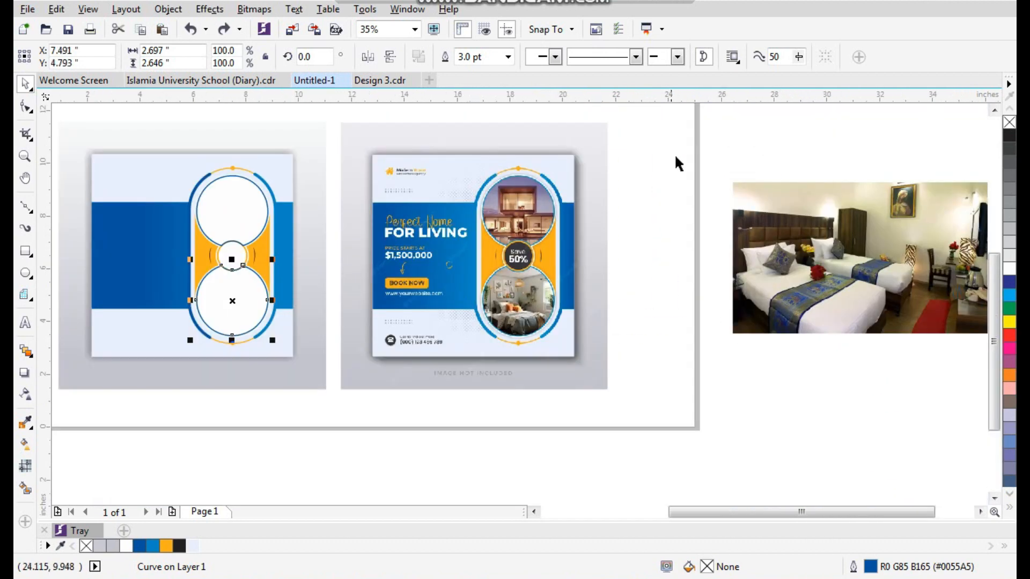
scroll(553, 244, down, 1)
key(F2)
drag(270, 361, 626, 165)
click(523, 162)
drag(523, 162, 402, 395)
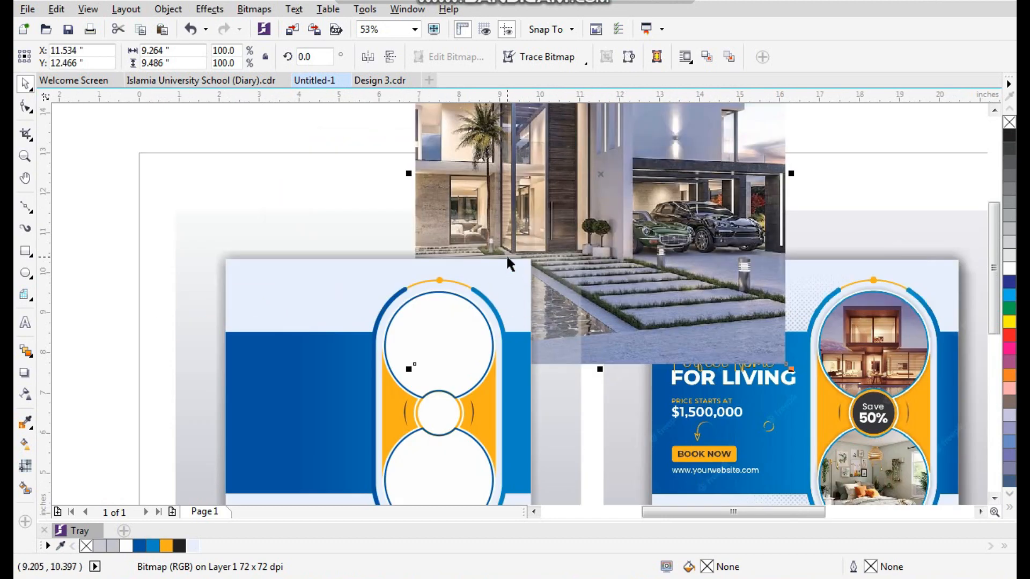
key(shift+Page_Up)
right_click(535, 170)
click(600, 140)
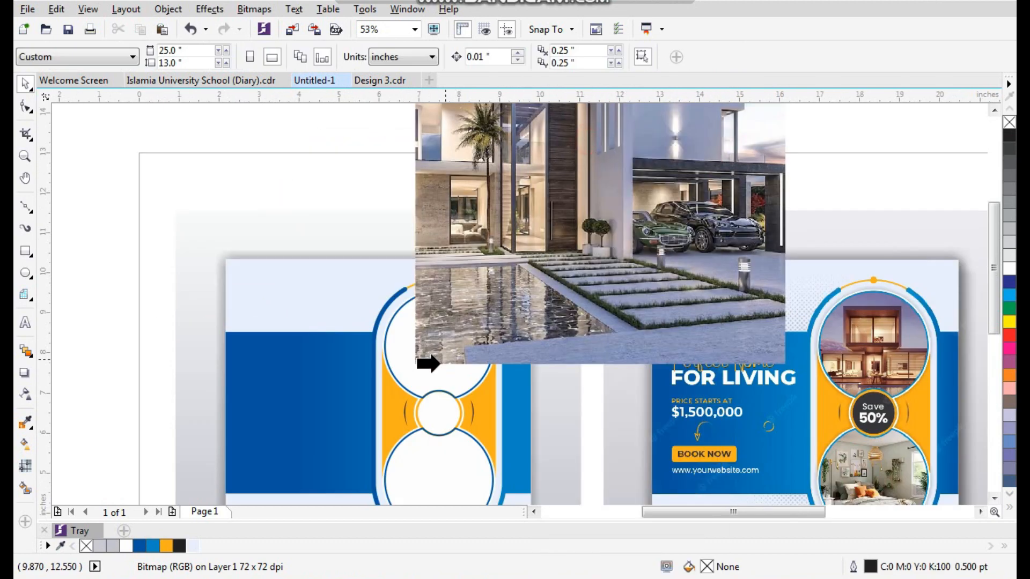
click(441, 354)
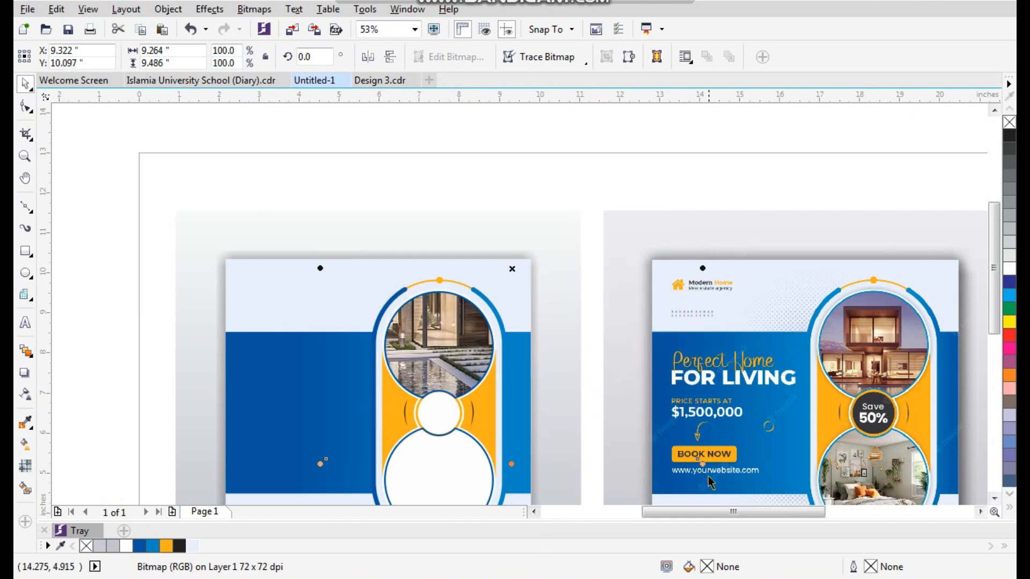
Step: Scale down the clipped house photo and reposition it so the building fills the upper circle
drag(701, 460, 580, 341)
drag(515, 268, 437, 335)
click(502, 212)
Step: Bring the bedroom photo to the front beside the lower circle and scale it down to 5.403 by 3.039 inches
scroll(435, 306, down, 2)
scroll(537, 360, up, 1)
drag(709, 290, 383, 331)
key(F2)
drag(242, 233, 508, 457)
key(shift+Page_Up)
drag(506, 243, 531, 243)
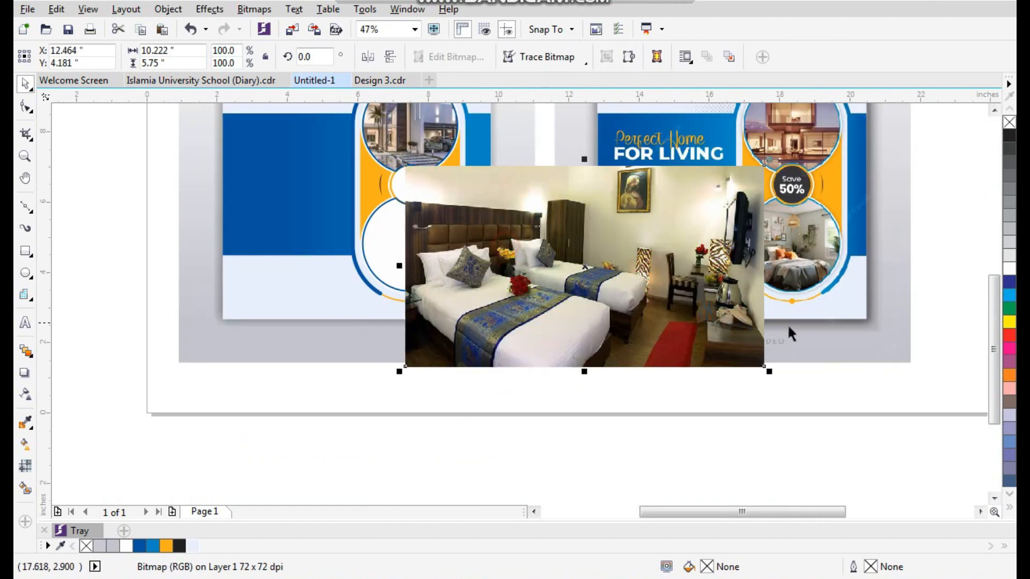
drag(764, 382, 680, 321)
drag(584, 268, 508, 245)
Step: PowerClip the bedroom photo inside the lower circle and shift it within the frame to show the beds
scroll(311, 343, up, 3)
right_click(603, 214)
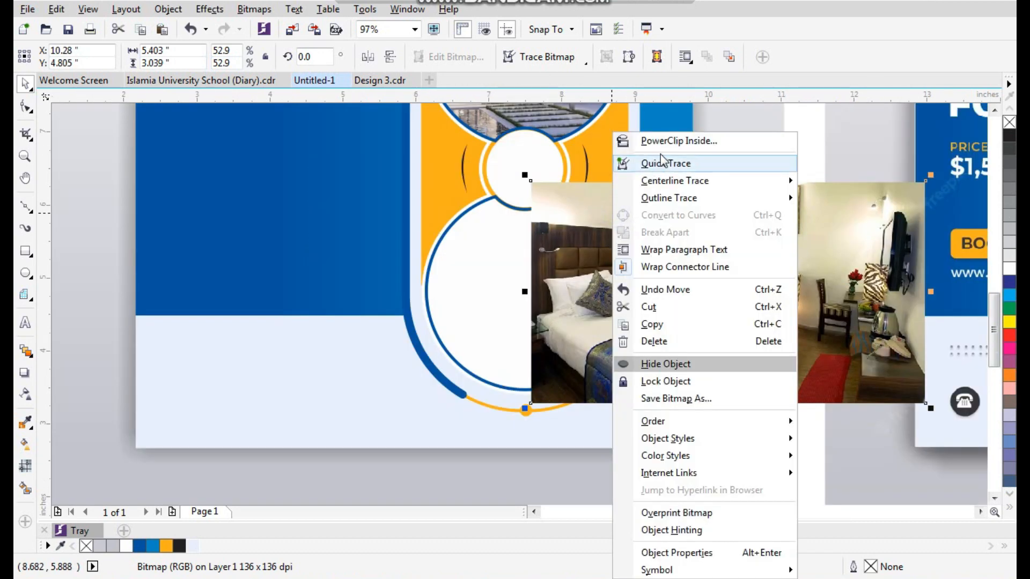
click(644, 138)
click(476, 267)
alt+click(559, 278)
drag(569, 277, 532, 282)
click(530, 283)
key(F2)
drag(416, 186, 623, 383)
scroll(487, 357, down, 2)
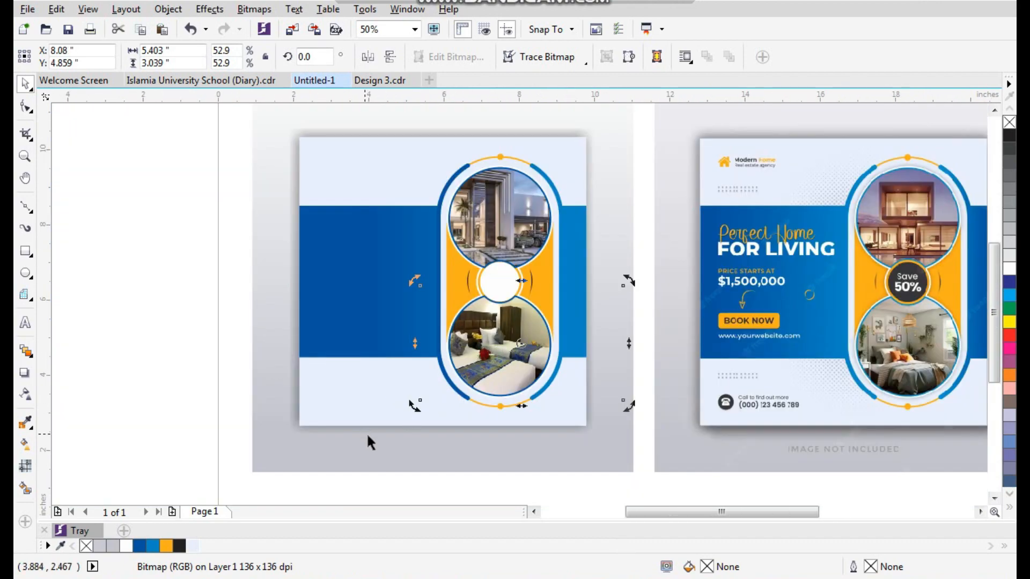
Step: Sample the dark grey of the reference's Save 50% badge into the document palette
click(384, 396)
key(shift+F2)
click(271, 183)
scroll(501, 258, down, 2)
key(F2)
drag(510, 156, 843, 431)
drag(298, 204, 811, 401)
click(61, 547)
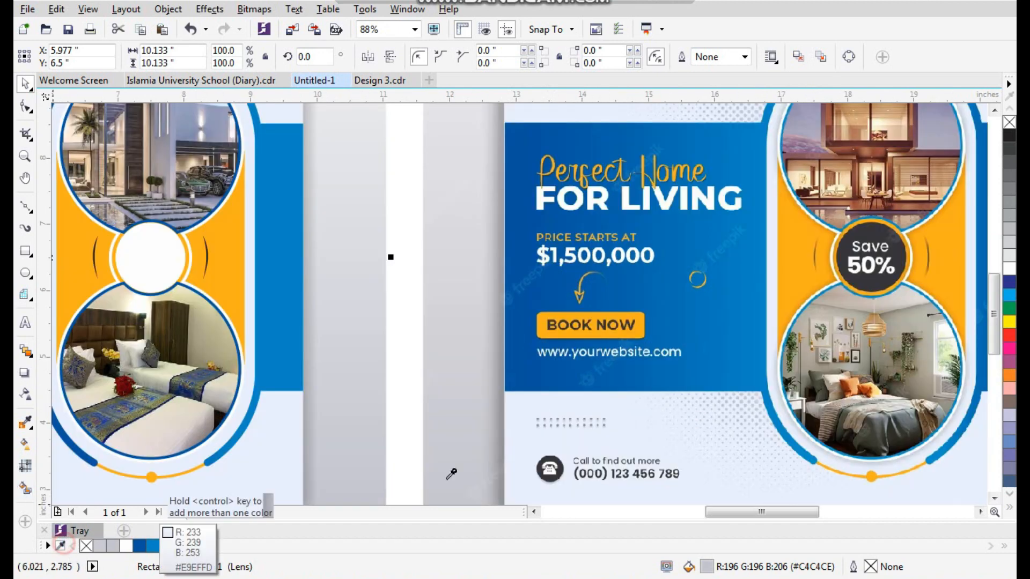
click(902, 271)
Step: Fill the small central badge circle of the recreated post with the sampled dark grey (#36353A)
key(F6)
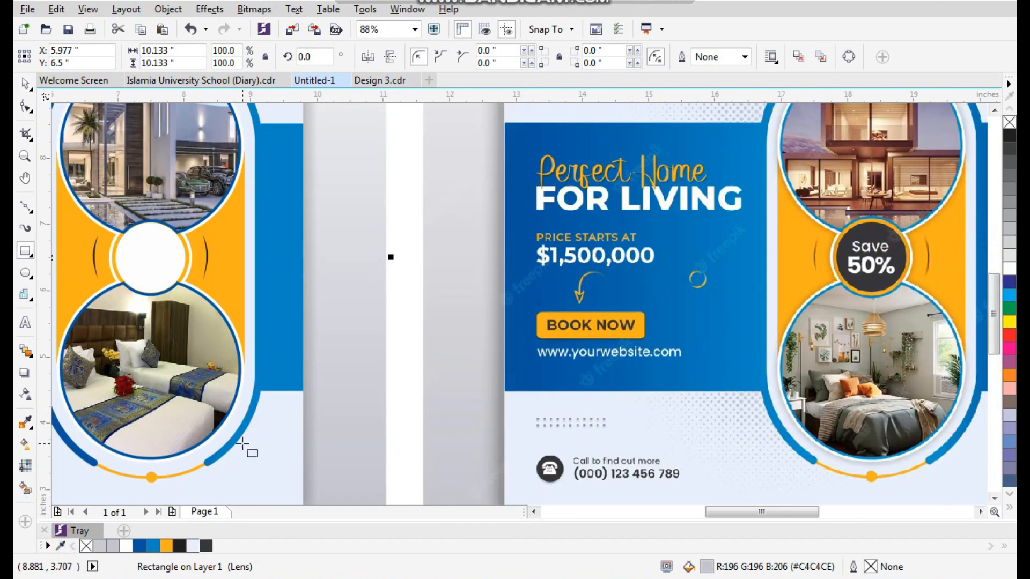
click(177, 284)
key(shift+F2)
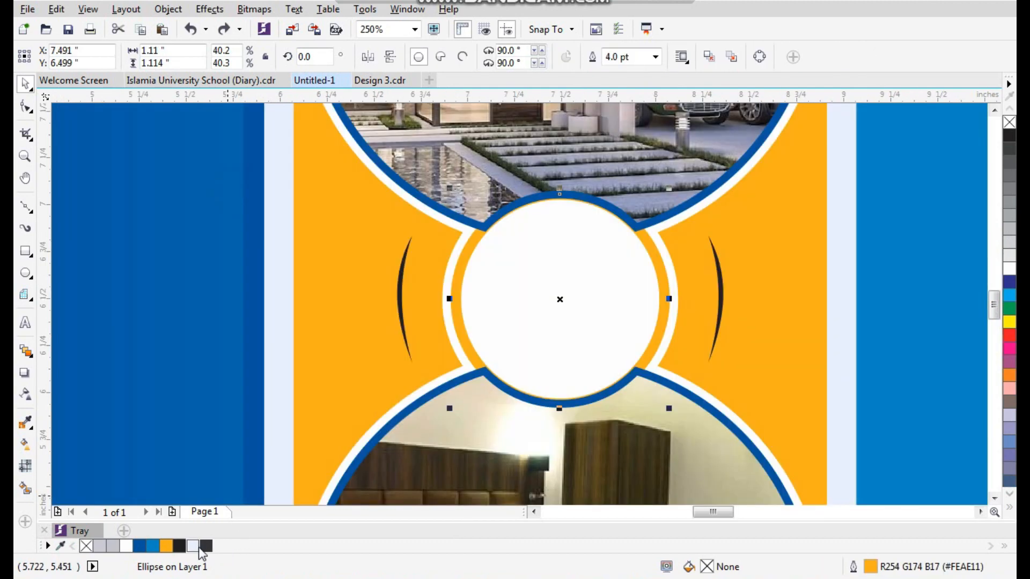
click(206, 546)
scroll(322, 463, down, 2)
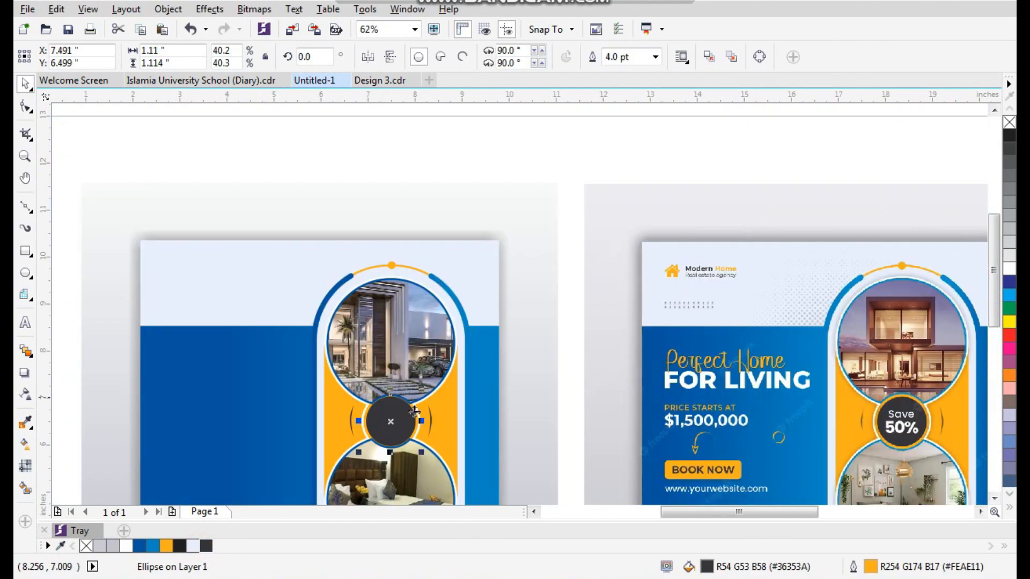
click(470, 170)
Step: Compare the recreated circle frames and central badge with the details of the reference post
scroll(435, 268, down, 1)
key(F2)
drag(240, 221, 788, 474)
drag(856, 128, 134, 475)
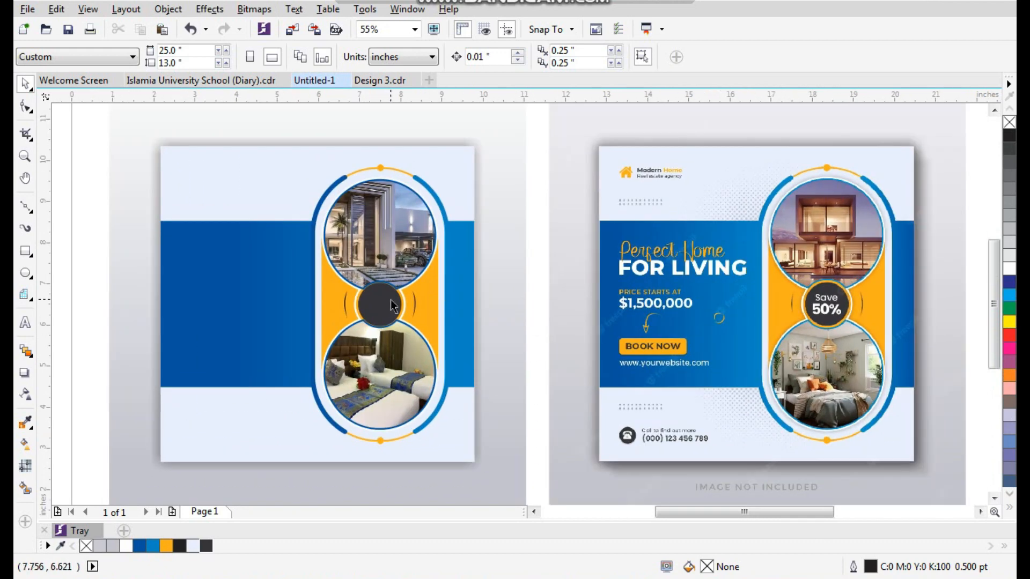
key(F6)
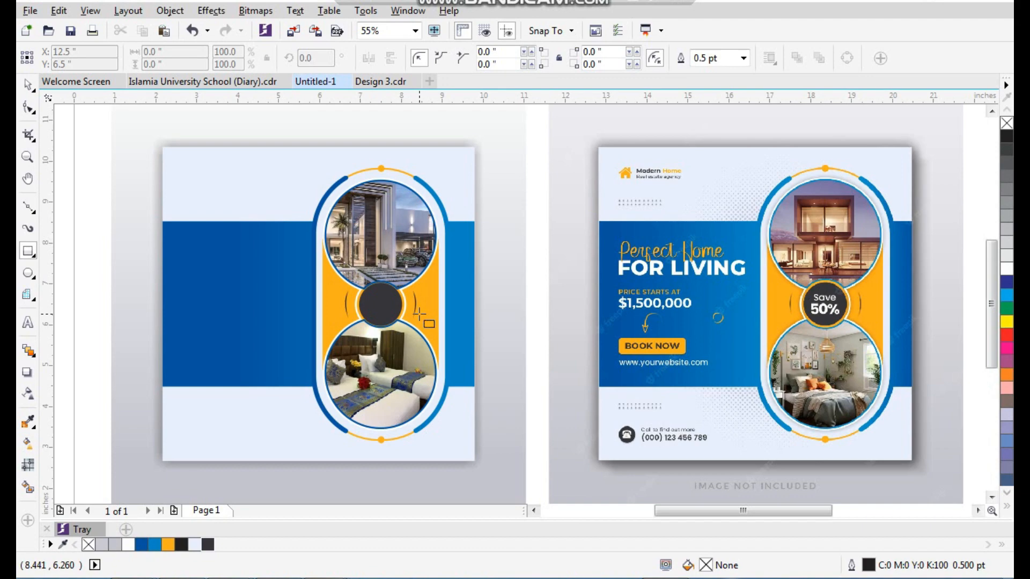
key(space)
key(F2)
drag(295, 170, 534, 401)
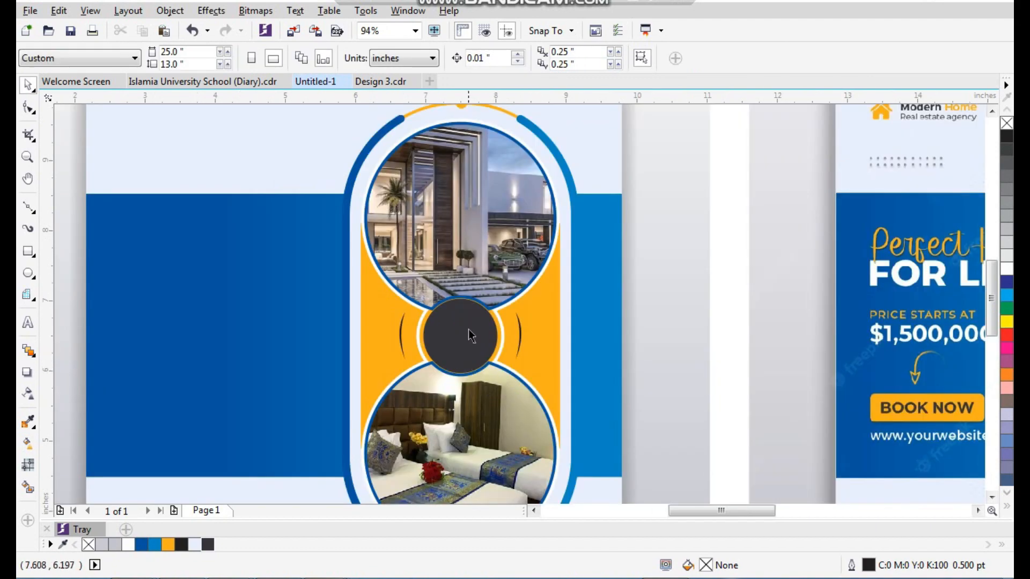
scroll(470, 328, down, 2)
key(F2)
drag(757, 193, 852, 307)
key(F2)
drag(652, 132, 354, 397)
Step: Draw a circle on the empty area outside the page, shrink it to 0.737 inch and fill it with green
scroll(526, 324, down, 4)
key(F2)
drag(617, 247, 334, 406)
key(F2)
drag(255, 161, 421, 398)
click(28, 272)
drag(248, 251, 298, 300)
key(space)
drag(235, 204, 396, 364)
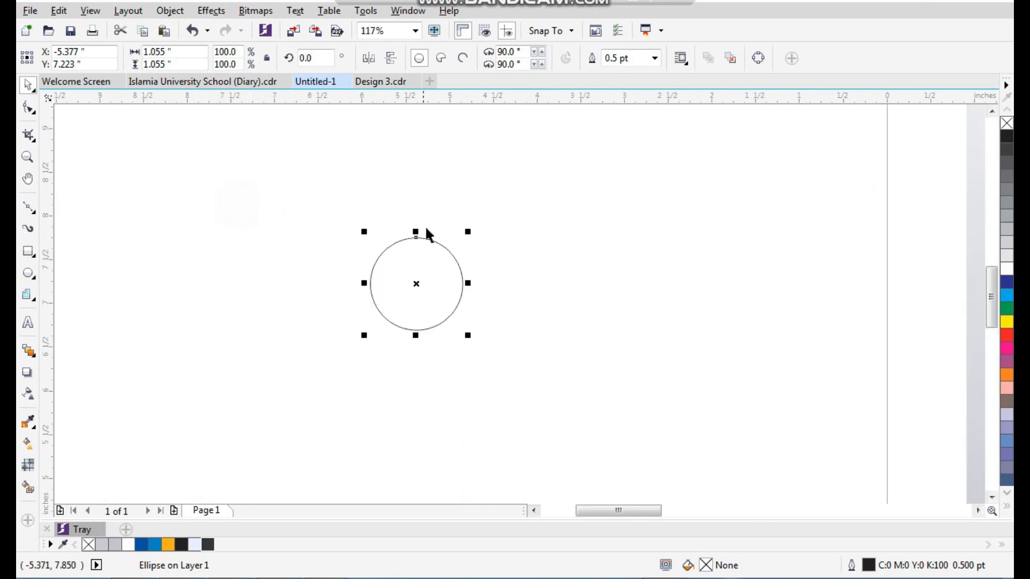
drag(464, 232, 454, 246)
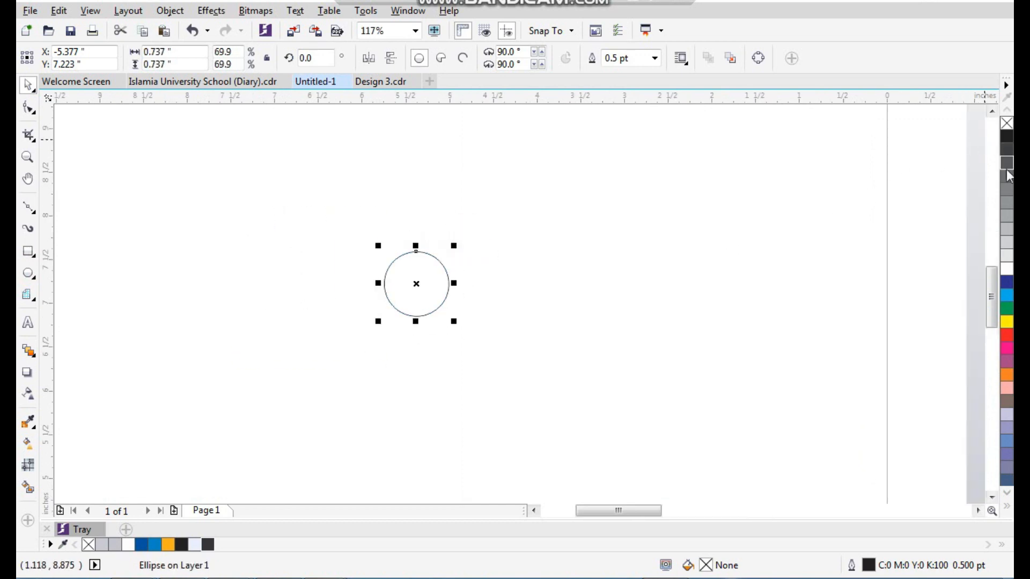
click(1003, 309)
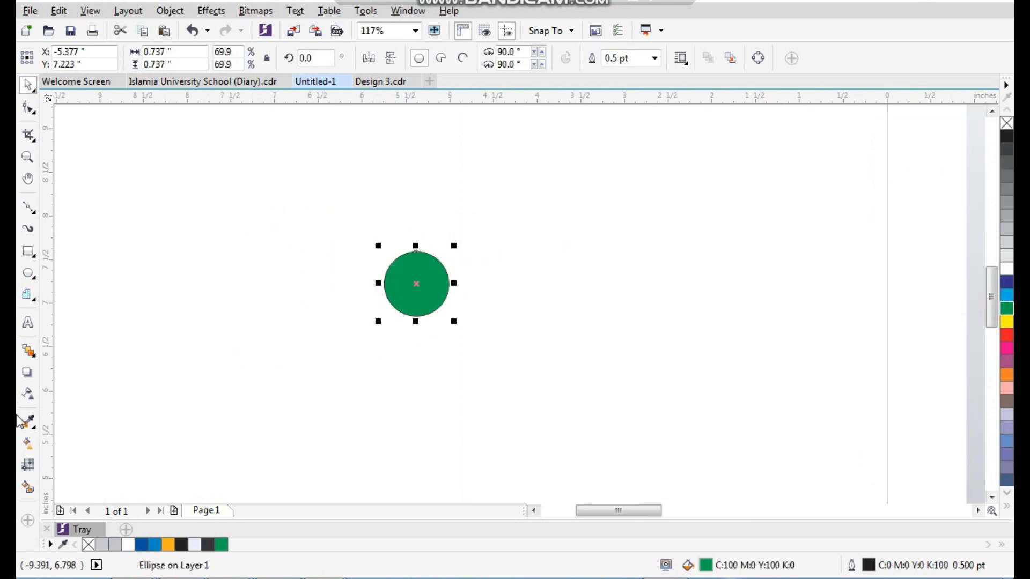
Step: Add a drop shadow to the green circle with opacity 100, feathering 100 and feathering direction Outside
drag(411, 283, 414, 286)
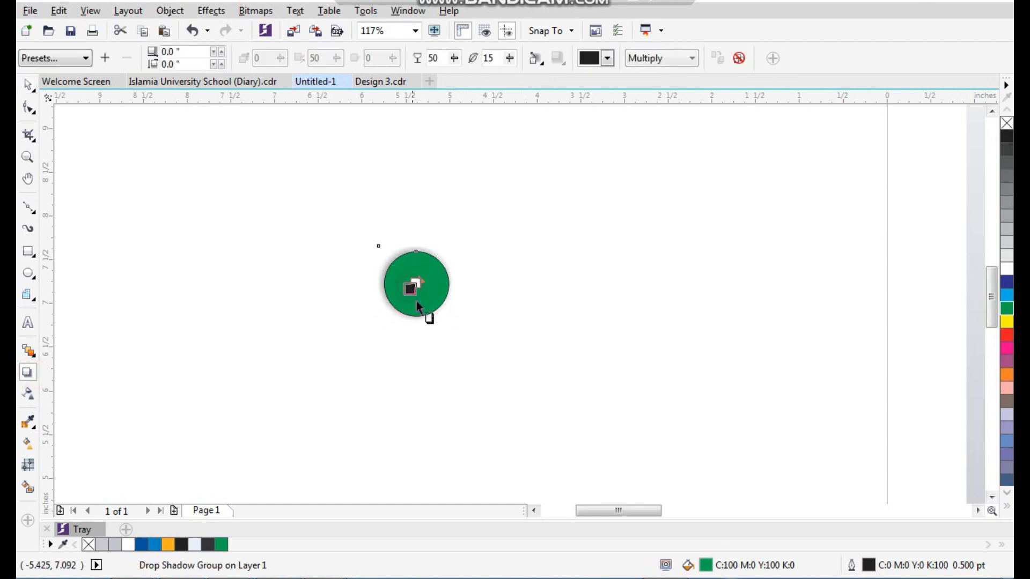
text(100)
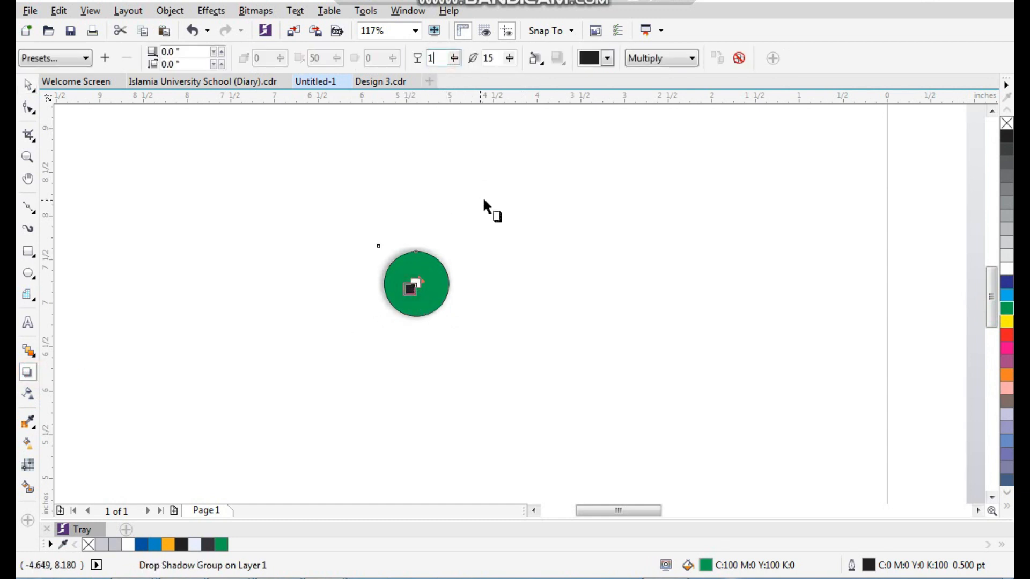
key(Return)
text(100)
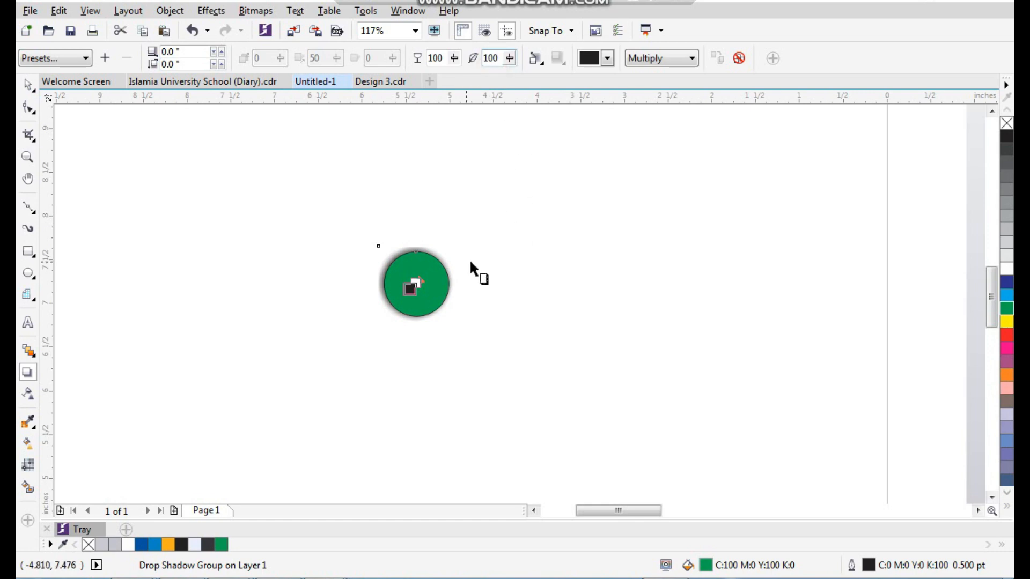
key(Return)
click(535, 59)
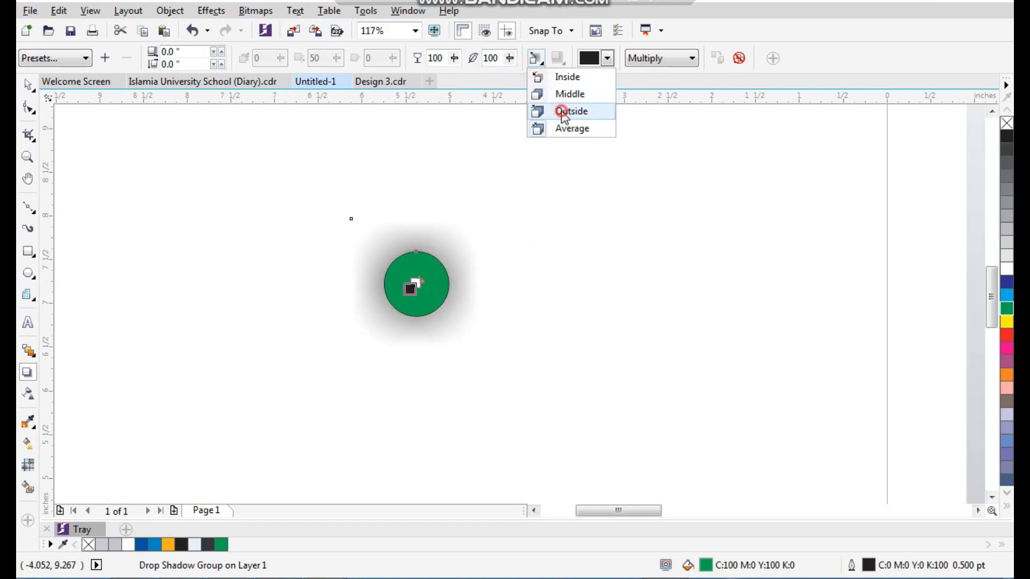
click(564, 113)
Step: Break the drop shadow group apart and delete the green circle, keeping only the shadow
click(28, 86)
key(ctrl+z)
click(128, 11)
mouse_move(169, 10)
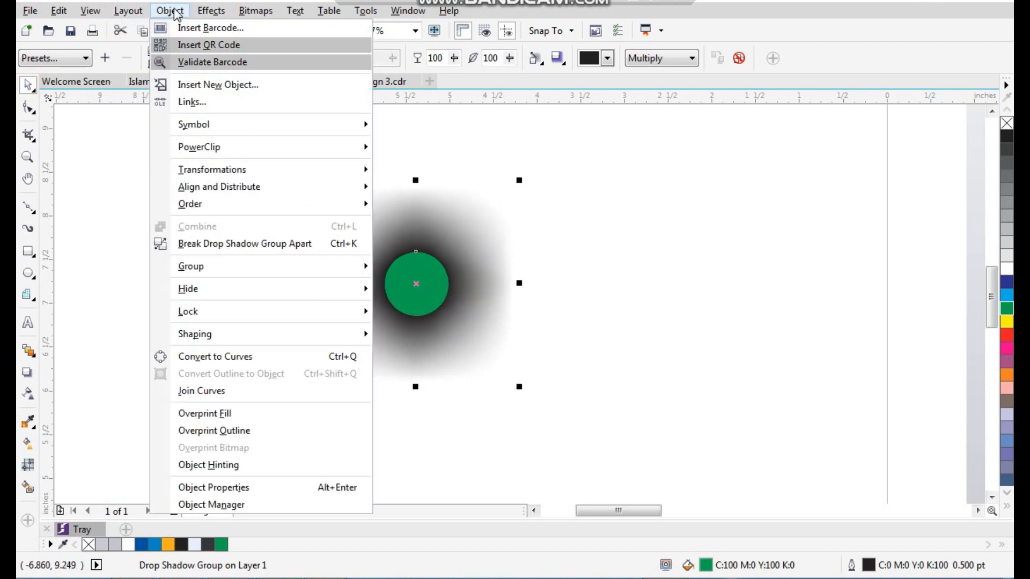
click(264, 244)
click(434, 289)
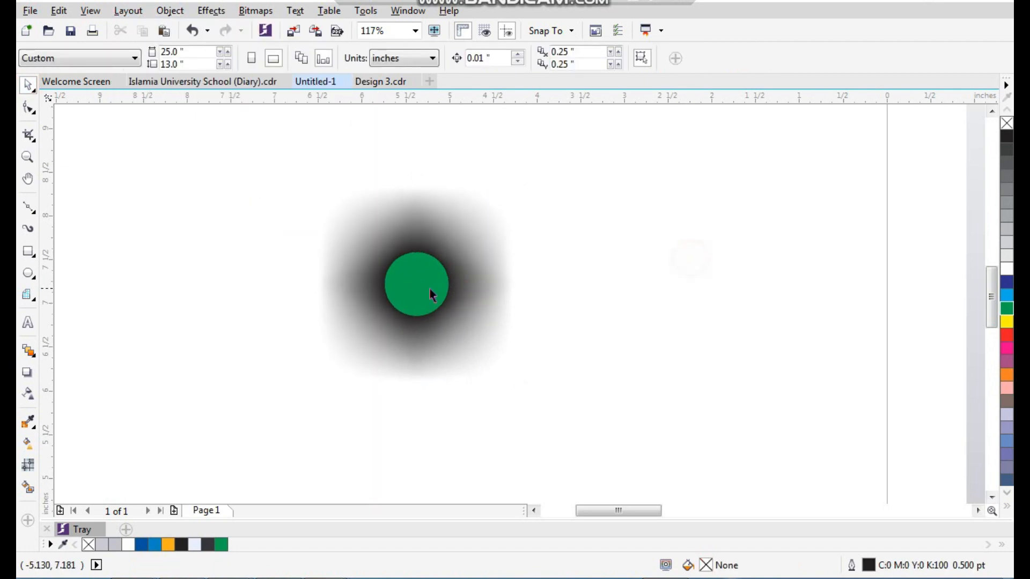
drag(433, 289, 307, 290)
key(Delete)
Step: Enlarge the detached shadow to 3.714 inches square and convert it to a 450 dpi Grayscale (8-bit) bitmap
drag(444, 290, 497, 317)
drag(581, 214, 645, 150)
click(256, 11)
click(268, 29)
click(501, 252)
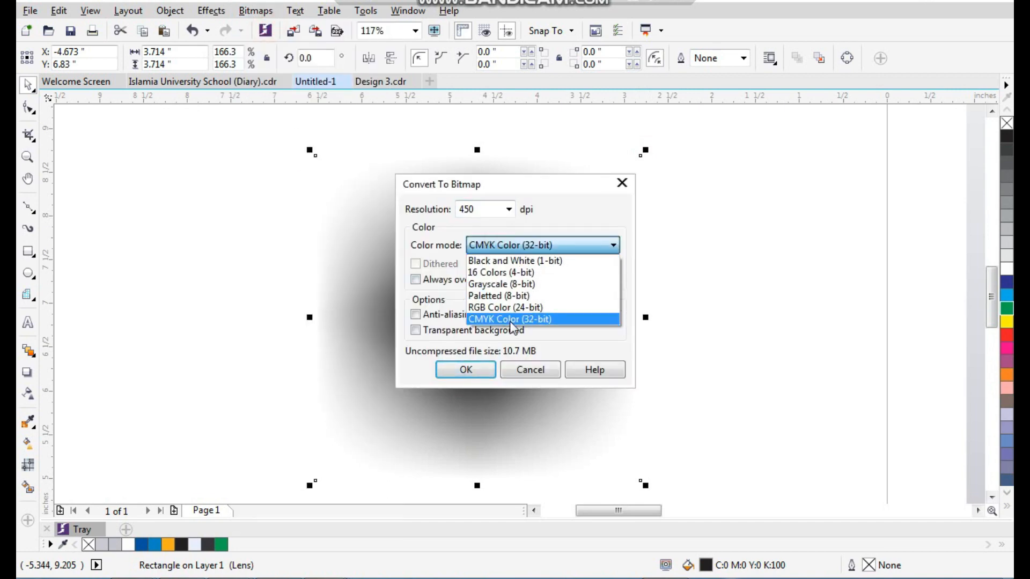
click(523, 285)
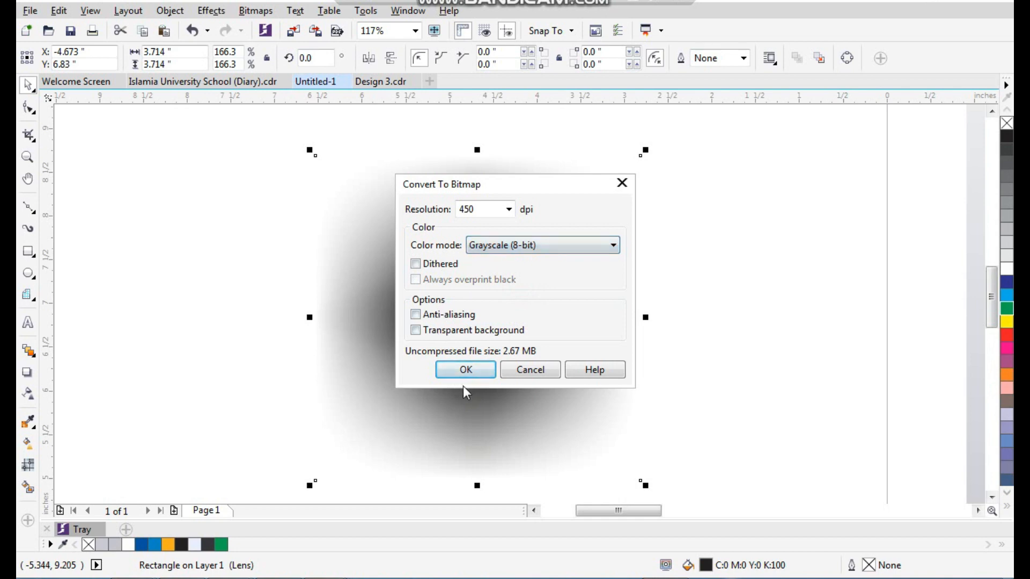
click(470, 369)
Step: Start converting the grayscale shadow bitmap to Black and White (1-bit) with the Halftone conversion method
drag(496, 330, 462, 326)
drag(455, 324, 502, 328)
drag(503, 333, 479, 335)
click(255, 10)
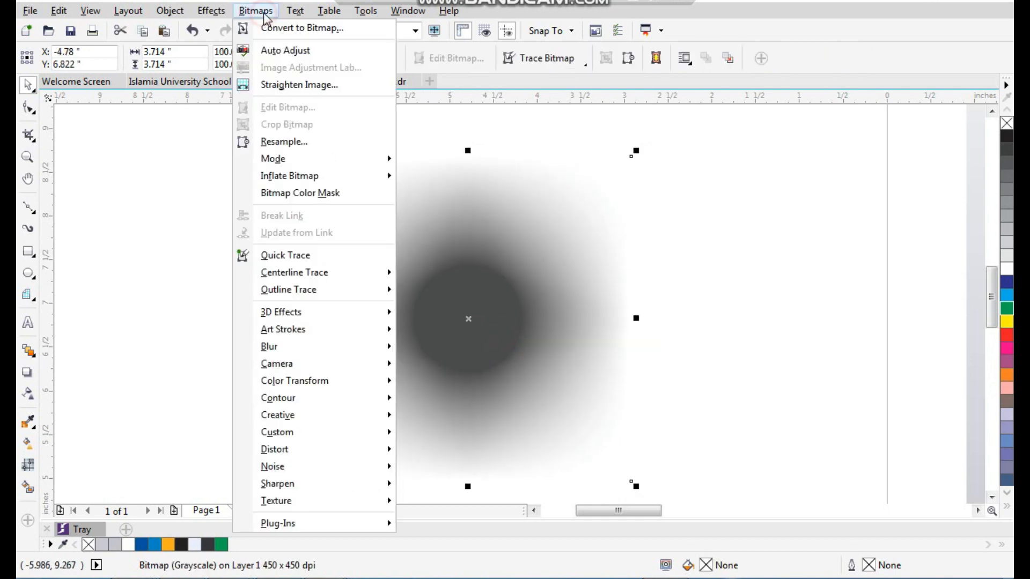
mouse_move(290, 13)
mouse_move(255, 12)
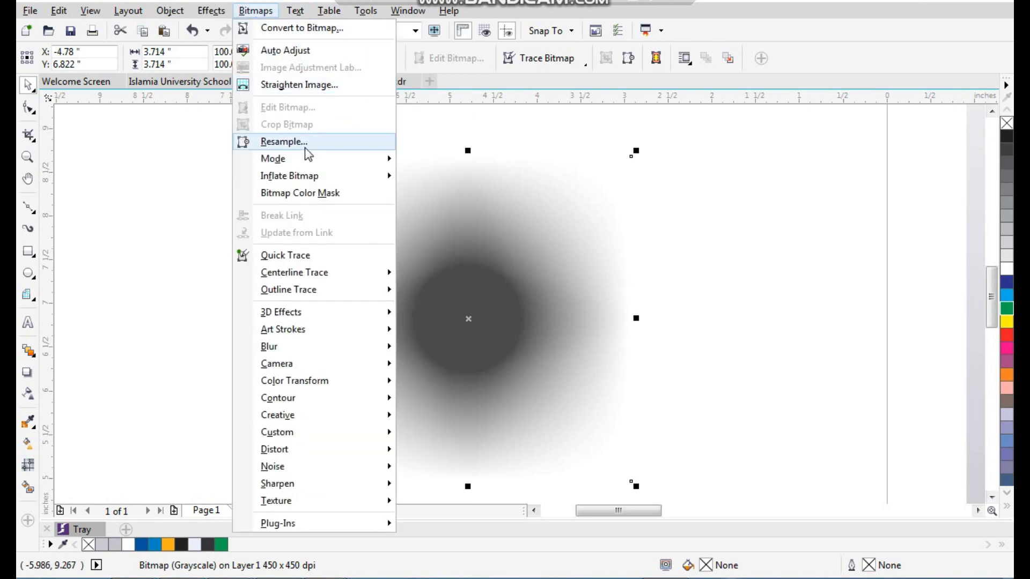
mouse_move(341, 161)
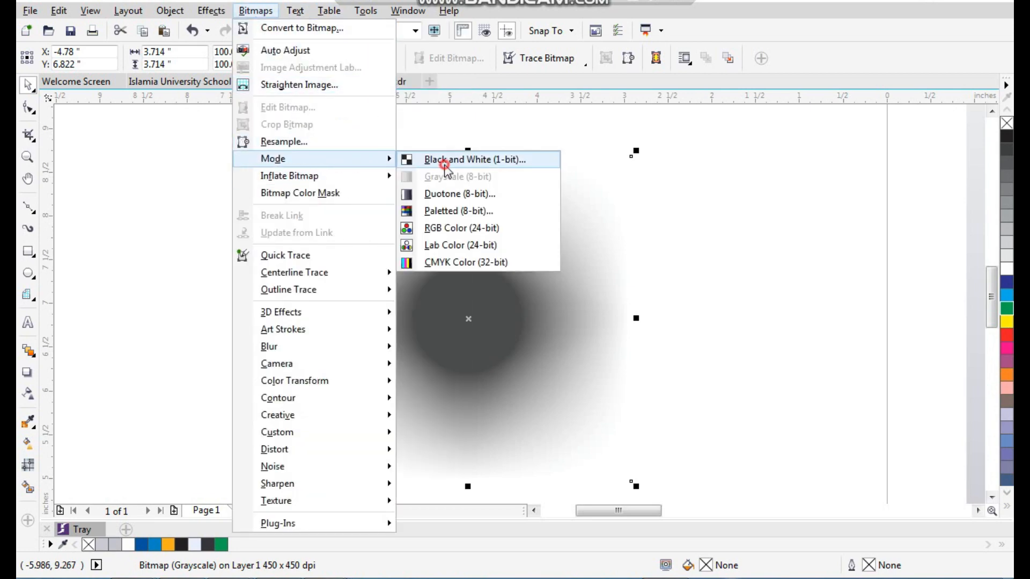
click(419, 157)
drag(503, 108, 671, 76)
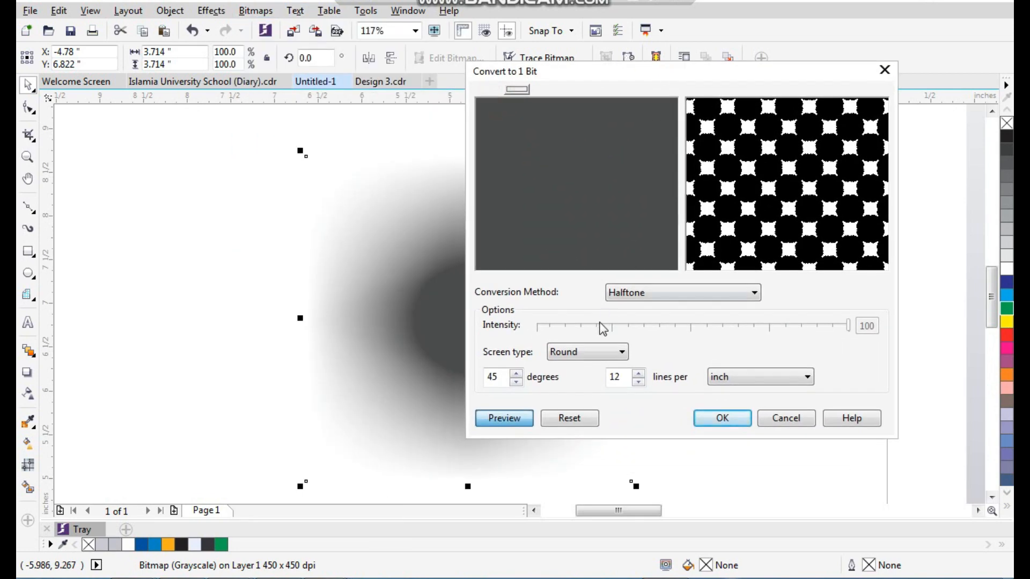
click(650, 301)
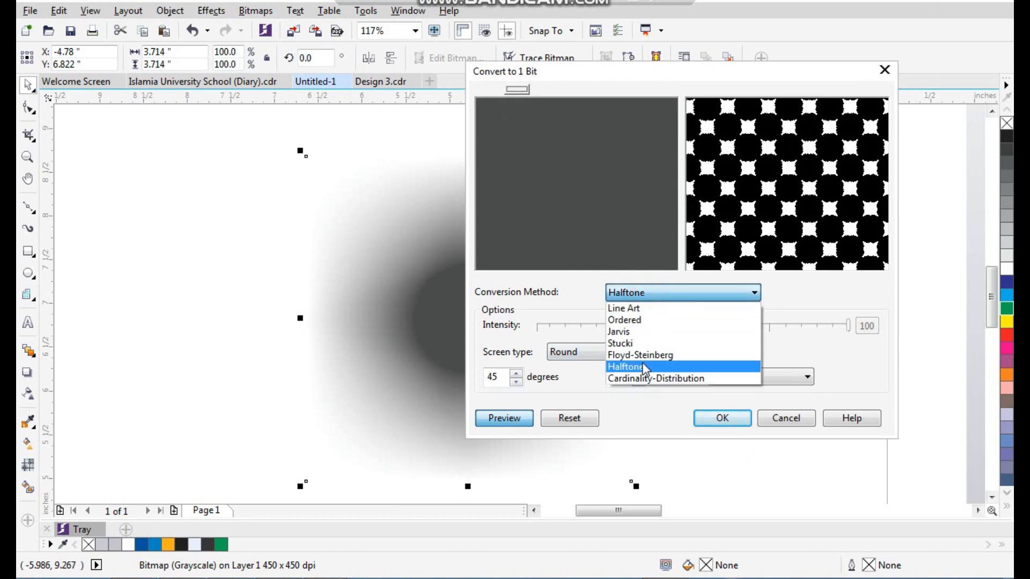
click(643, 366)
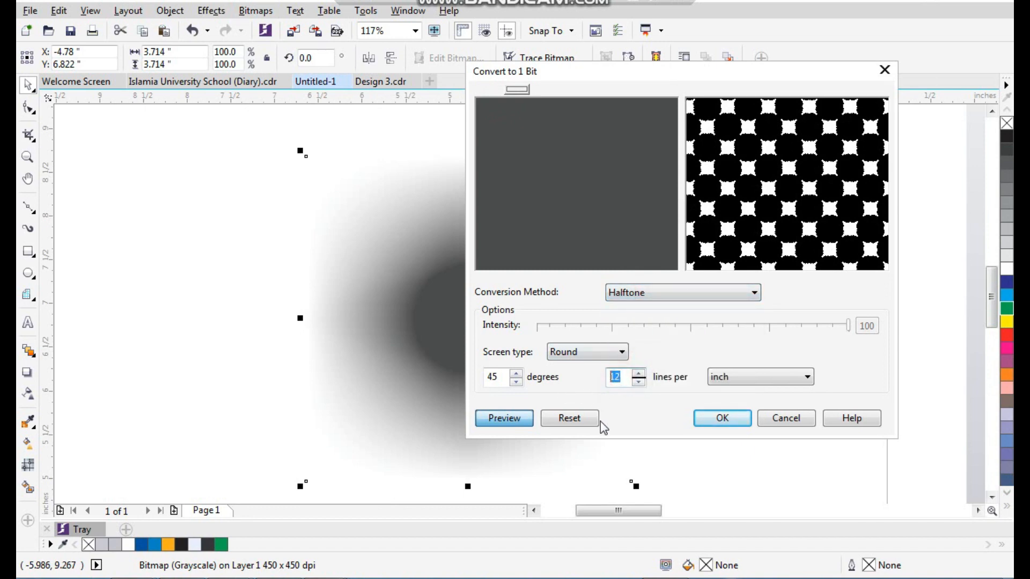
Step: Try halftone screen densities of 8 and 20 lines per inch for the shadow bitmap
text(8)
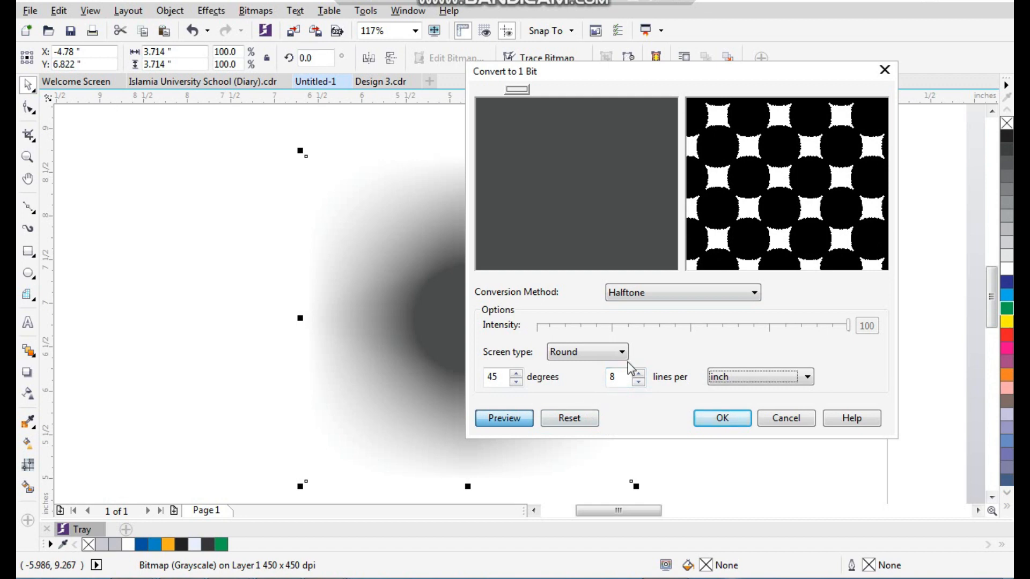
double_click(617, 379)
text(1)
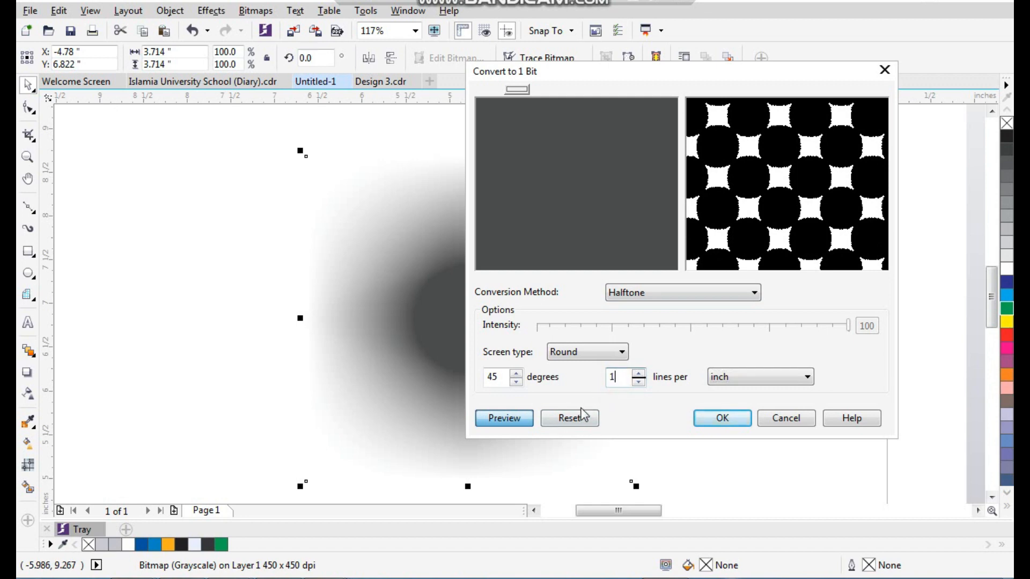
text(5)
text(20)
key(Tab)
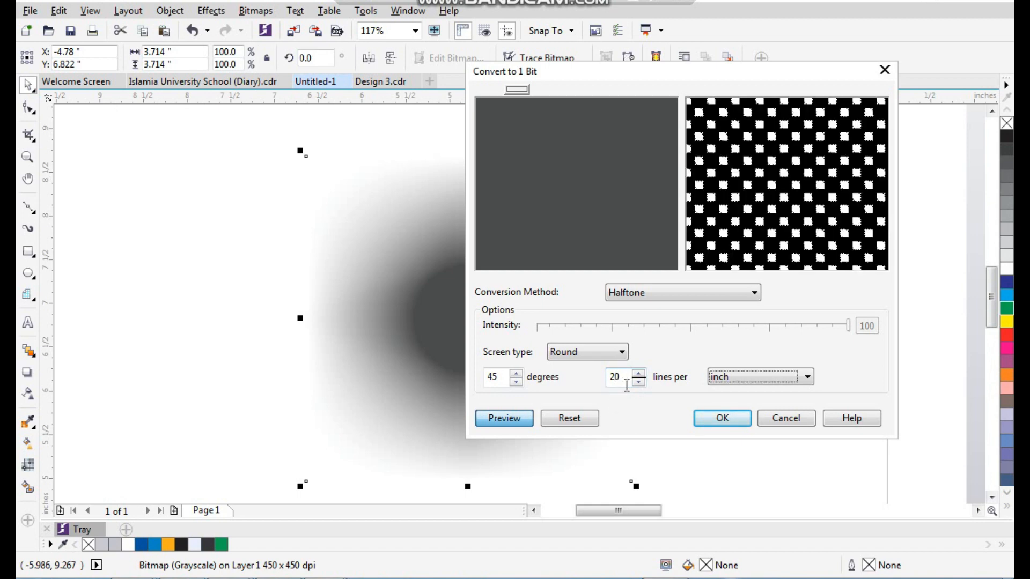
Step: Set the halftone to 15 lines per inch with a Round screen type and apply the 1-bit conversion
double_click(621, 382)
text(15)
key(Tab)
click(595, 355)
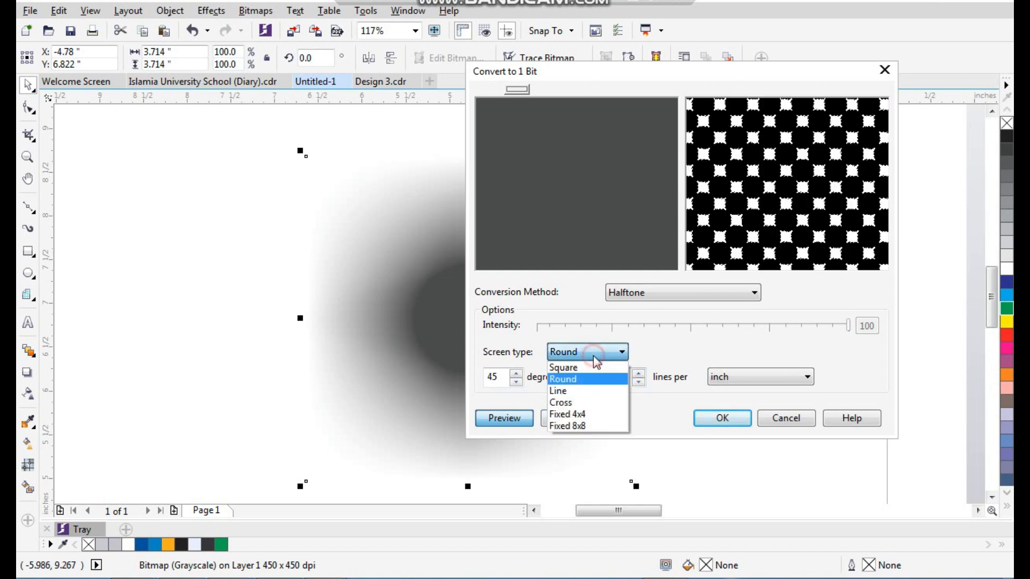
click(596, 360)
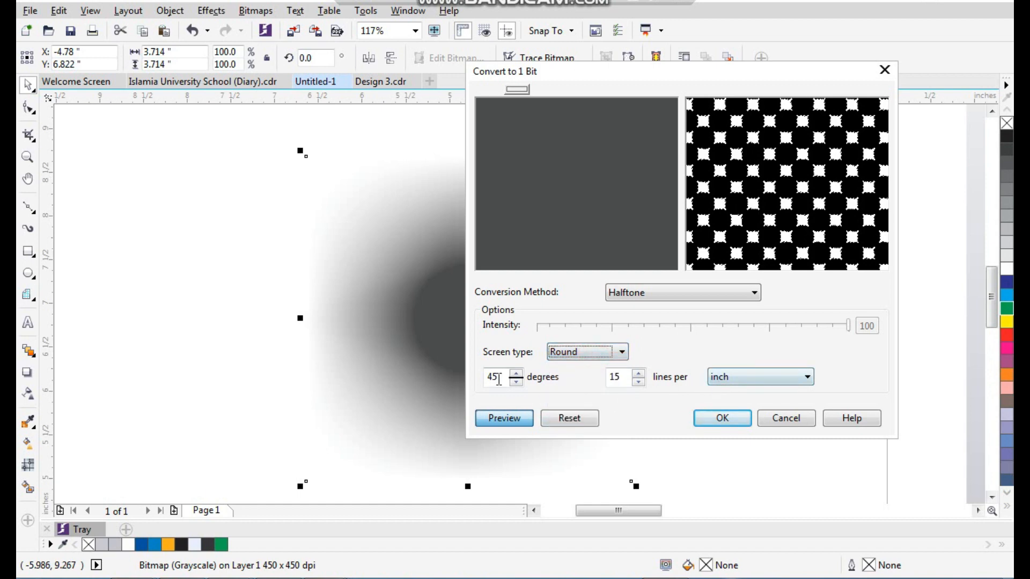
click(722, 421)
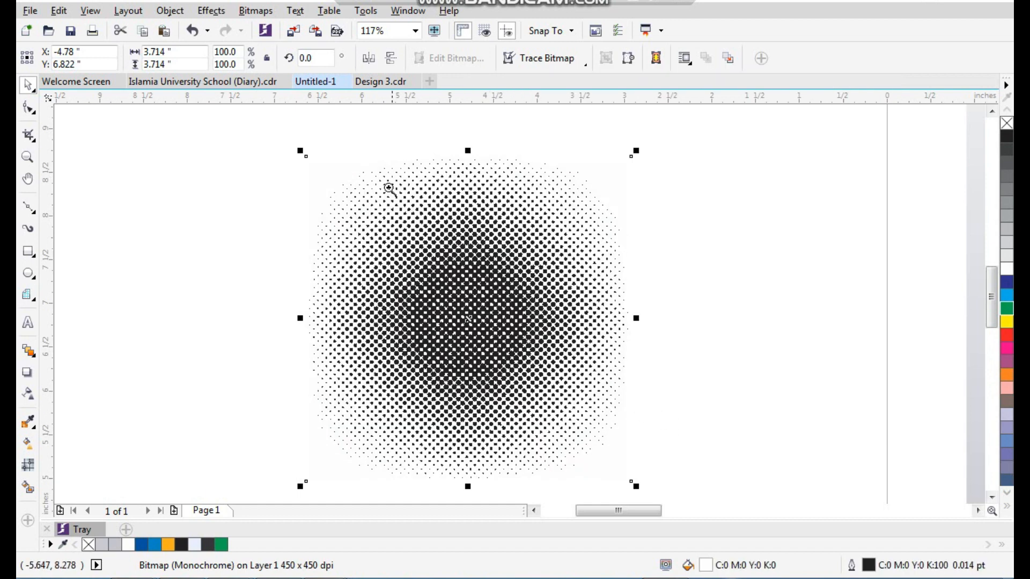
Step: Move the halftone dot bitmap from outside the page onto the recreated post, near the upper circular photo
drag(385, 182, 551, 348)
drag(473, 353, 451, 371)
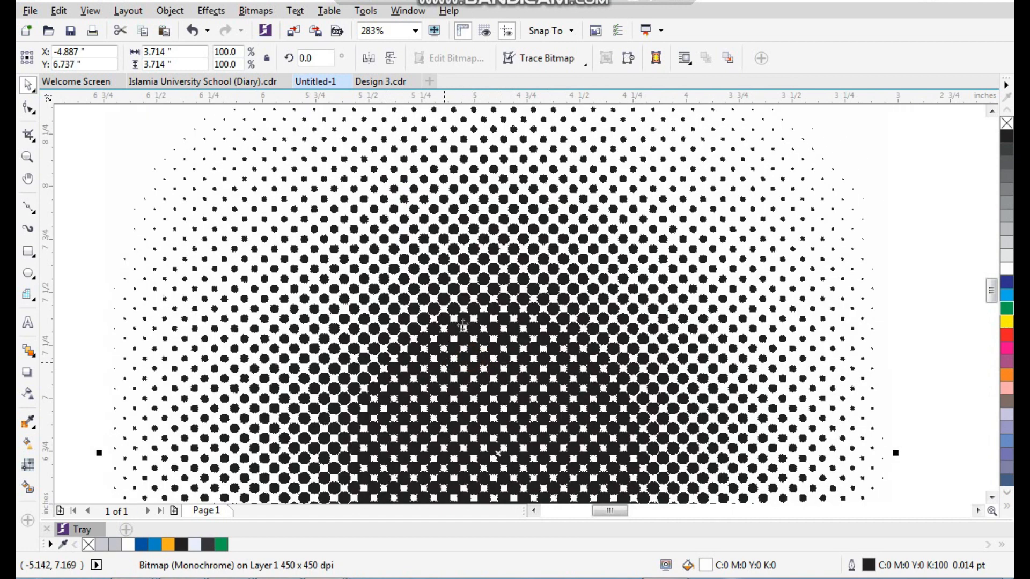
scroll(507, 268, down, 4)
drag(507, 285, 664, 261)
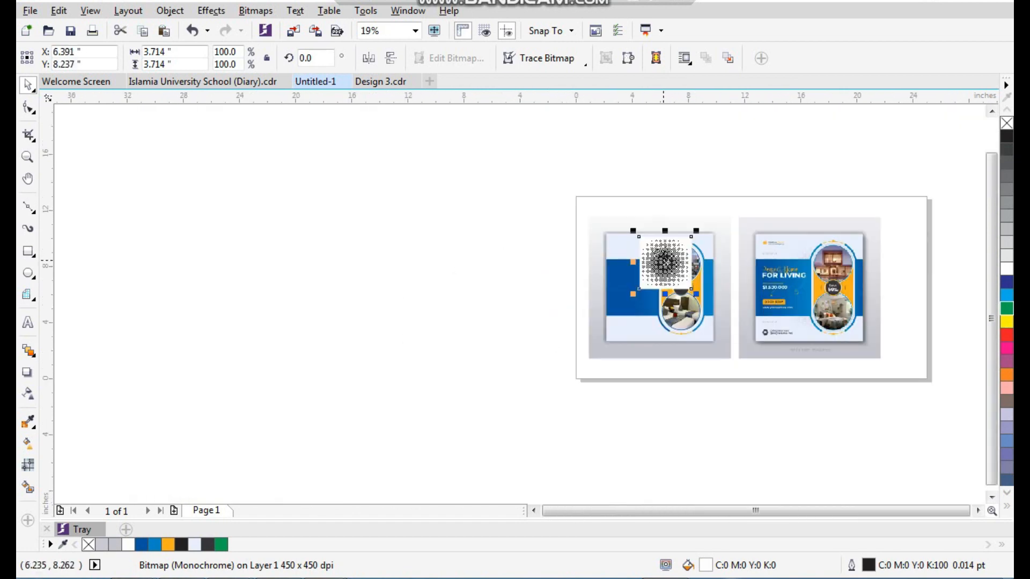
key(F2)
drag(642, 228, 688, 301)
drag(581, 265, 561, 264)
Step: Remove the halftone bitmap's white background and shift it over the capsule frame's left edge beside the upper photo
key(F2)
drag(683, 133, 346, 456)
click(1007, 123)
drag(468, 232, 453, 257)
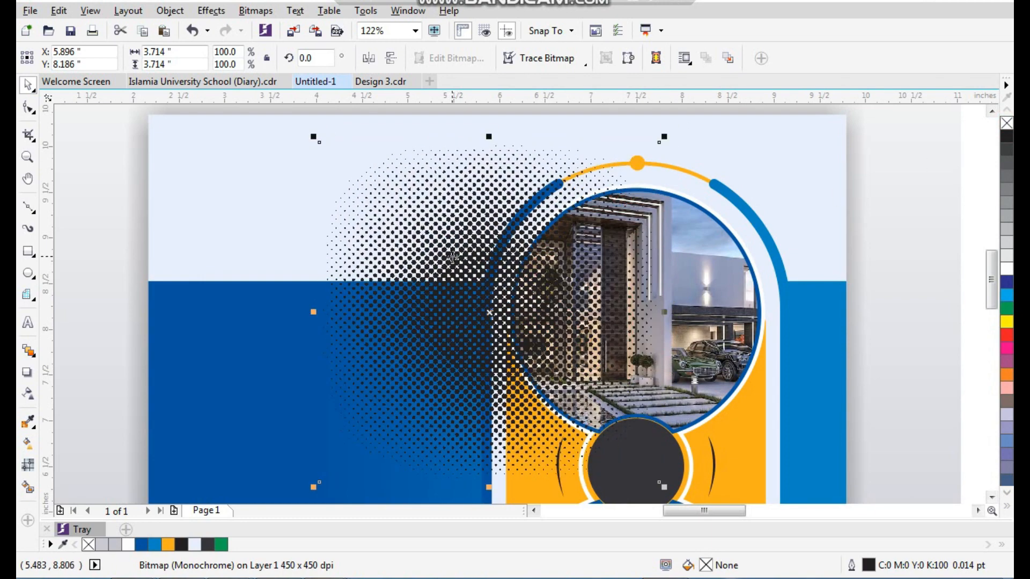
Step: Duplicate the halftone bitmap directly below beside the lower photo, group both copies and colour the dots 30% black
scroll(453, 257, down, 2)
scroll(379, 193, down, 1)
drag(417, 211, 441, 334)
shift+click(436, 152)
key(ctrl+g)
scroll(472, 274, down, 2)
drag(470, 237, 476, 268)
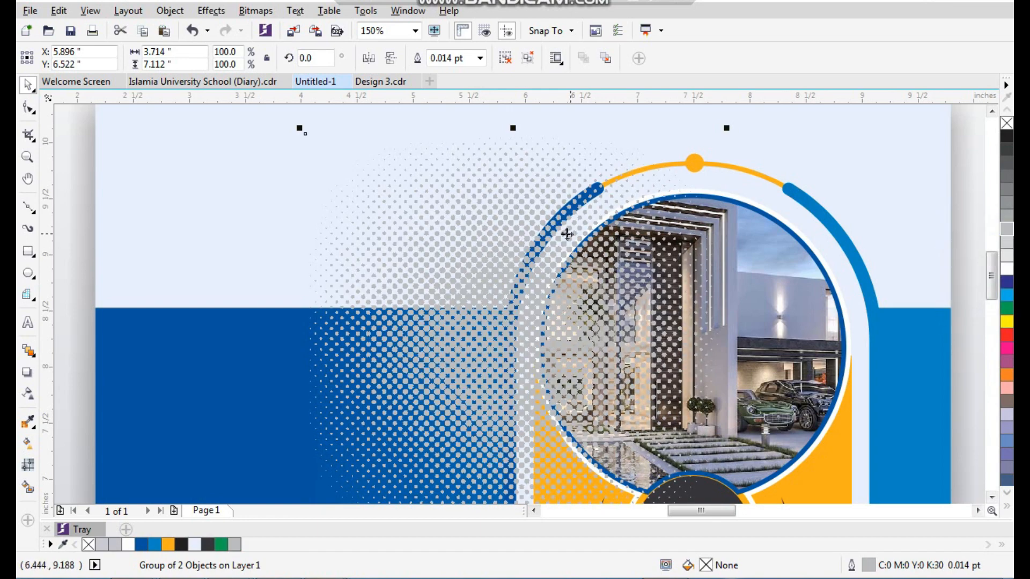
scroll(476, 285, down, 4)
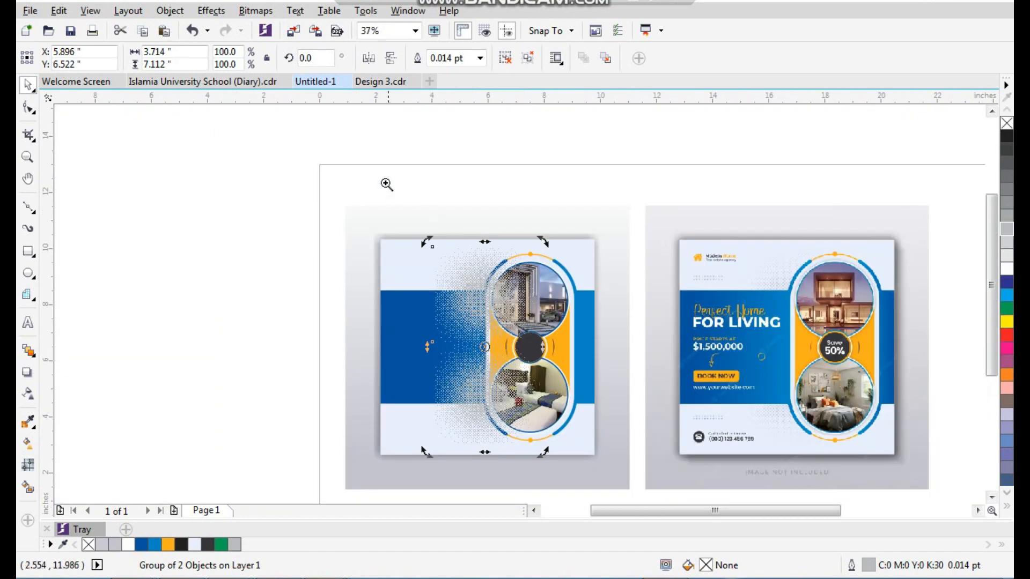
scroll(391, 193, up, 2)
click(325, 226)
shift+click(328, 254)
key(ctrl+g)
key(ctrl+z)
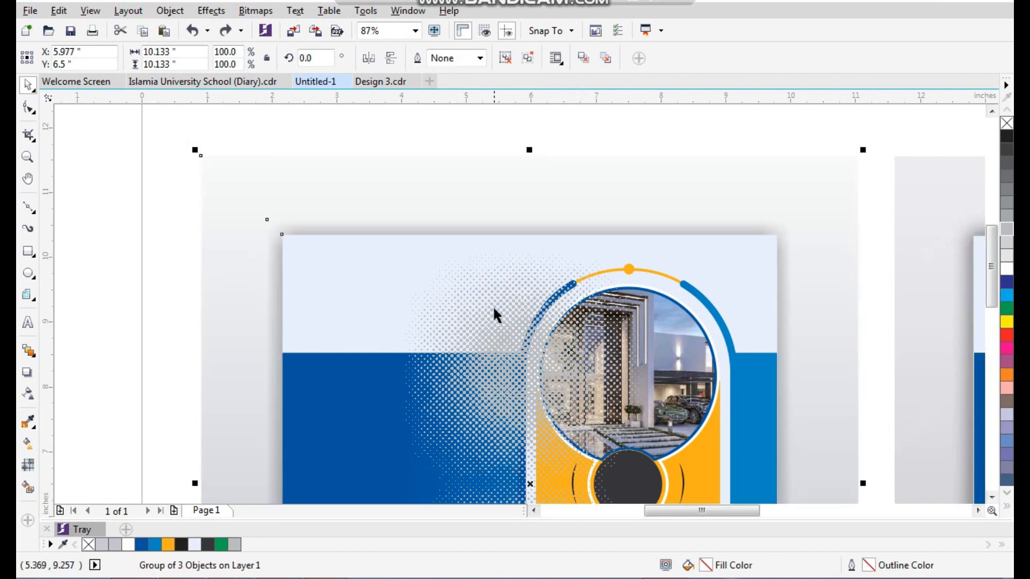
Step: Send the halftone group behind the blue band and the capsule frame with its photos
click(490, 308)
scroll(406, 233, down, 2)
drag(340, 195, 685, 472)
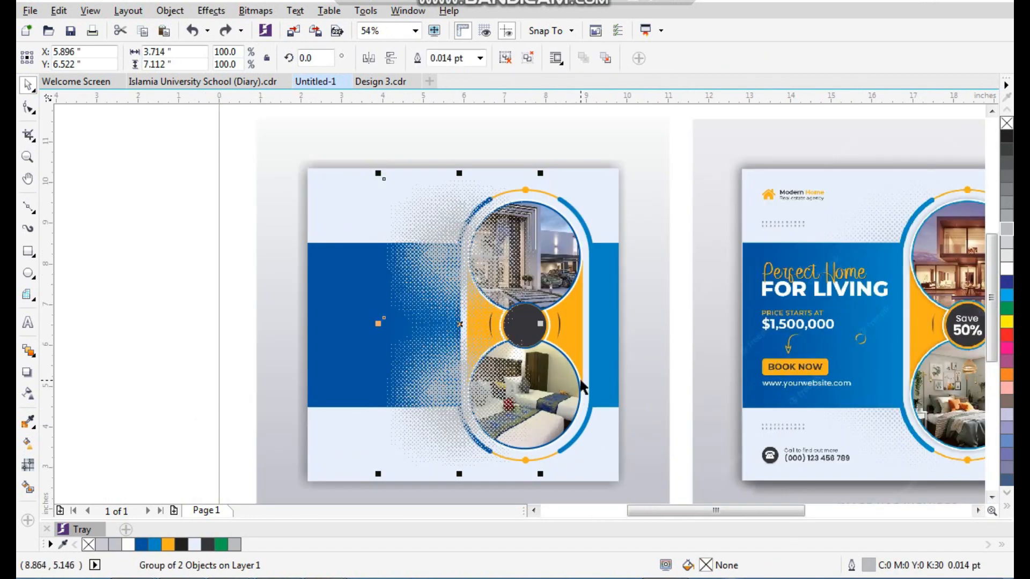
click(209, 202)
drag(508, 317, 668, 503)
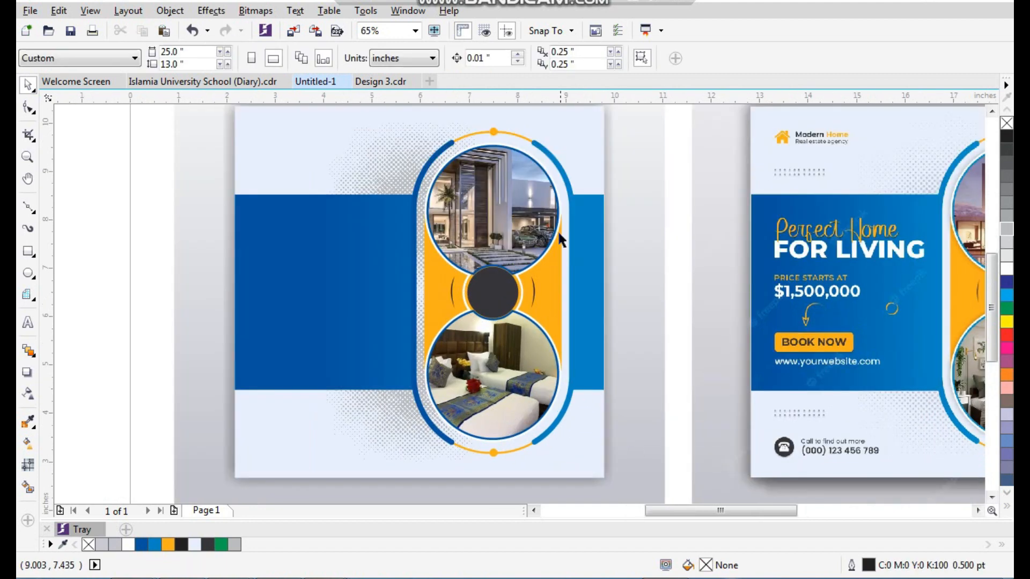
Step: Fill the outer orange-outlined capsule with the document's pale blue so it covers the halftone dots inside it
click(520, 133)
drag(615, 120, 290, 492)
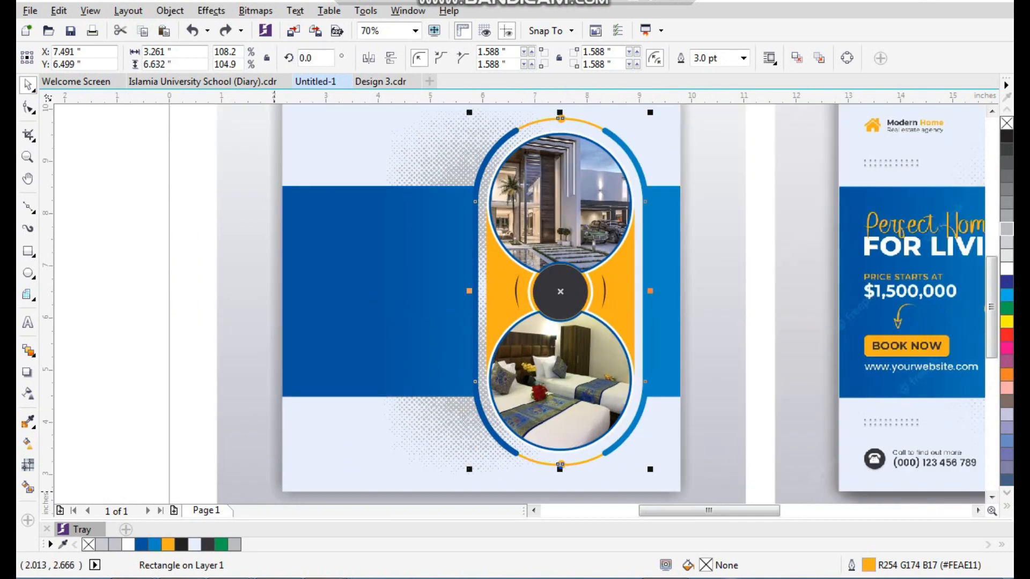
click(194, 546)
scroll(435, 386, down, 2)
click(303, 254)
Step: Draw a circle about 0.035 inch wide over the reference's first small upper dot and copy it onto the dot below
key(F2)
drag(324, 189, 778, 461)
drag(196, 137, 760, 461)
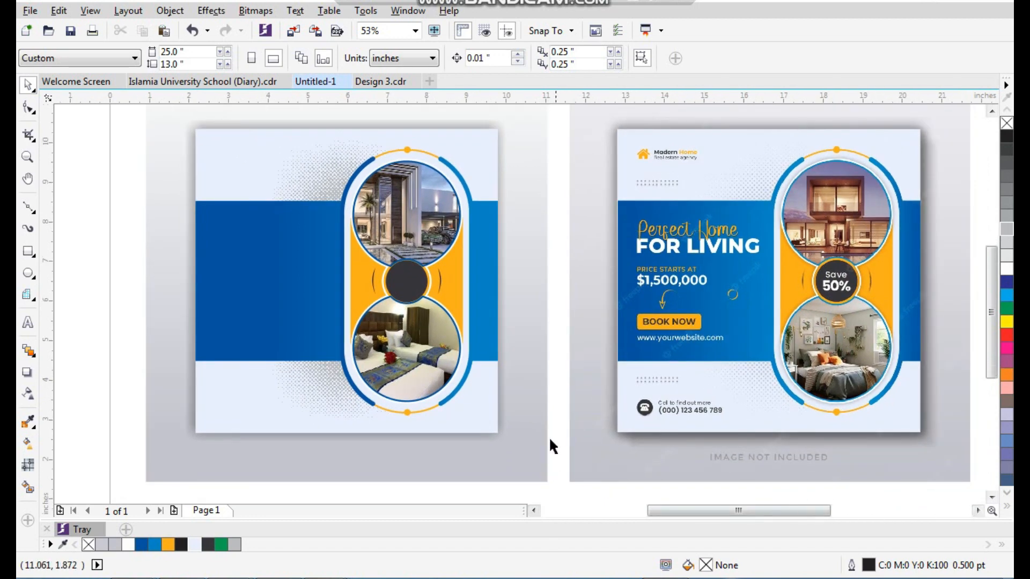
drag(675, 209, 675, 209)
drag(294, 175, 483, 341)
click(29, 274)
mouse_move(263, 244)
mouse_down()
mouse_move(306, 290)
mouse_move(393, 216)
mouse_move(393, 326)
mouse_up()
shift+click(388, 211)
Step: Duplicate the pair of small circles to the right at equal spacing until there are 11 pairs
drag(388, 211, 503, 212)
right_click(503, 213)
key(ctrl+r)
key(ctrl+r)
scroll(411, 179, down, 2)
key(F2)
drag(370, 142, 874, 418)
key(ctrl+r)
key(ctrl+r)
key(ctrl+r)
key(ctrl+r)
key(ctrl+r)
key(ctrl+r)
key(ctrl+r)
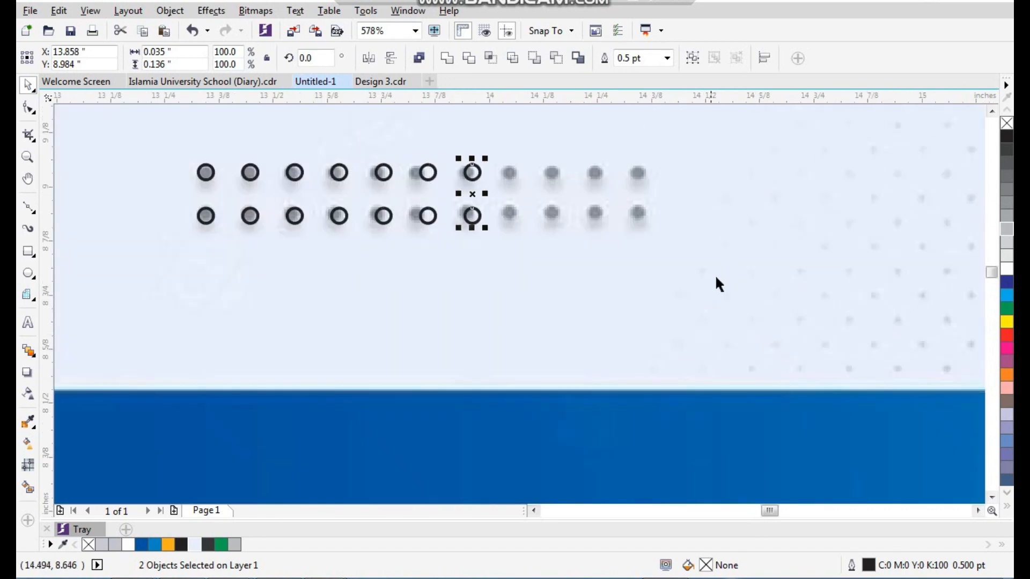
Step: Weld the 22 small circles into one shape and move it above the blue band on the recreated post's left side
key(ctrl+a)
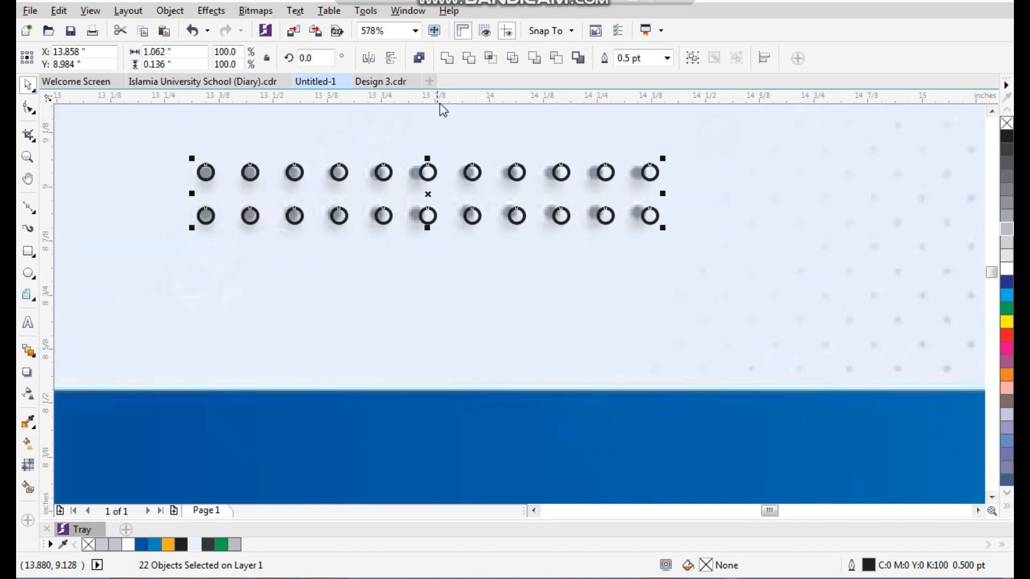
click(451, 63)
scroll(540, 316, down, 4)
key(F2)
drag(586, 260, 152, 470)
drag(822, 174, 263, 241)
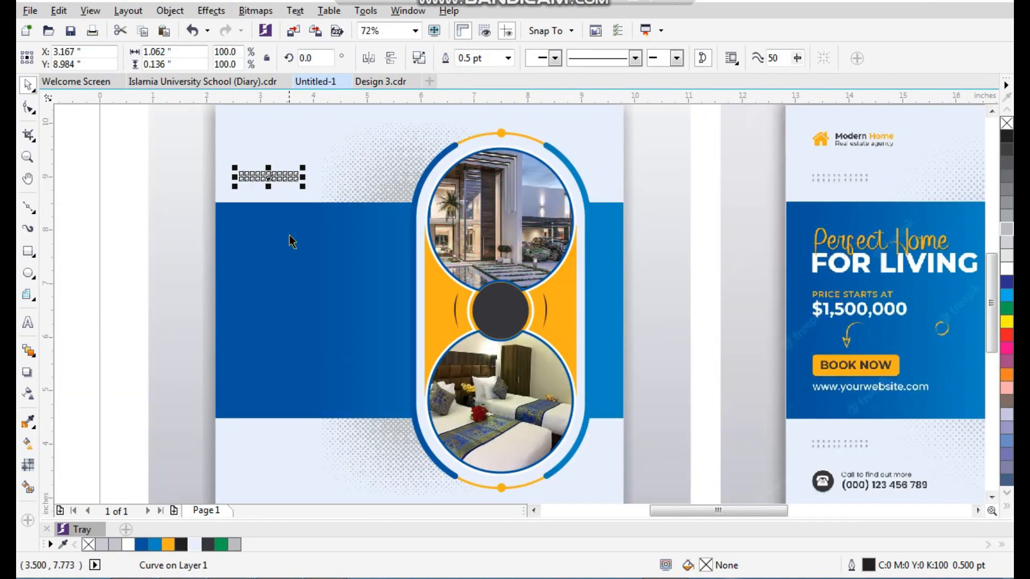
drag(256, 150, 689, 564)
drag(433, 357, 444, 362)
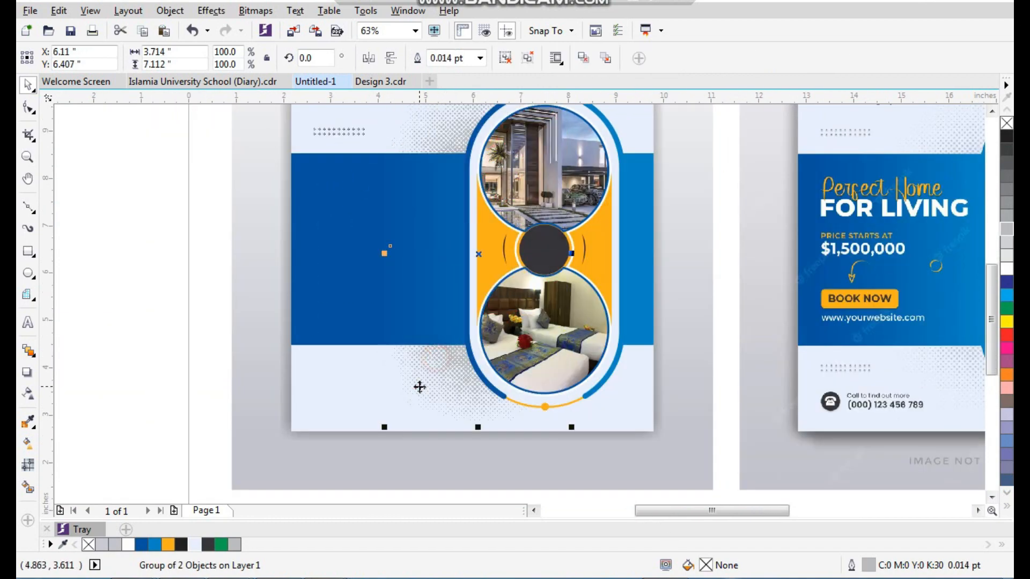
key(ctrl+z)
Step: Lighten the halftone group's dots to 10% black
scroll(405, 311, down, 1)
key(F2)
drag(333, 177, 530, 380)
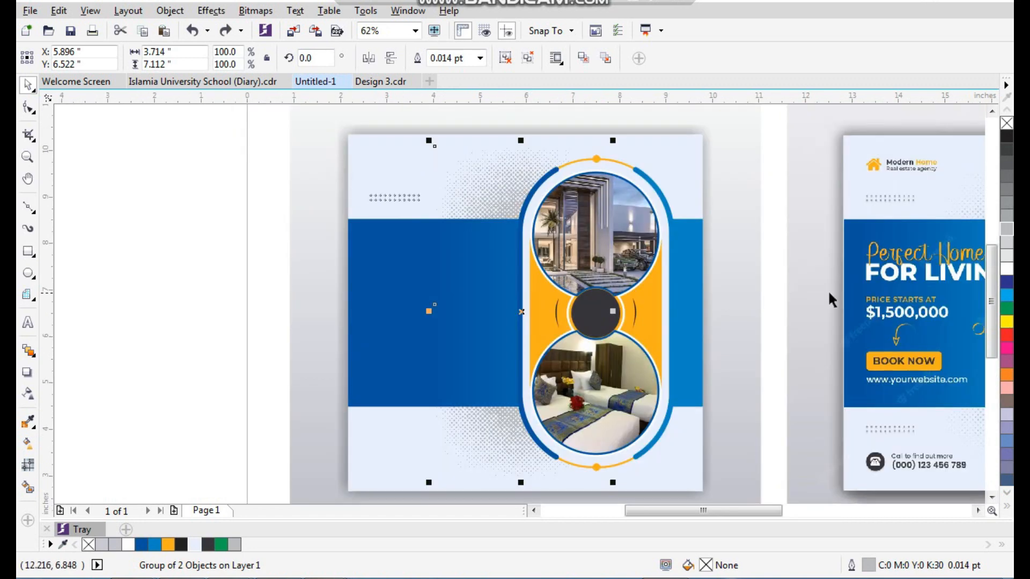
right_click(1004, 245)
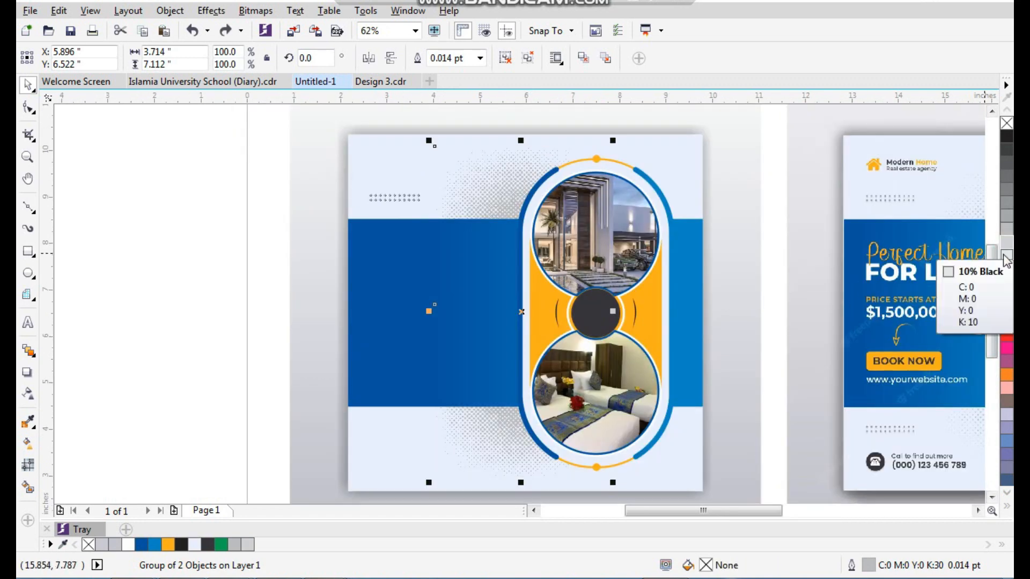
right_click(1002, 255)
click(237, 231)
Step: Copy the small dot strip straight down to just below the blue band
drag(401, 196, 406, 420)
right_click(407, 420)
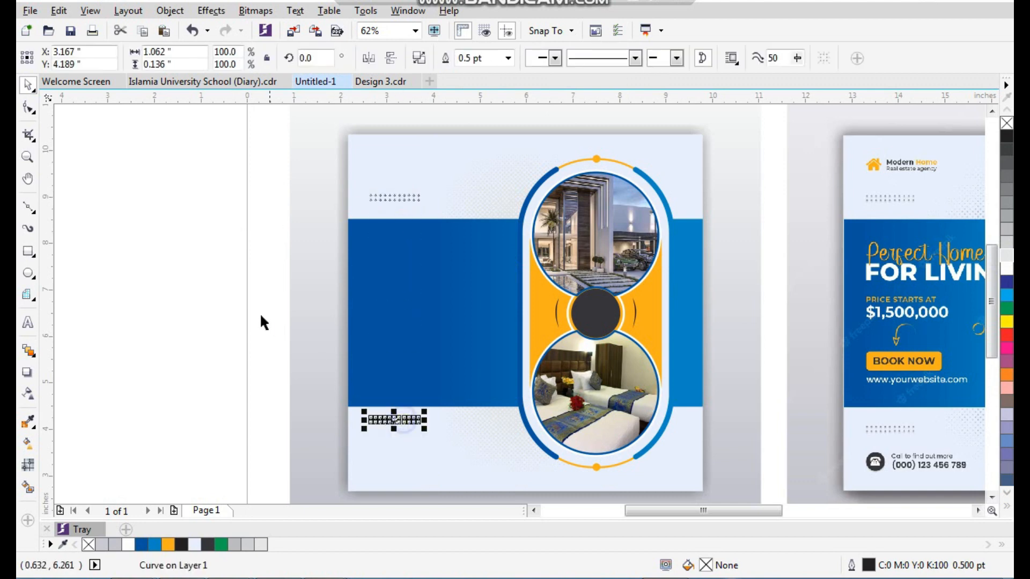
click(233, 309)
scroll(330, 287, down, 1)
key(F2)
drag(304, 169, 798, 427)
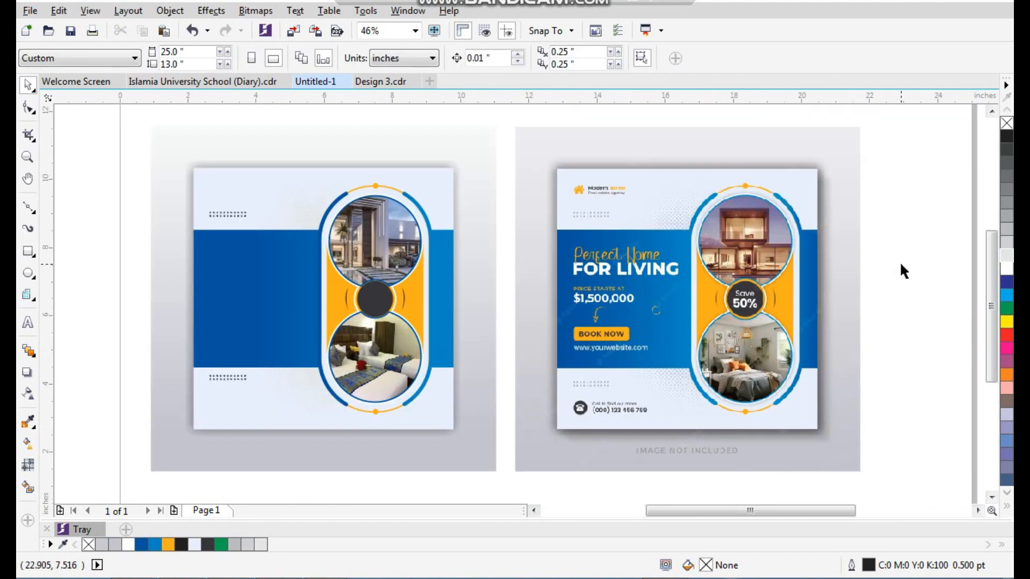
drag(863, 140, 129, 456)
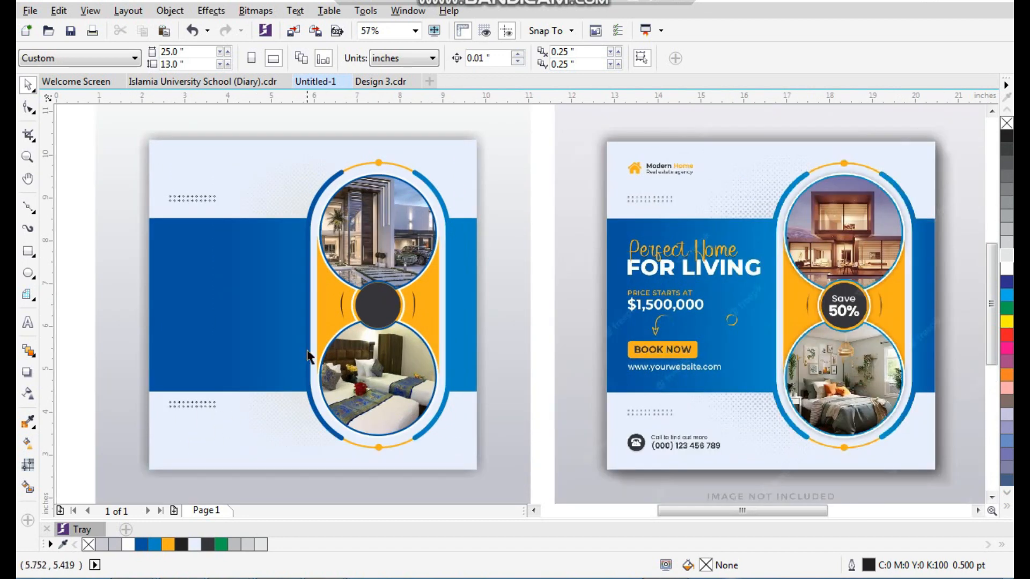
drag(126, 125, 931, 496)
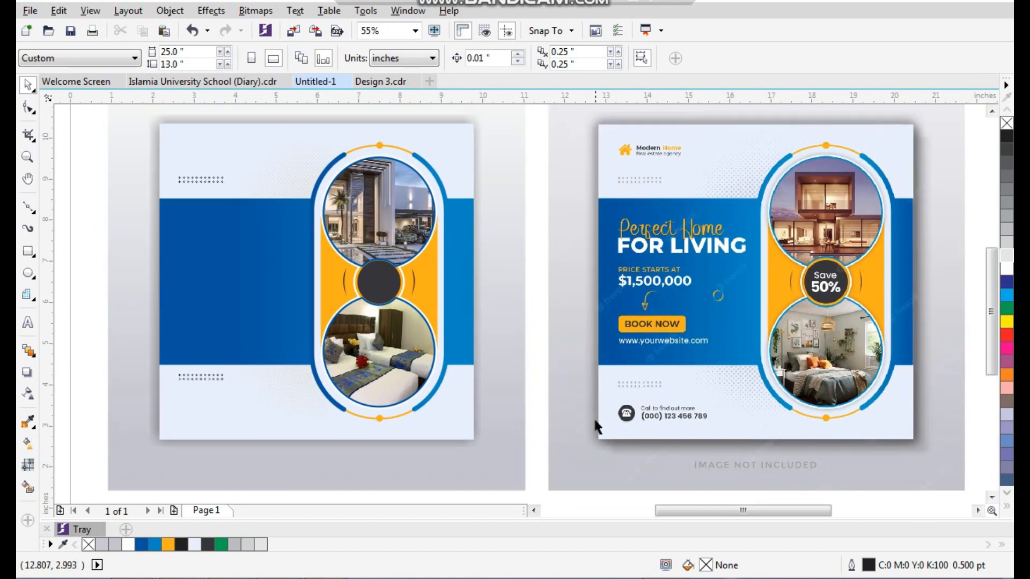